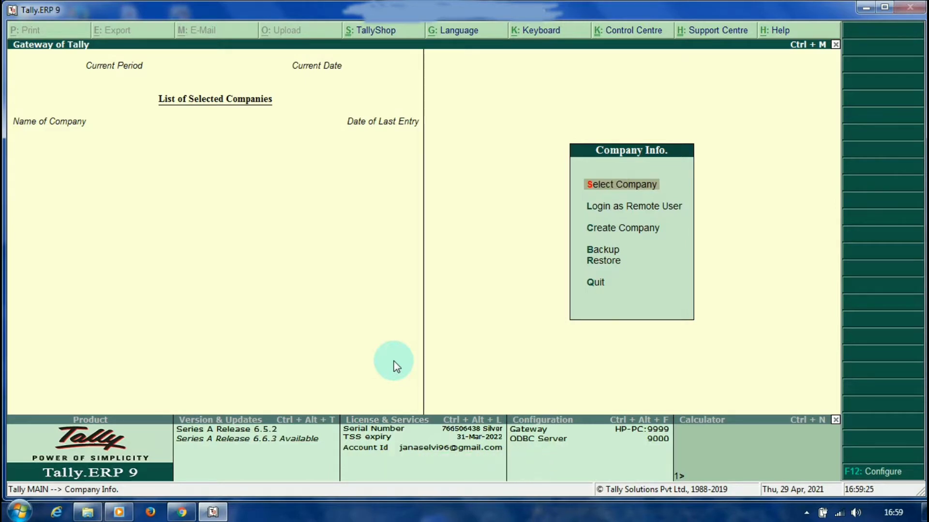
Start creating a company, enter the proprietor's name as the company name, and keep the default mailing and contact details.
{"action": "left_click", "coordinate": [605, 229]}
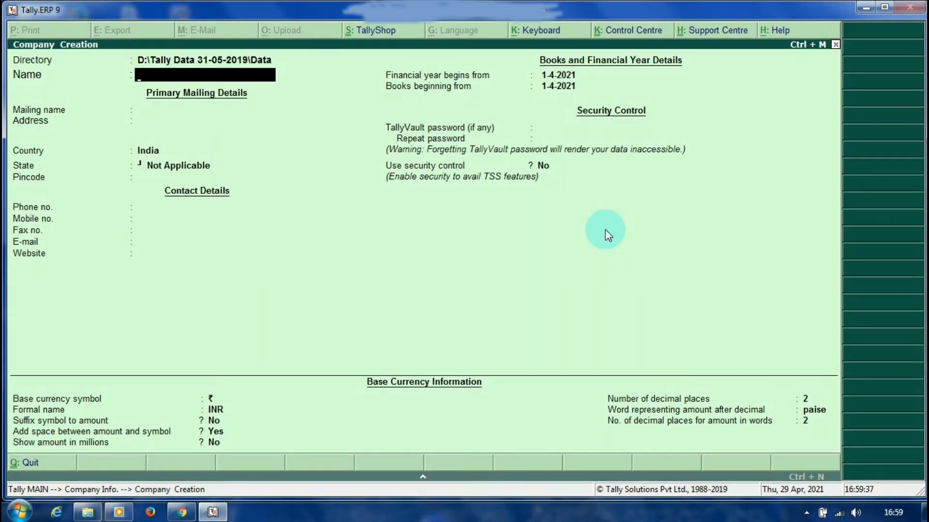
{"action": "type", "text": "ROBERT"}
{"action": "key", "text": "Return"}
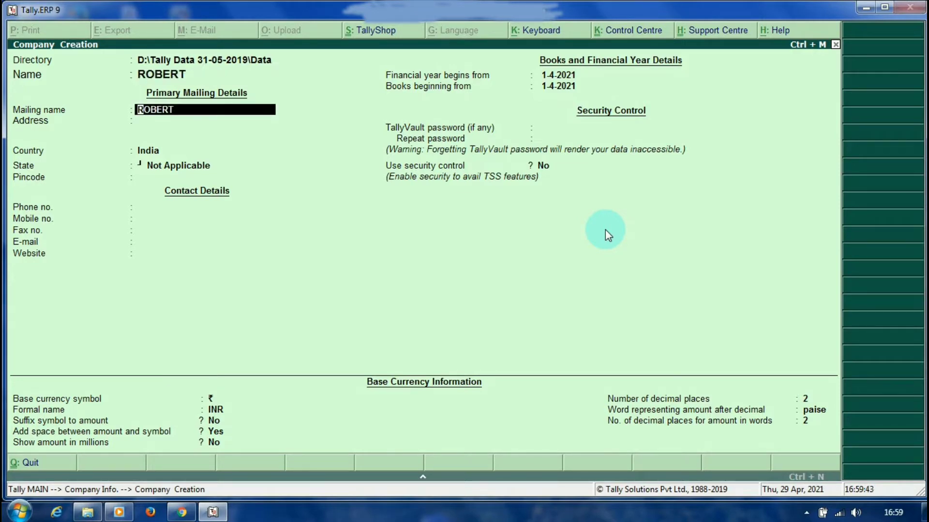
{"action": "key", "text": "Return"}
{"action": "key", "text": "Return"}
{"action": "key", "text": "Return"}
{"action": "key", "text": "Return"}
{"action": "key", "text": "Return"}
{"action": "key", "text": "Return"}
{"action": "key", "text": "Return"}
{"action": "key", "text": "Return"}
{"action": "key", "text": "Return"}
{"action": "key", "text": "Return"}
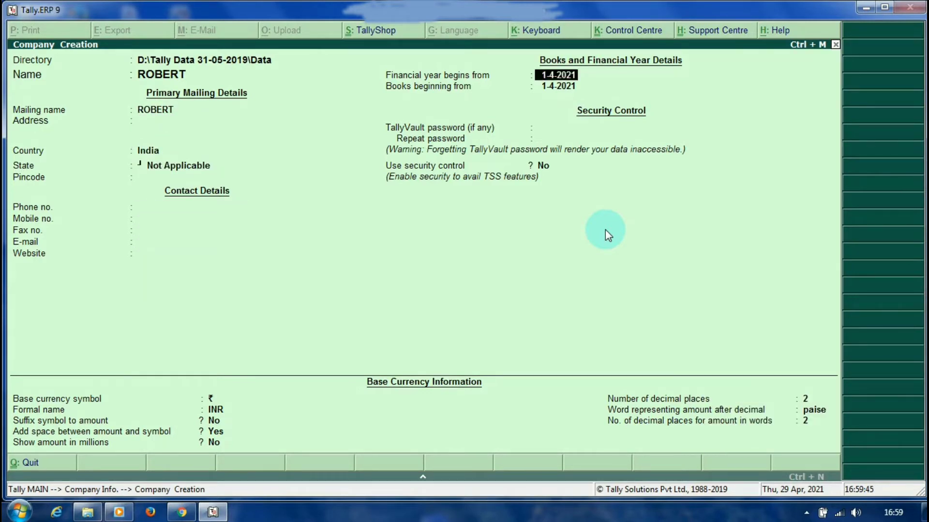
Keep the financial year and books beginning 1-4-2021 with the default security and currency settings, and save the company.
{"action": "key", "text": "Return"}
{"action": "key", "text": "Return"}
{"action": "key", "text": "Return"}
{"action": "key", "text": "Return"}
{"action": "key", "text": "Return"}
{"action": "key", "text": "Return"}
{"action": "key", "text": "Return"}
{"action": "key", "text": "Return"}
{"action": "key", "text": "Return"}
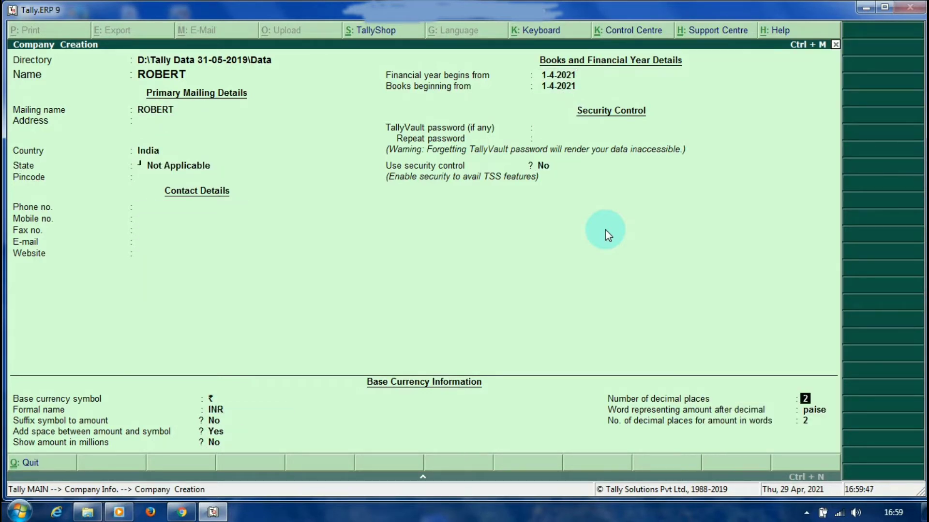
{"action": "key", "text": "Return"}
{"action": "key", "text": "Return"}
{"action": "key", "text": "Return"}
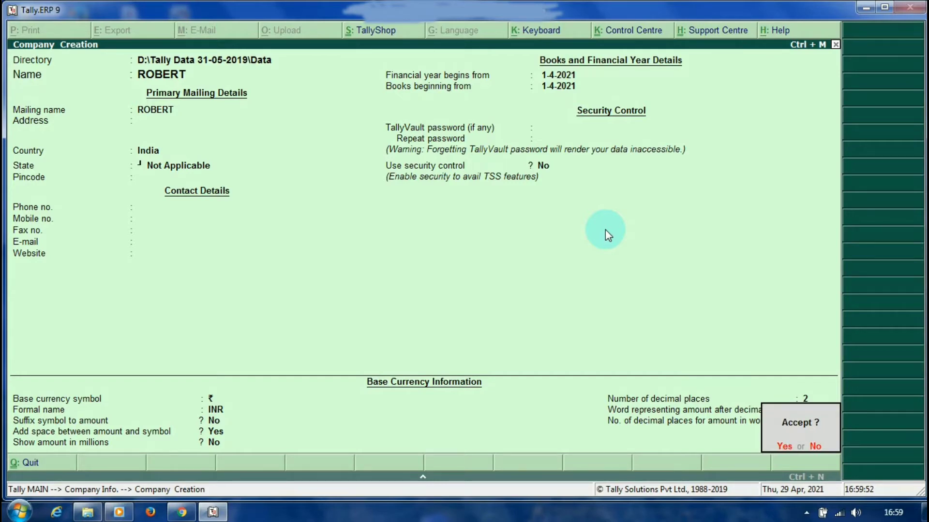
{"action": "key", "text": "Return"}
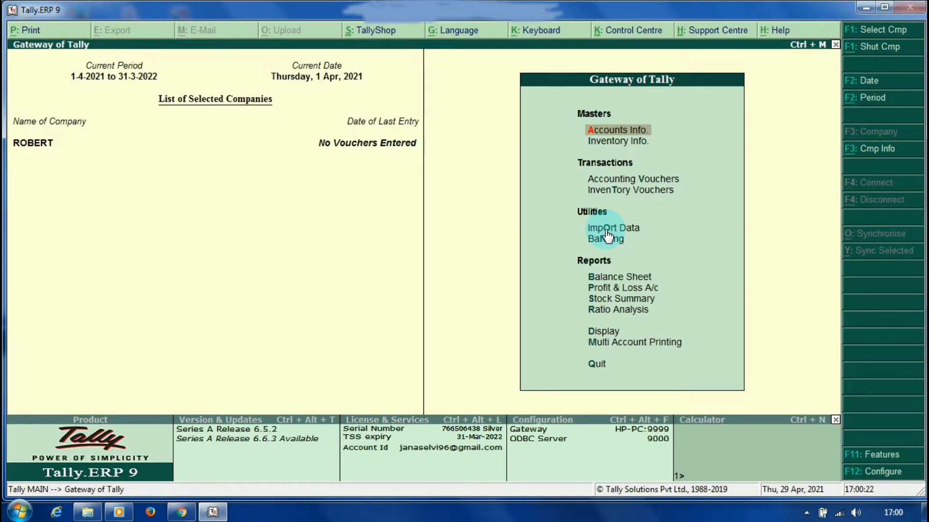
Open a new receipt accounting voucher and choose Cash as its account.
{"action": "key", "text": "v"}
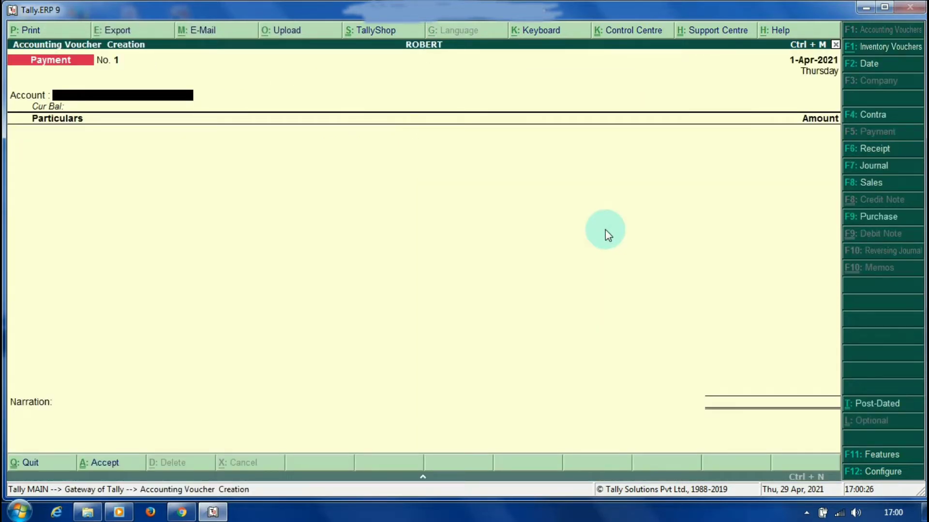
{"action": "left_click", "coordinate": [893, 222]}
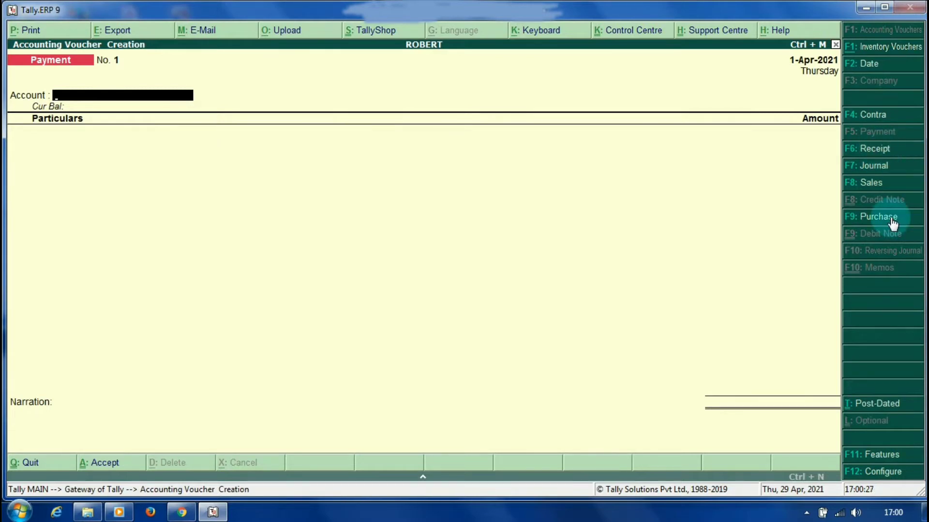
{"action": "key", "text": "F6"}
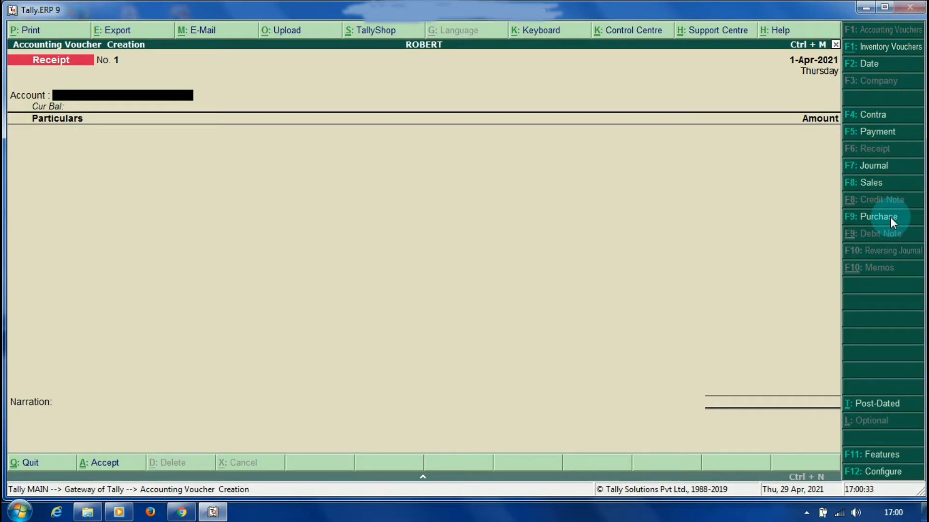
{"action": "type", "text": "CAS"}
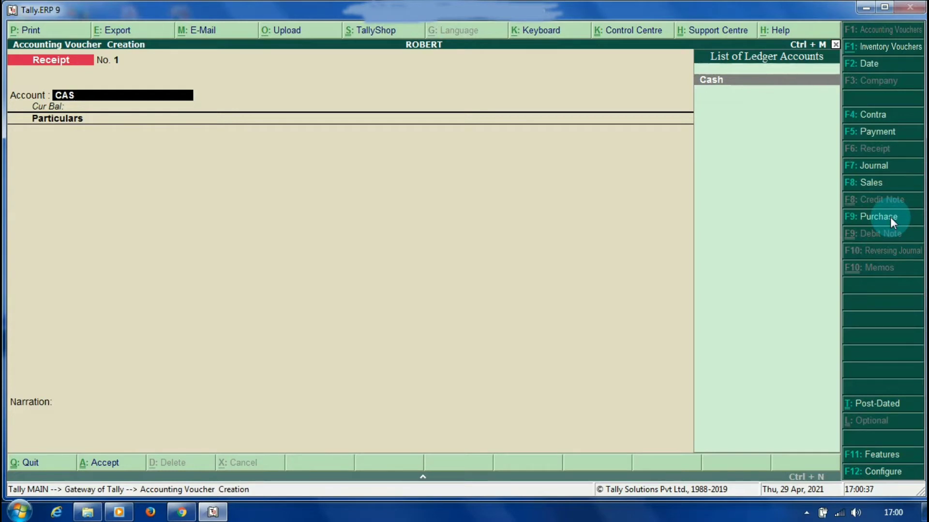
{"action": "key", "text": "Return"}
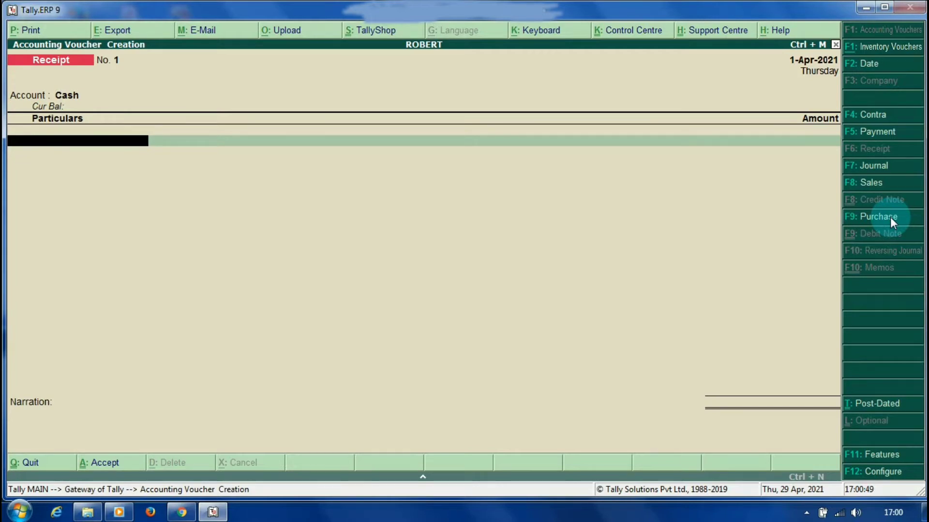
Start a new ledger from the receipt's particulars line and name it as the proprietor's Capital Account.
{"action": "key", "text": "alt+c"}
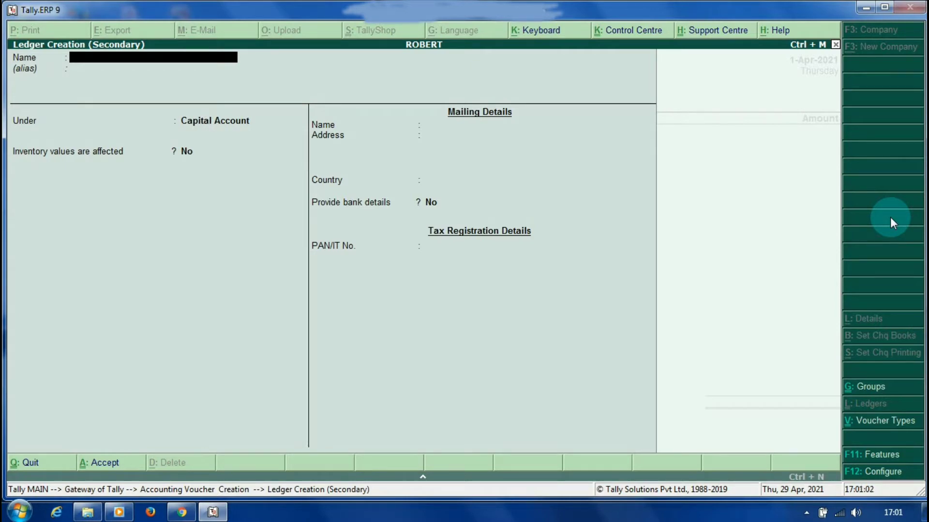
{"action": "type", "text": "Robert's Capital Accoi"}
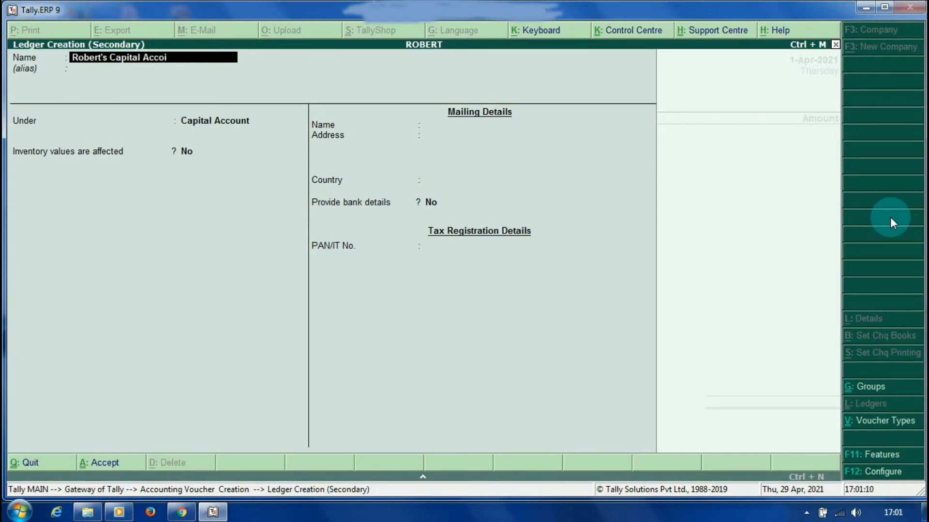
{"action": "key", "text": "BackSpace"}
{"action": "type", "text": "um"}
{"action": "key", "text": "BackSpace"}
{"action": "type", "text": "nt"}
{"action": "key", "text": "Return"}
{"action": "key", "text": "Return"}
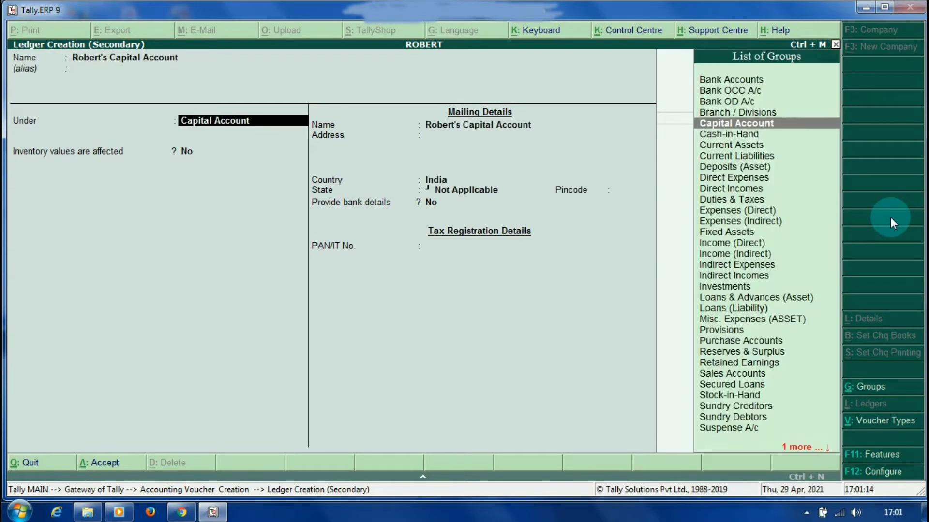
Keep the new ledger under the Capital Account group with default mailing details, and save it.
{"action": "key", "text": "Return"}
{"action": "key", "text": "Return"}
{"action": "key", "text": "Return"}
{"action": "key", "text": "Return"}
{"action": "key", "text": "Return"}
{"action": "key", "text": "Return"}
{"action": "key", "text": "Return"}
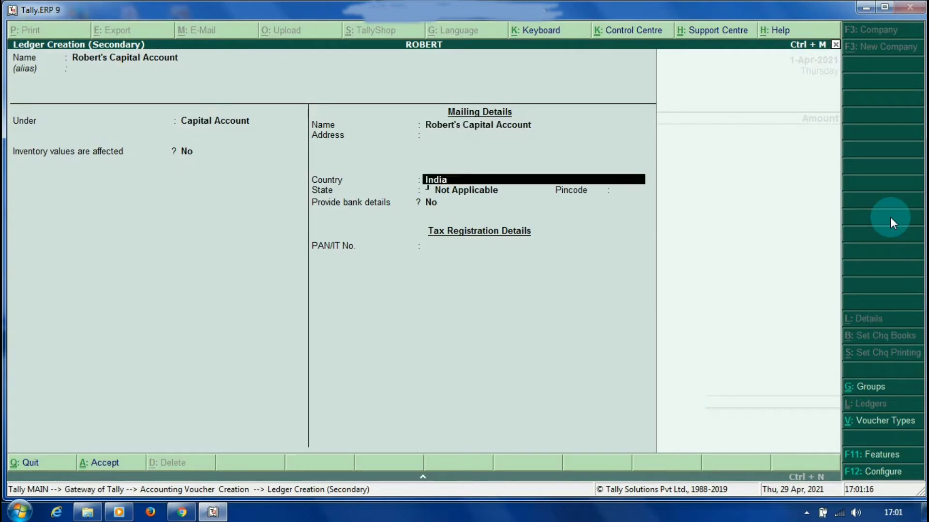
{"action": "key", "text": "Return"}
{"action": "key", "text": "Return"}
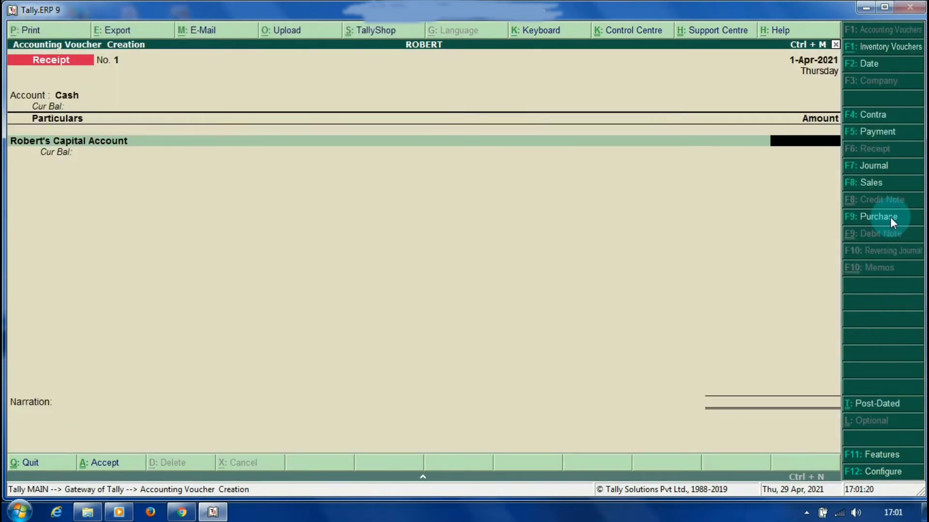
Enter 1,00,000 against the capital ledger and save the receipt voucher without a narration.
{"action": "type", "text": "1,00,000"}
{"action": "key", "text": "Return"}
{"action": "key", "text": "Return"}
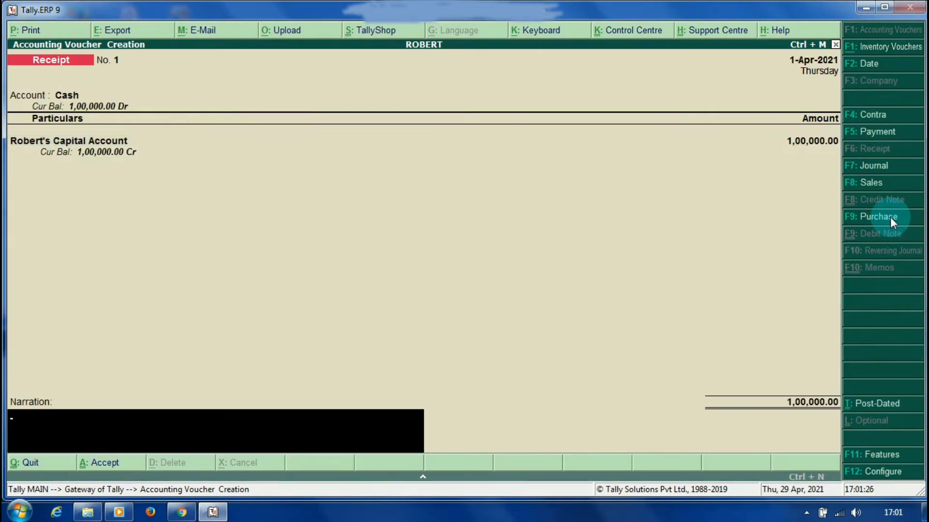
{"action": "key", "text": "Return"}
{"action": "key", "text": "Return"}
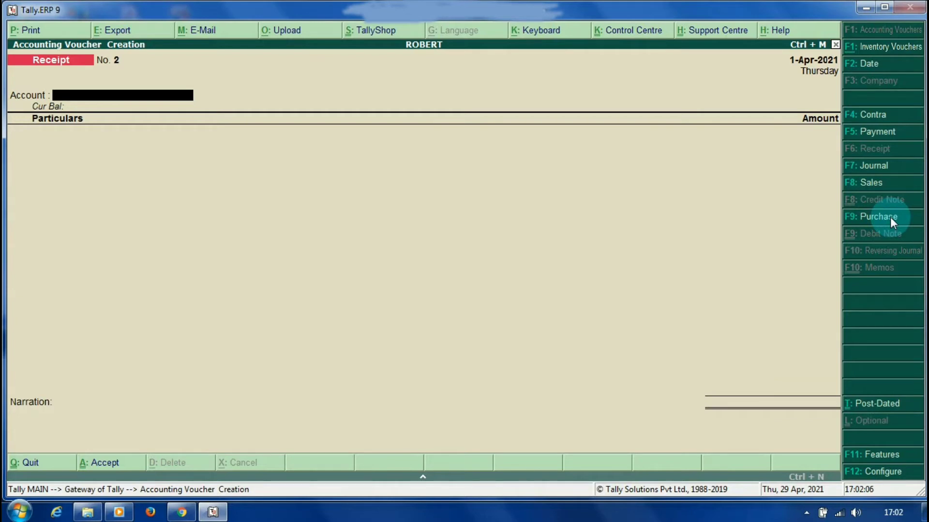
Switch to a contra voucher and start a new account ledger named State Bank of India.
{"action": "left_click", "coordinate": [858, 115]}
{"action": "left_click", "coordinate": [637, 182]}
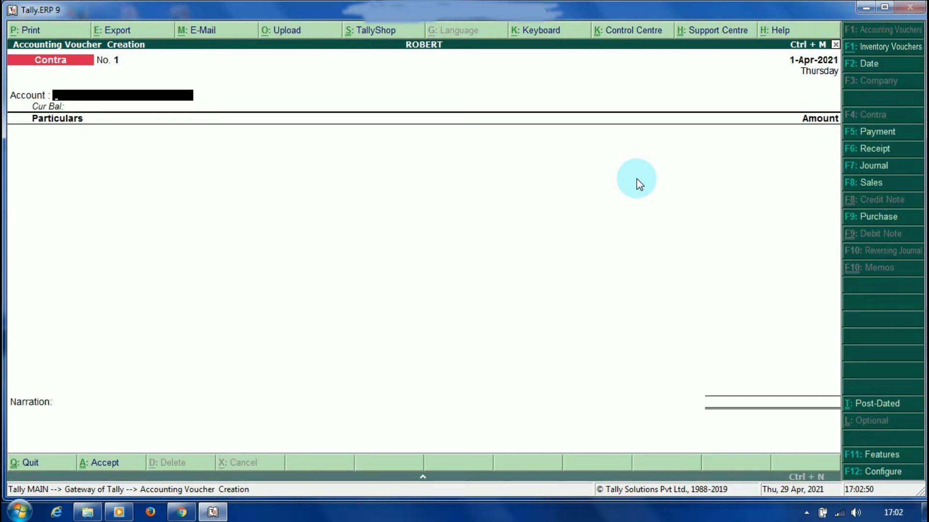
{"action": "key", "text": "alt+c"}
{"action": "type", "text": "St"}
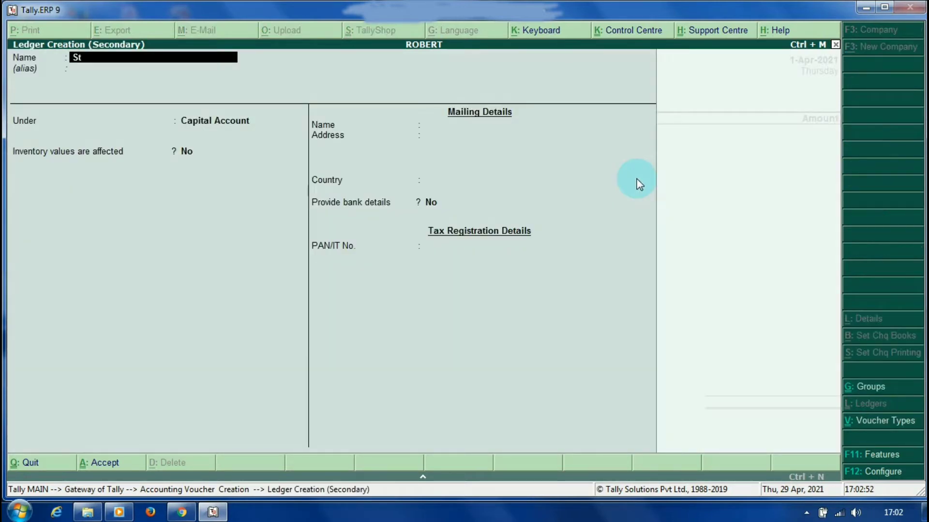
{"action": "type", "text": "ate Bank of India"}
{"action": "key", "text": "Return"}
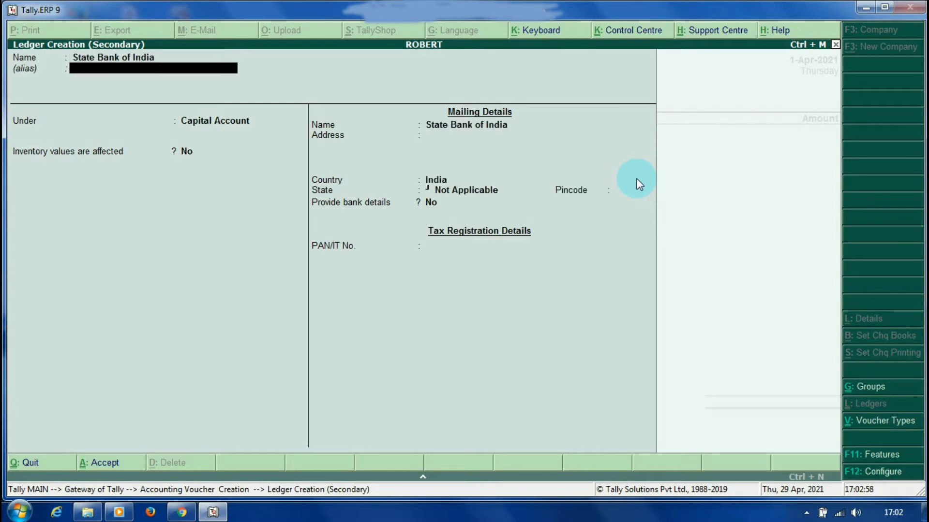
{"action": "key", "text": "Return"}
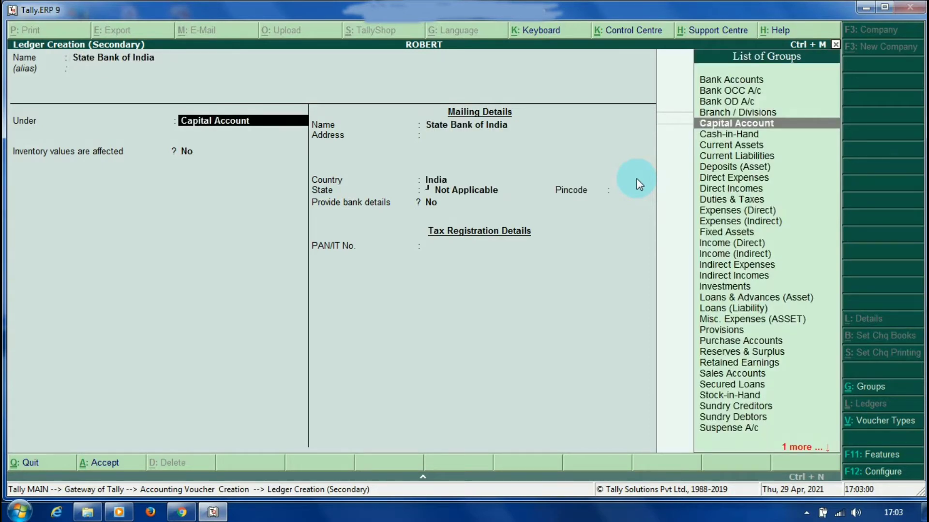
Place the State Bank of India ledger under the Bank Accounts group.
{"action": "key", "text": "Up"}
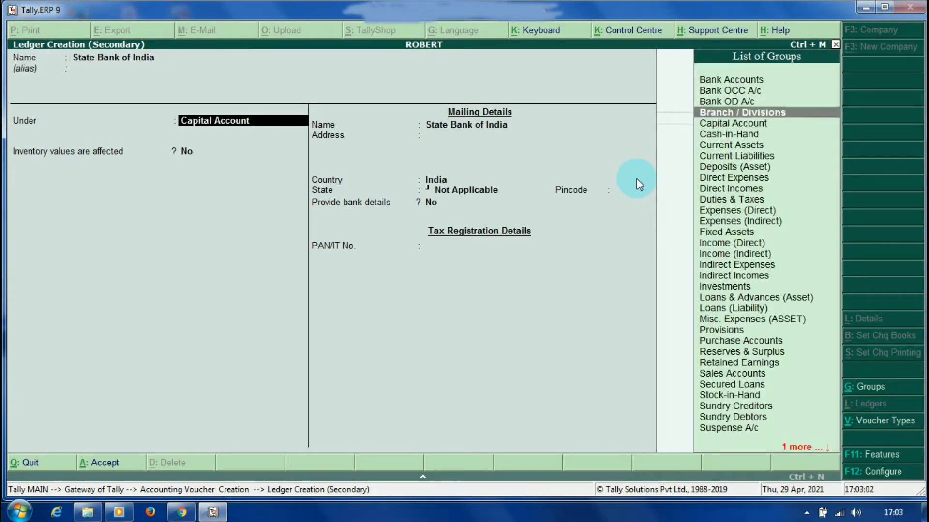
{"action": "key", "text": "Up"}
{"action": "key", "text": "Up"}
{"action": "key", "text": "Up"}
{"action": "key", "text": "Return"}
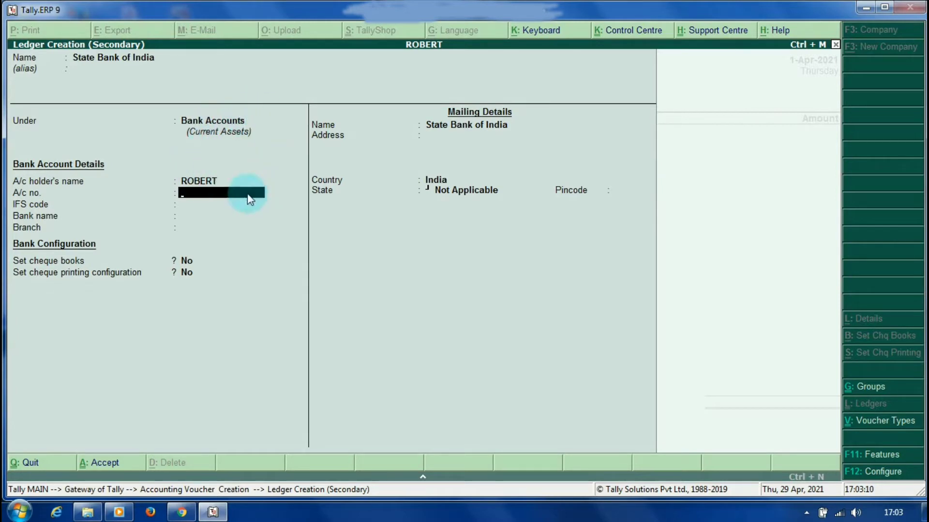
Leave the bank ledger's account, cheque and mailing details at their defaults, and save the ledger.
{"action": "key", "text": "Return"}
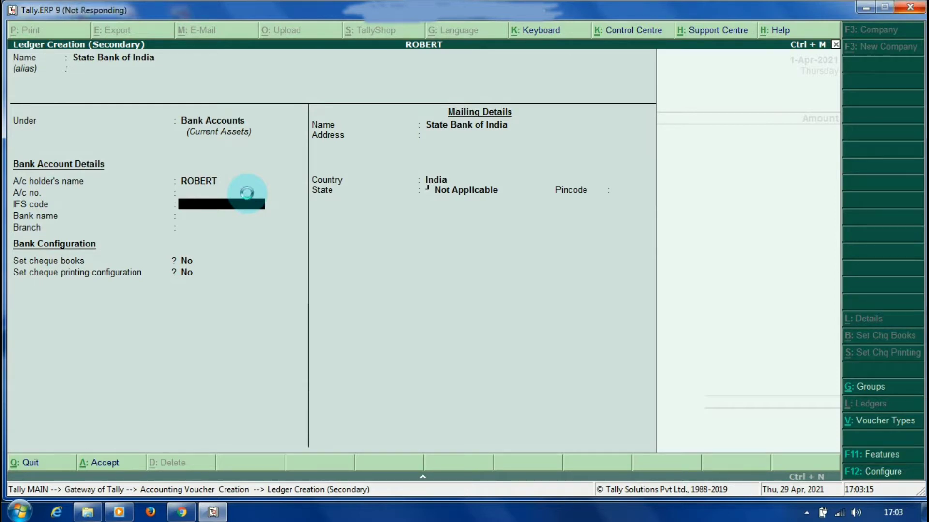
{"action": "key", "text": "Return"}
{"action": "key", "text": "Return"}
{"action": "key", "text": "Return"}
{"action": "key", "text": "Return"}
{"action": "key", "text": "Return"}
{"action": "key", "text": "Return"}
{"action": "key", "text": "Return"}
{"action": "key", "text": "Return"}
{"action": "key", "text": "Return"}
{"action": "key", "text": "Return"}
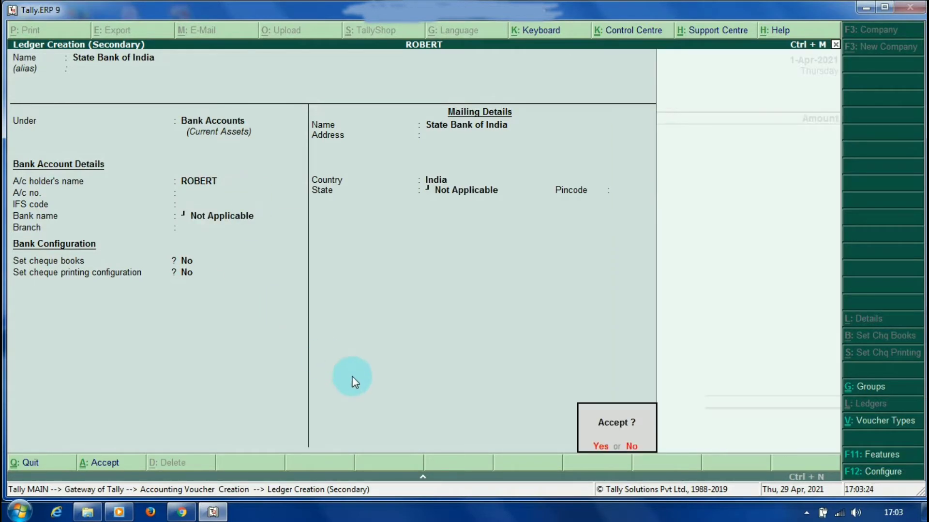
{"action": "key", "text": "Return"}
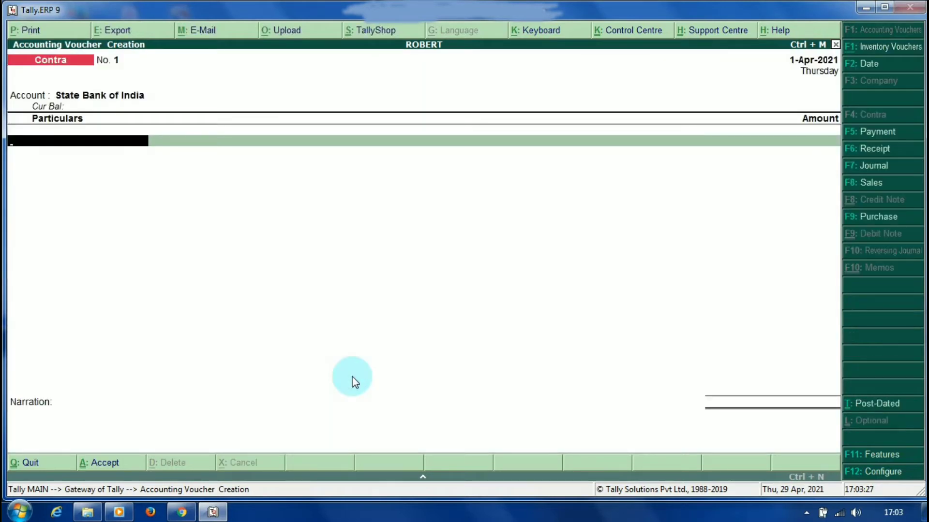
Add Cash to the contra voucher's particulars with an amount of 30,000 and end the entry list.
{"action": "type", "text": "Cash"}
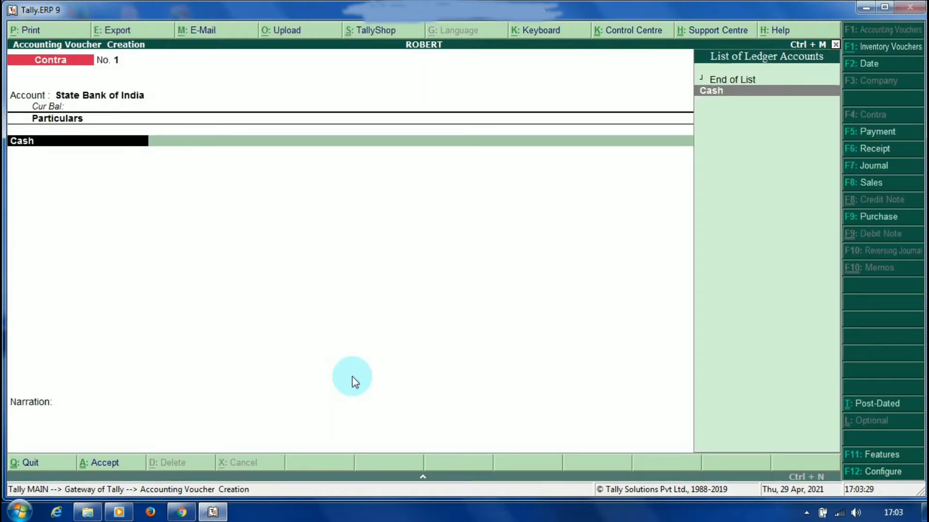
{"action": "key", "text": "Return"}
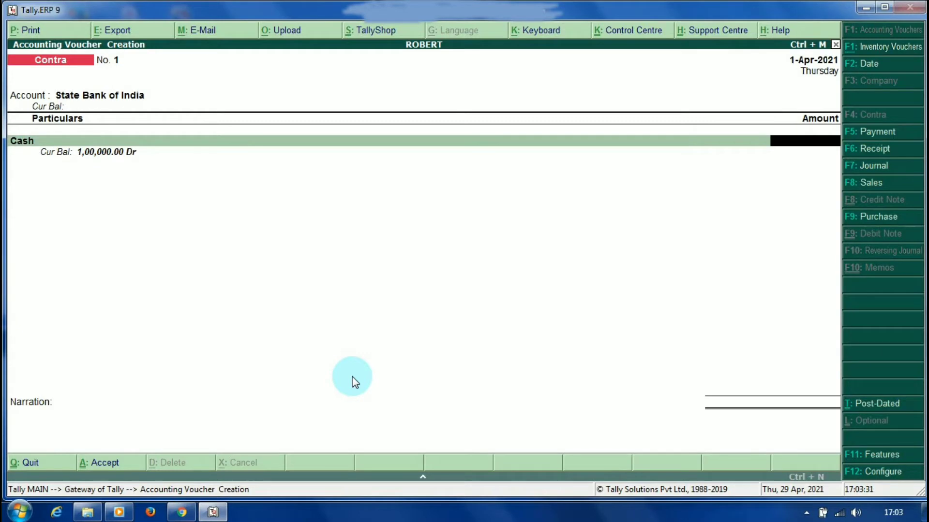
{"action": "type", "text": "30000"}
{"action": "key", "text": "Return"}
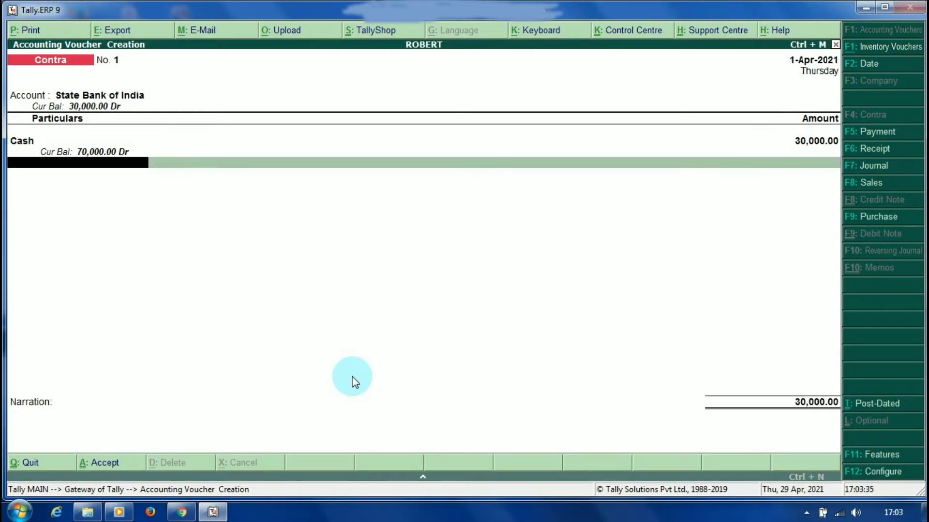
{"action": "key", "text": "Return"}
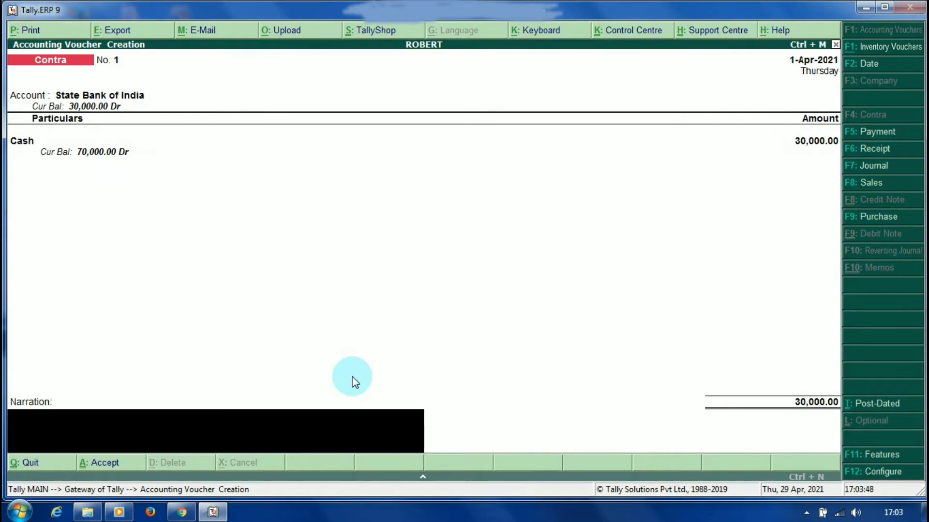
Enter the narration "Being bank account opened in SBI" and save the contra voucher.
{"action": "type", "text": "Being bank acco"}
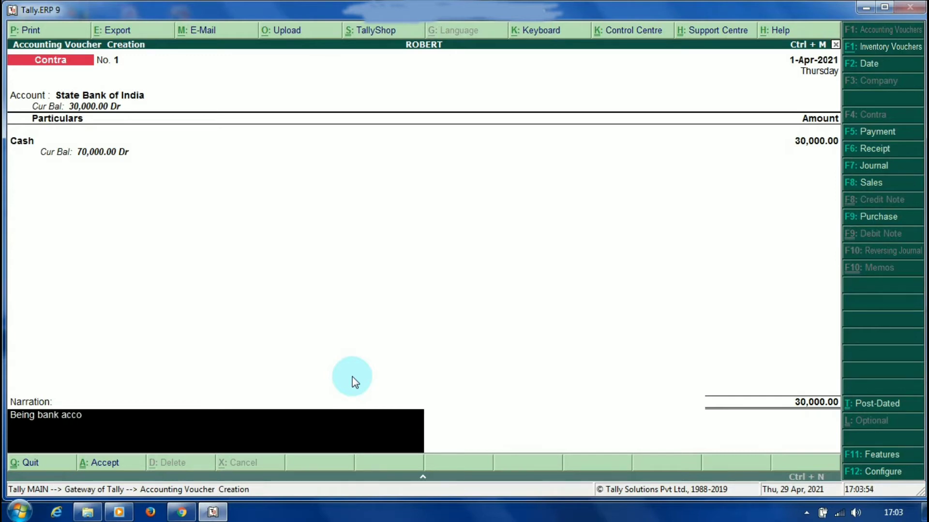
{"action": "type", "text": "unt opened in SBI"}
{"action": "key", "text": "Return"}
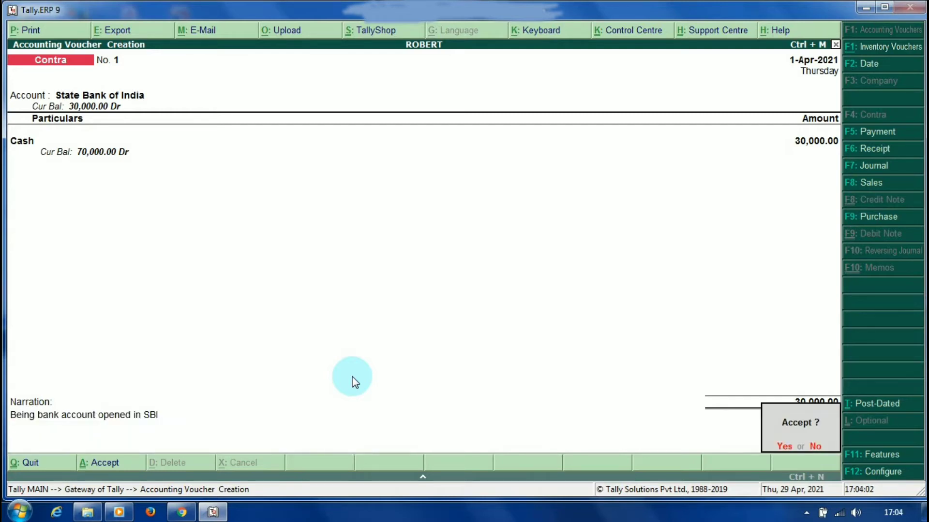
{"action": "key", "text": "Return"}
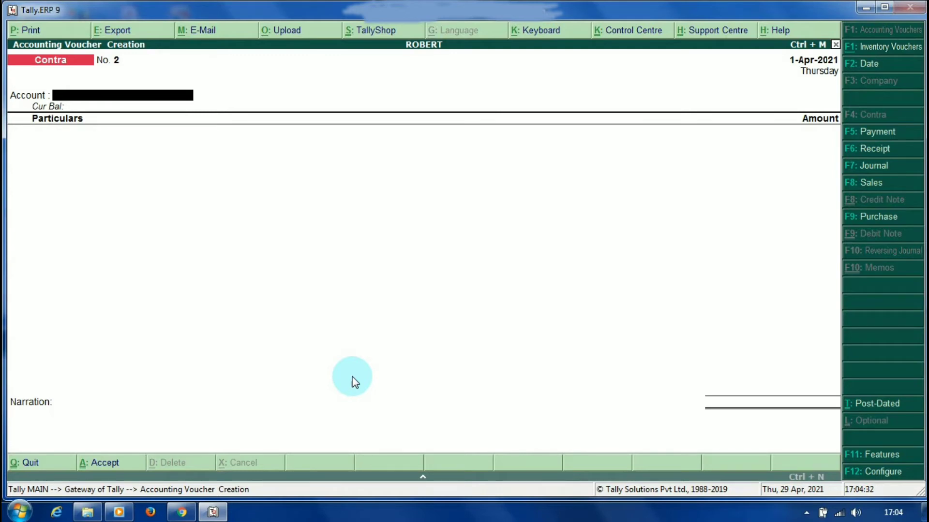
Start a payment voucher with Cash as the account.
{"action": "key", "text": "F5"}
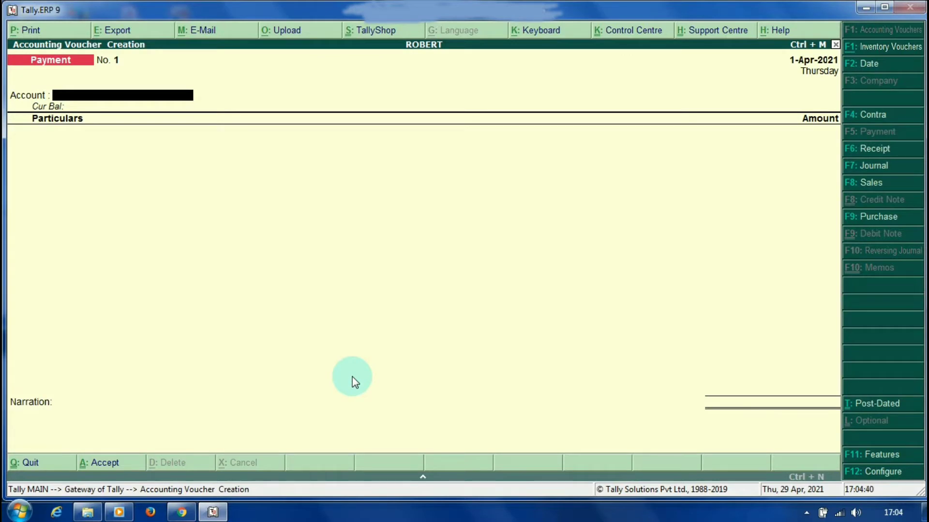
{"action": "type", "text": "Cas"}
{"action": "key", "text": "Return"}
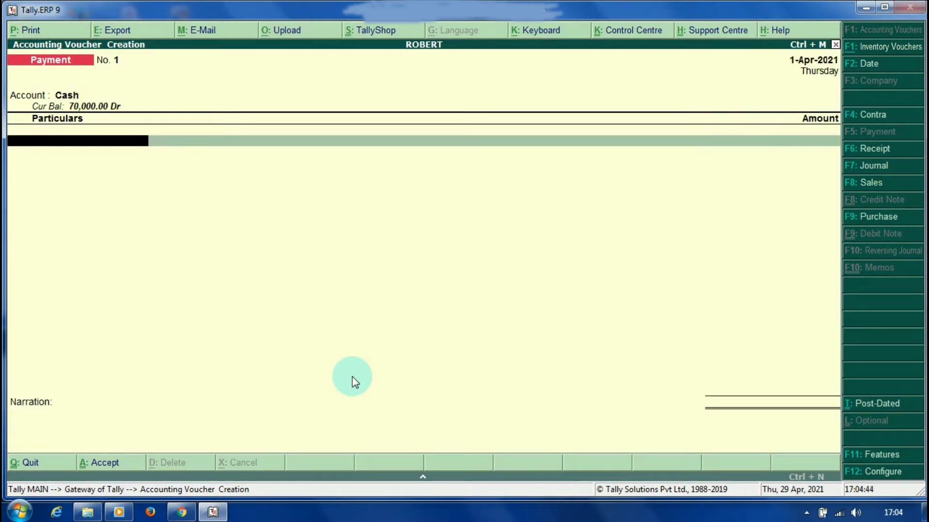
Create a ledger named Furniture from the payment voucher and place it under the Fixed Assets group.
{"action": "key", "text": "alt+c"}
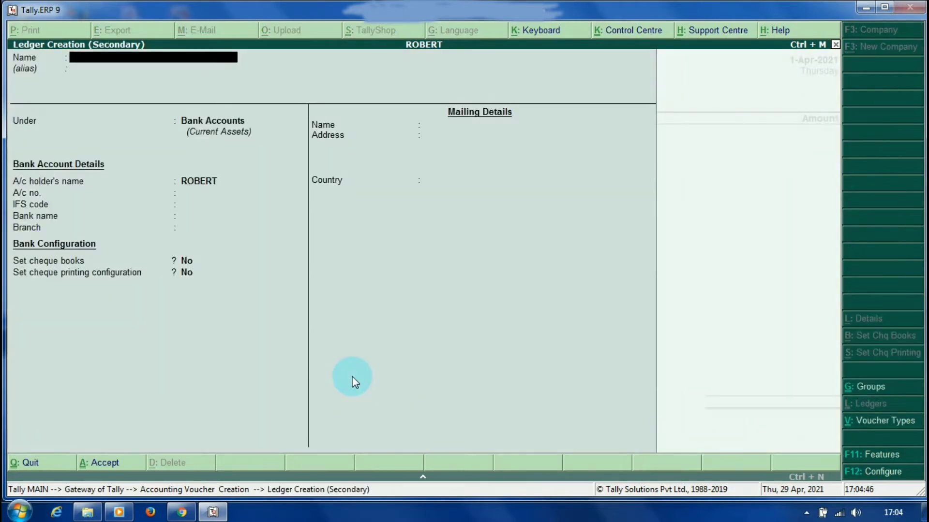
{"action": "type", "text": "Furniture"}
{"action": "key", "text": "Return"}
{"action": "key", "text": "Return"}
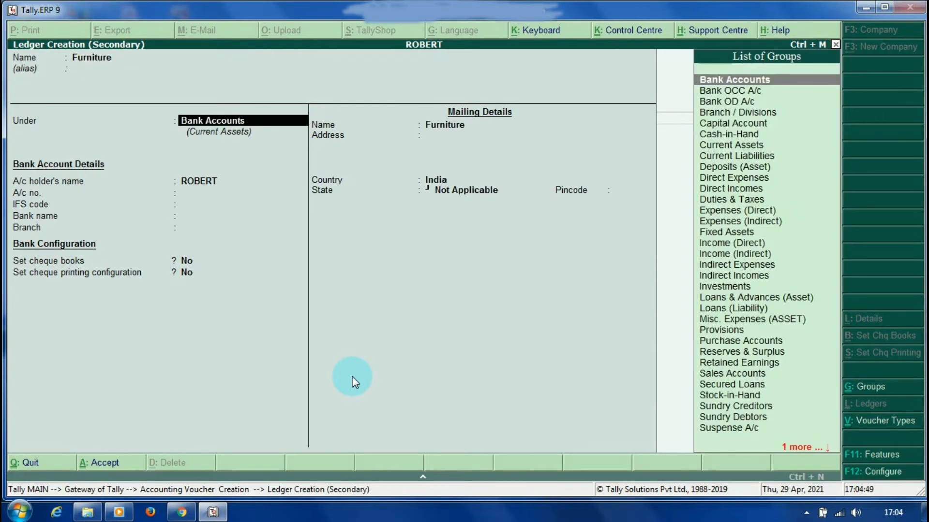
{"action": "type", "text": "Fixed"}
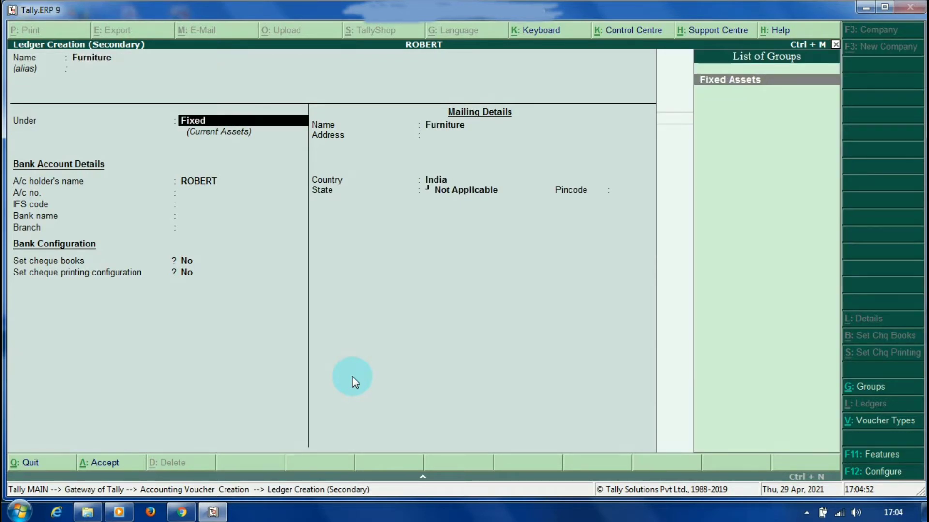
{"action": "key", "text": "Return"}
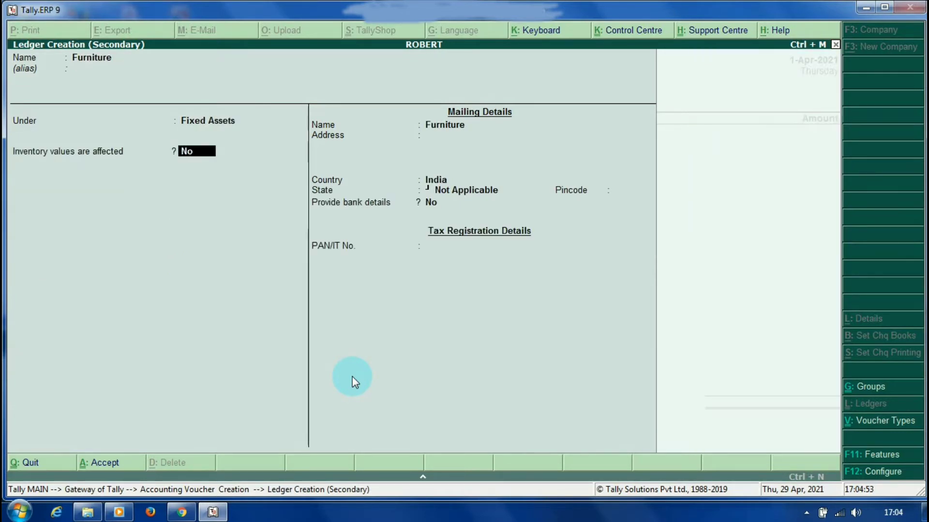
Leave the Furniture ledger's inventory, mailing, bank and tax details at their defaults, and save the ledger.
{"action": "key", "text": "Return"}
{"action": "key", "text": "Return"}
{"action": "key", "text": "Return"}
{"action": "key", "text": "Return"}
{"action": "key", "text": "Return"}
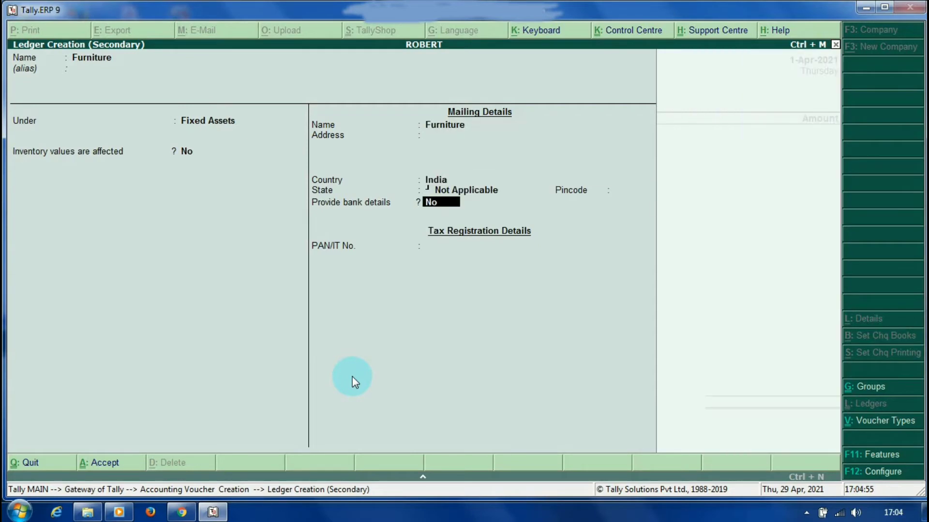
{"action": "key", "text": "Return"}
{"action": "key", "text": "Return"}
{"action": "key", "text": "Return"}
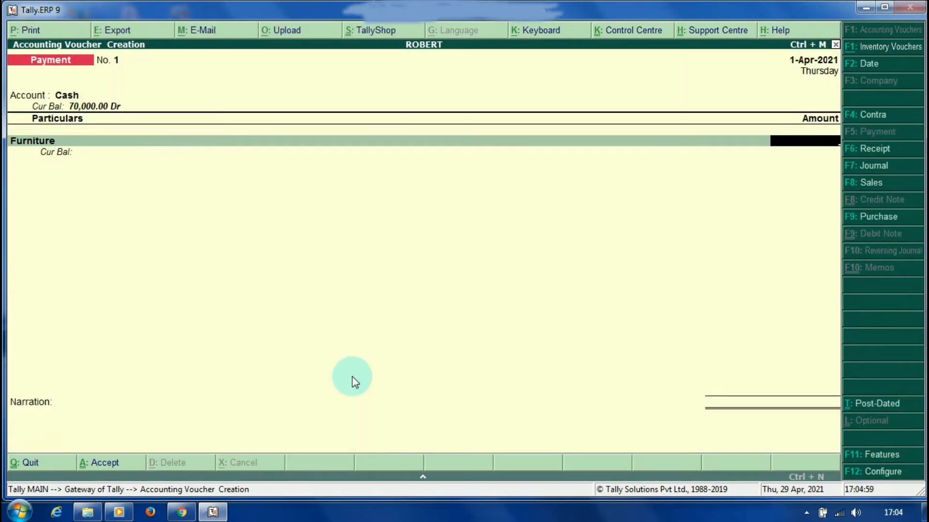
Set the Furniture amount in the payment voucher to 10,000 and end the entry list.
{"action": "type", "text": "10000"}
{"action": "key", "text": "Return"}
{"action": "key", "text": "Return"}
{"action": "key", "text": "Return"}
{"action": "key", "text": "Escape"}
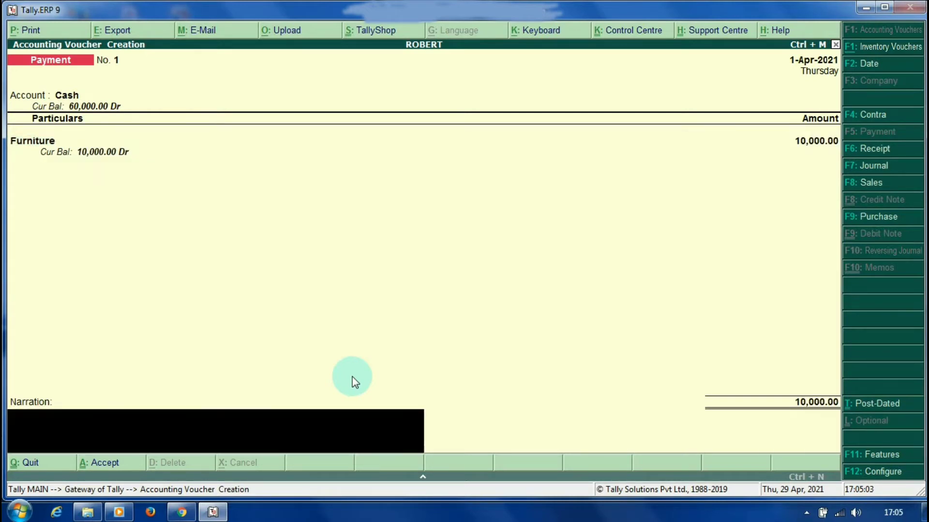
Enter the narration "Being Furniture purchased" and save the payment voucher.
{"action": "type", "text": "Being Furniture purcah"}
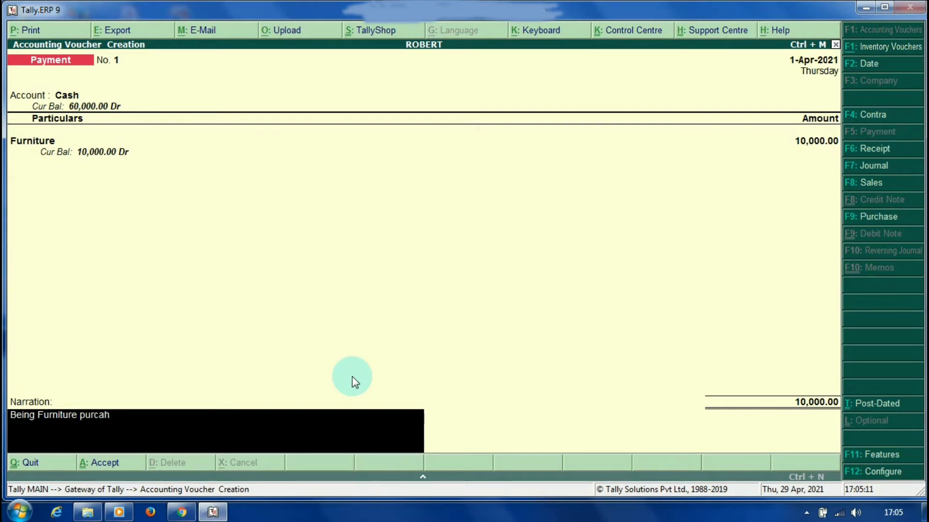
{"action": "type", "text": "se"}
{"action": "key", "text": "BackSpace"}
{"action": "key", "text": "BackSpace"}
{"action": "key", "text": "BackSpace"}
{"action": "key", "text": "BackSpace"}
{"action": "type", "text": "hased"}
{"action": "key", "text": "Return"}
{"action": "key", "text": "Return"}
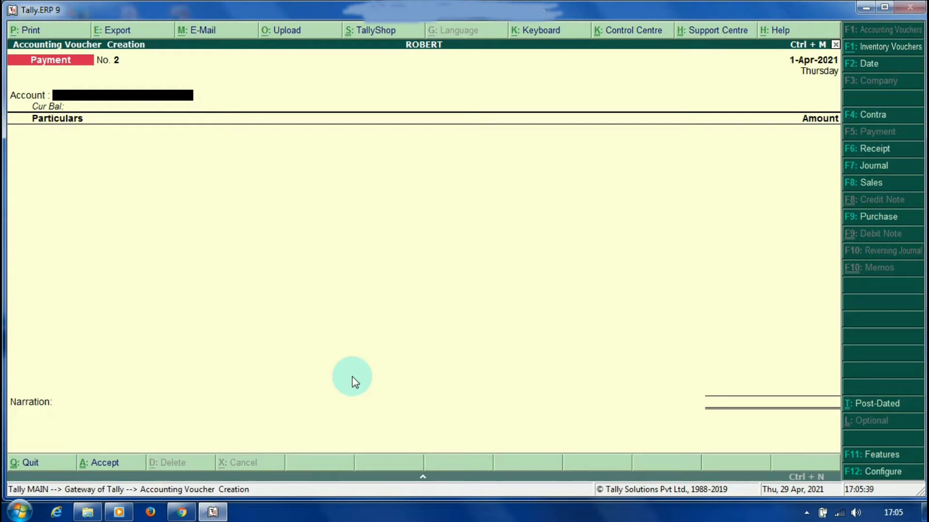
Start a purchase voucher, leaving the supplier invoice number blank.
{"action": "key", "text": "F9"}
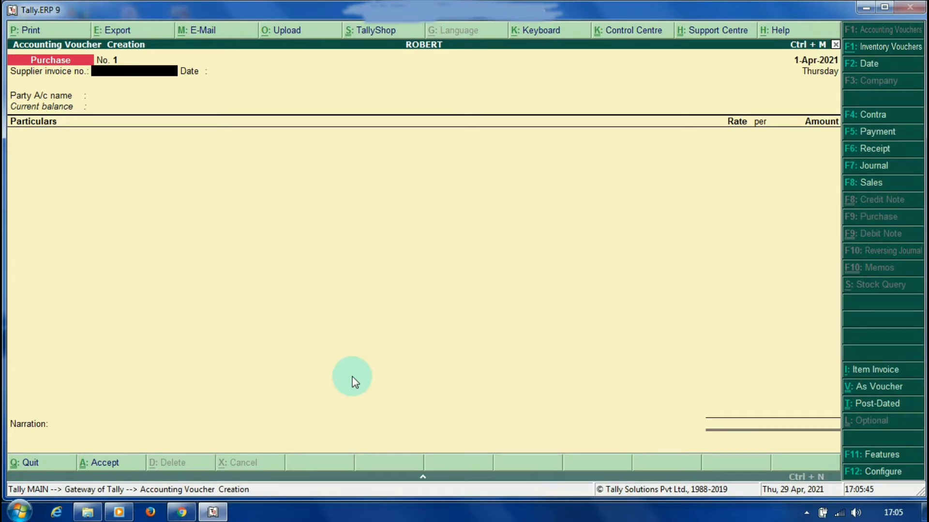
{"action": "key", "text": "Return"}
{"action": "key", "text": "Return"}
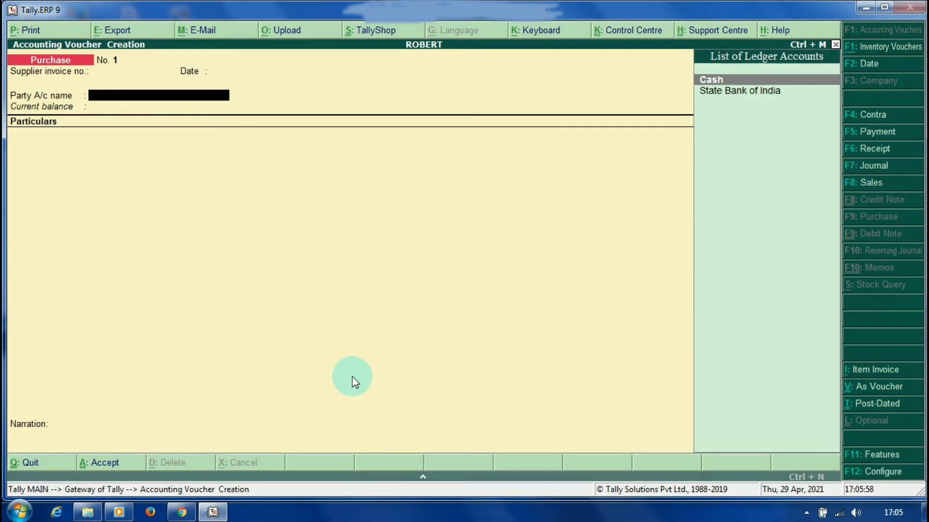
Create a ledger with the supplier's name for the party account and place it under the Sundry Creditors group.
{"action": "key", "text": "alt+c"}
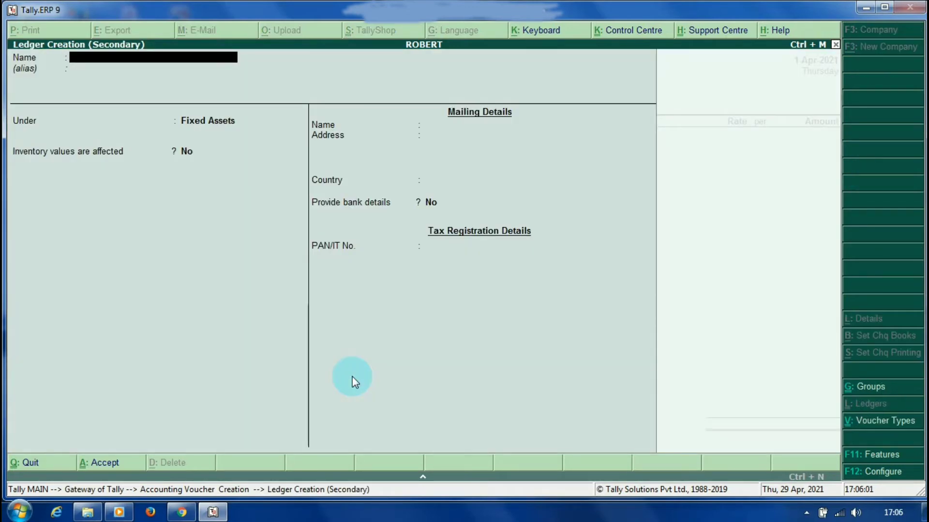
{"action": "type", "text": "Mohaideen"}
{"action": "key", "text": "Return"}
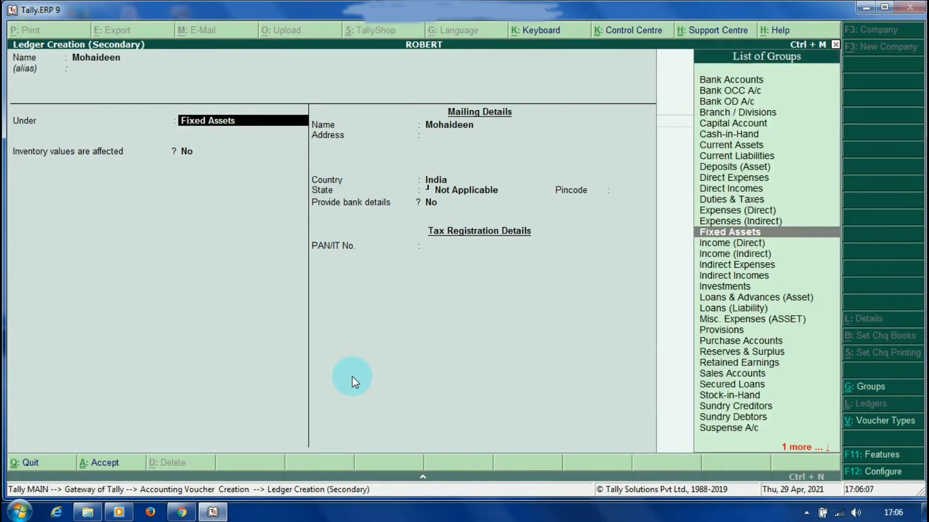
{"action": "type", "text": "Credit"}
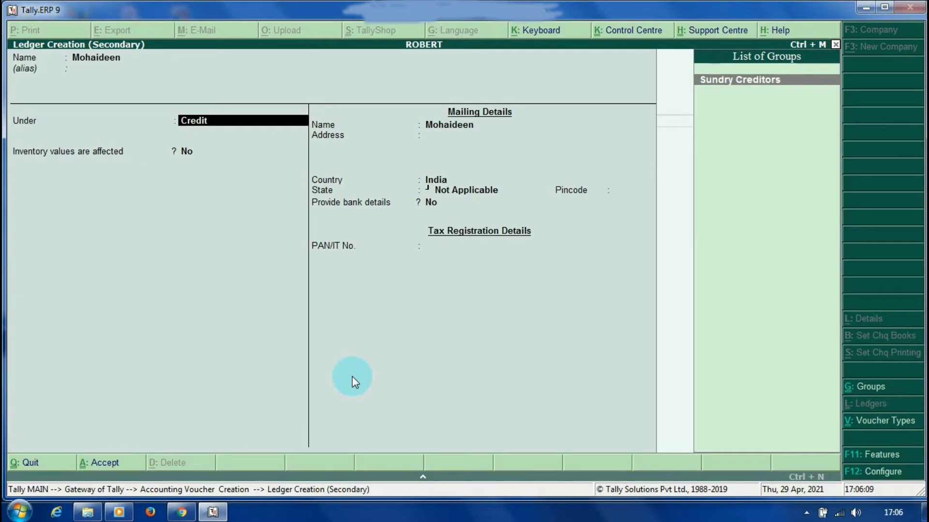
{"action": "key", "text": "Return"}
Leave the supplier ledger's bill-by-bill, credit, mailing and tax details at their defaults, and save the ledger.
{"action": "key", "text": "Return"}
{"action": "key", "text": "Return"}
{"action": "key", "text": "Return"}
{"action": "key", "text": "Return"}
{"action": "key", "text": "Return"}
{"action": "key", "text": "Return"}
{"action": "key", "text": "Return"}
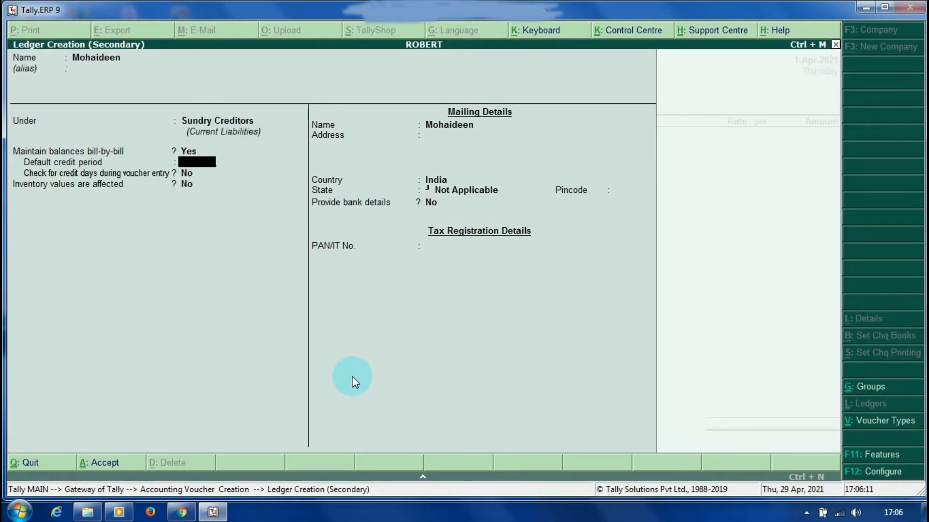
{"action": "key", "text": "Return"}
{"action": "key", "text": "Return"}
{"action": "key", "text": "Return"}
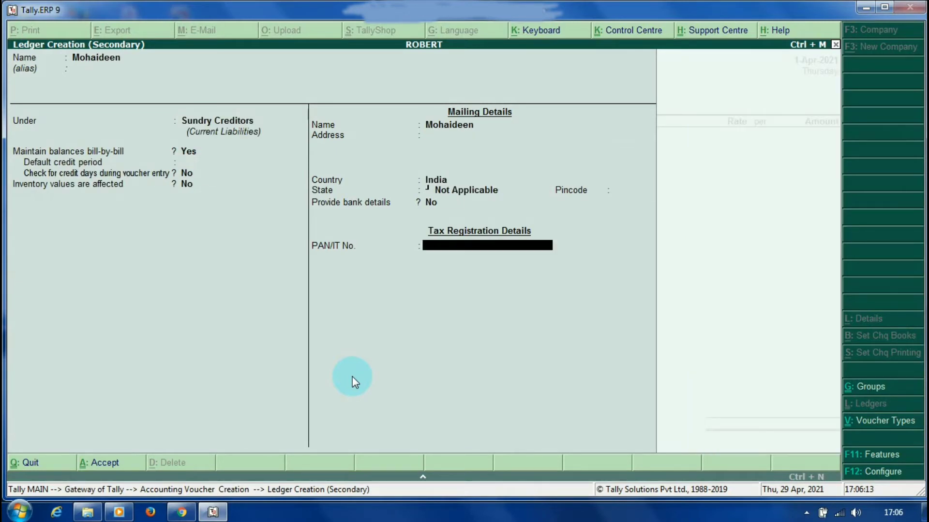
{"action": "key", "text": "Return"}
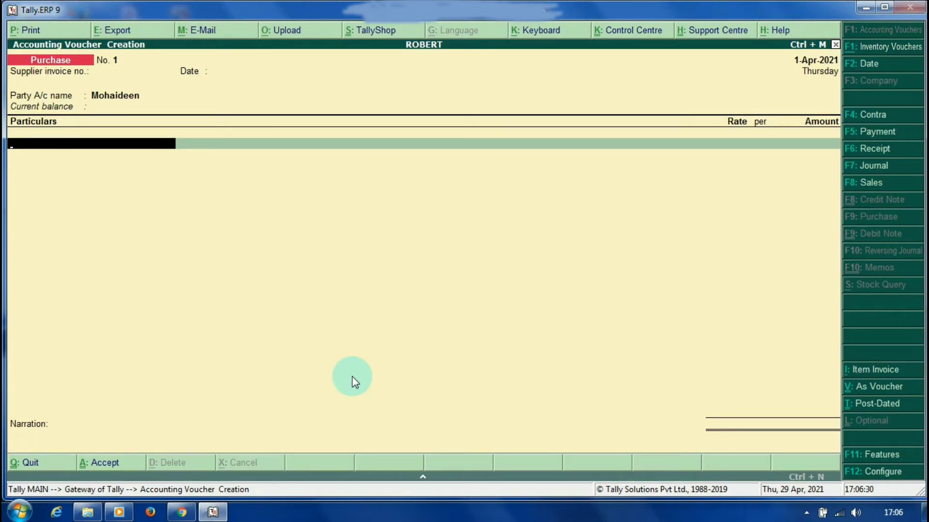
Create a ledger named Purchases under the Purchase Accounts group, keep its other settings at their defaults, and save it.
{"action": "key", "text": "alt+c"}
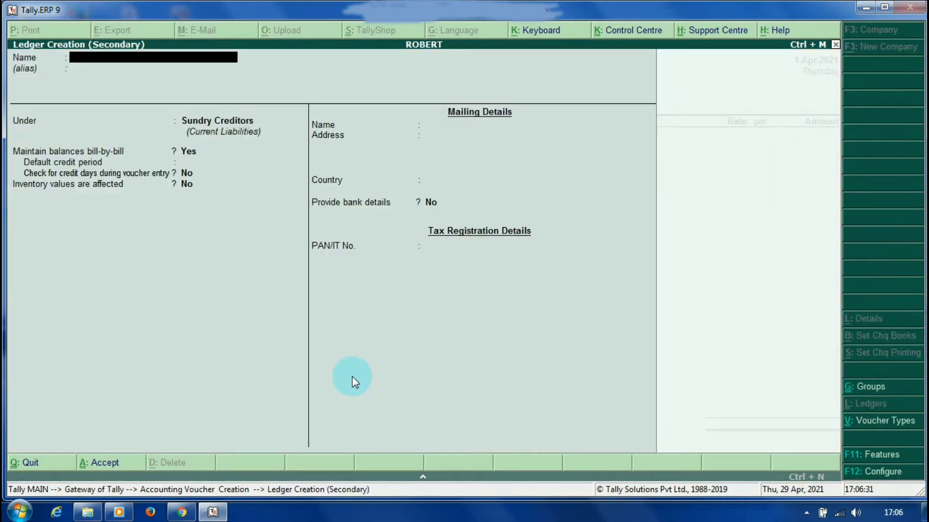
{"action": "type", "text": "Purchases"}
{"action": "key", "text": "Return"}
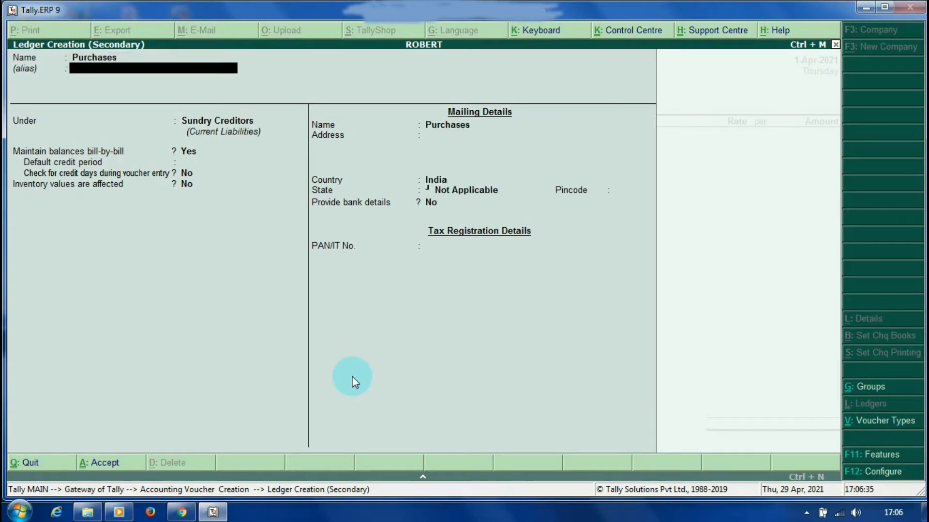
{"action": "key", "text": "Return"}
{"action": "type", "text": "Pu"}
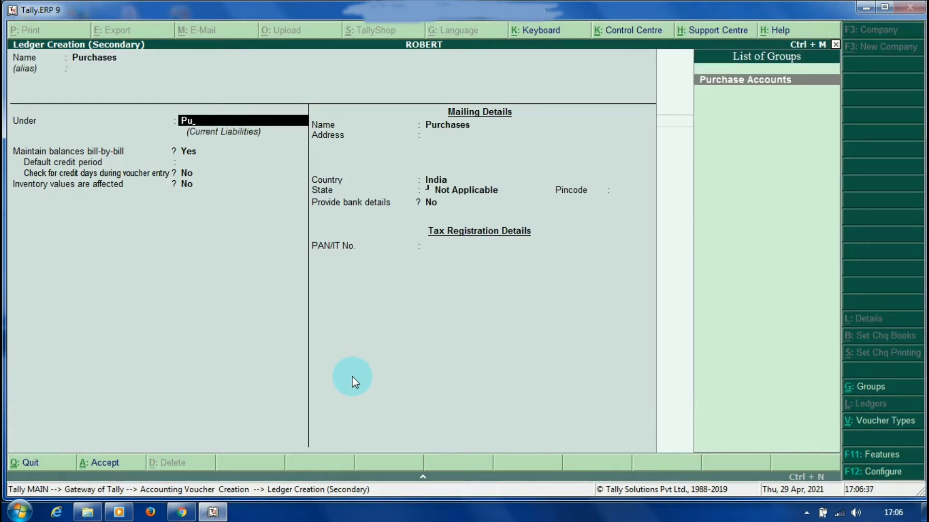
{"action": "key", "text": "Return"}
{"action": "key", "text": "Return"}
{"action": "key", "text": "Return"}
{"action": "key", "text": "Return"}
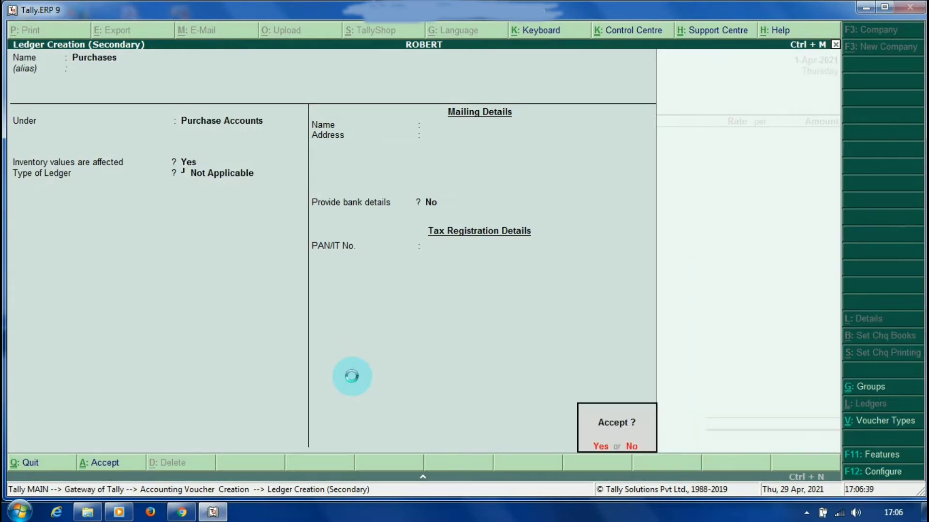
{"action": "key", "text": "Return"}
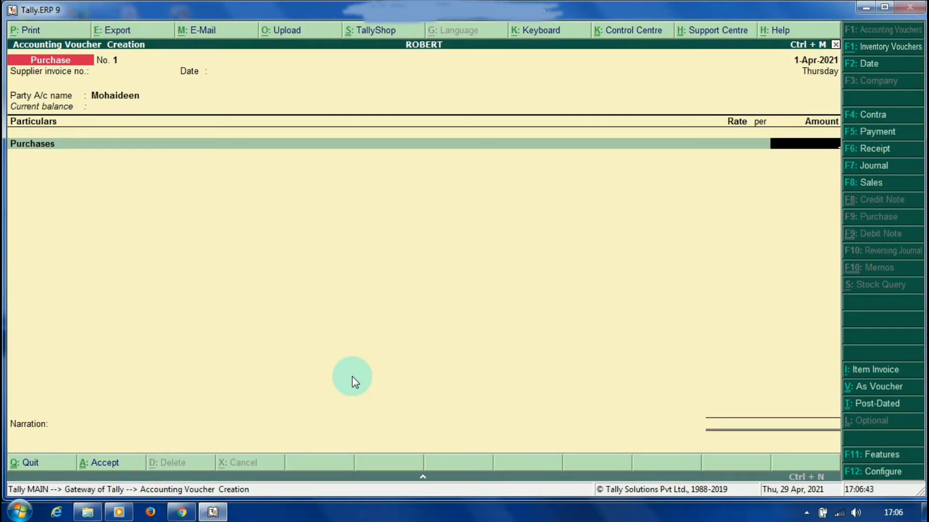
Set the Purchases amount in the purchase voucher to 20,000 and end the entry list.
{"action": "type", "text": "20000"}
{"action": "key", "text": "Return"}
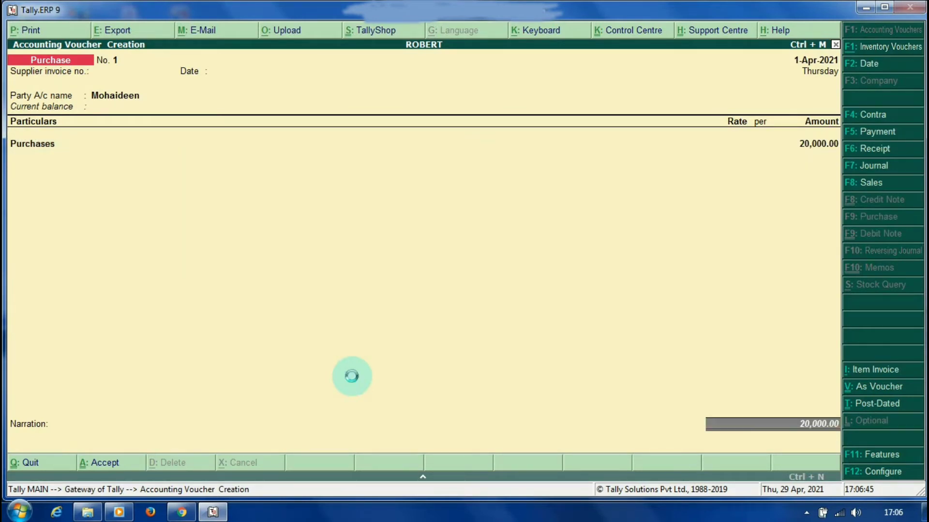
{"action": "key", "text": "Return"}
{"action": "key", "text": "Return"}
{"action": "key", "text": "Return"}
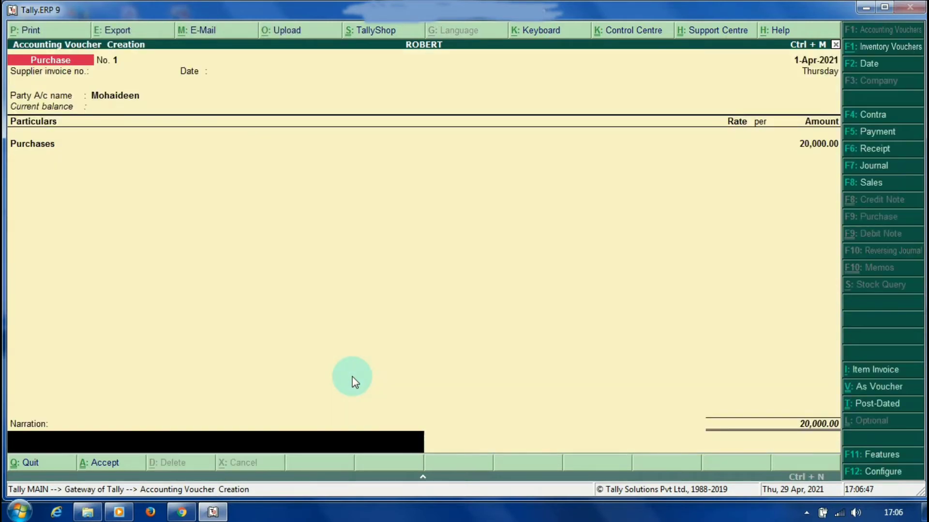
Enter the narration "Being goods purchased on credit from" followed by the supplier's name, and save the purchase voucher.
{"action": "type", "text": "Being"}
{"action": "type", "text": "oods purchades"}
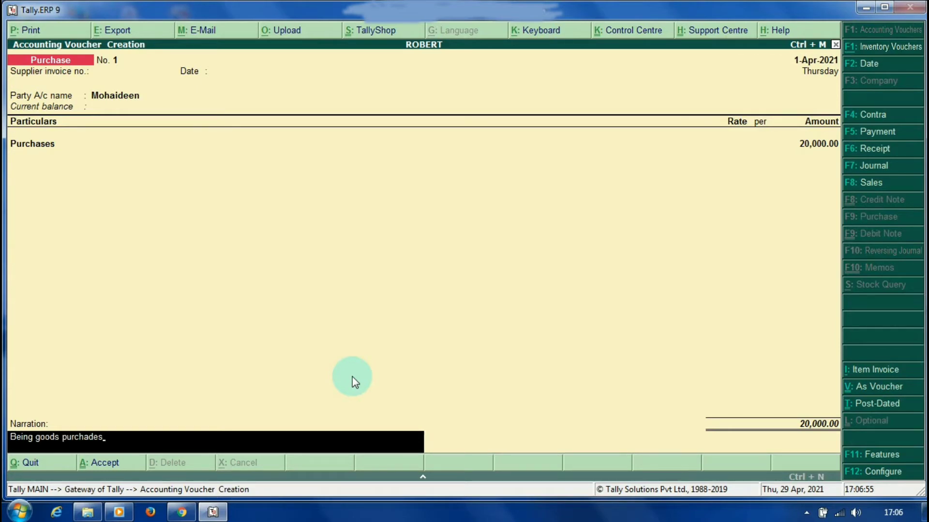
{"action": "key", "text": "BackSpace"}
{"action": "key", "text": "BackSpace"}
{"action": "key", "text": "BackSpace"}
{"action": "type", "text": "sed on cer"}
{"action": "key", "text": "BackSpace"}
{"action": "key", "text": "BackSpace"}
{"action": "type", "text": "redit from mo"}
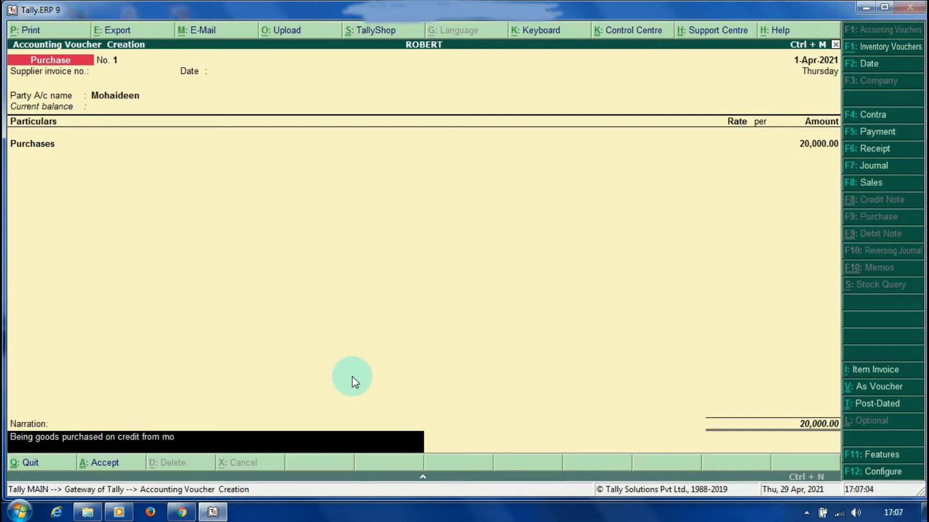
{"action": "type", "text": "haideen"}
{"action": "key", "text": "Return"}
{"action": "key", "text": "Return"}
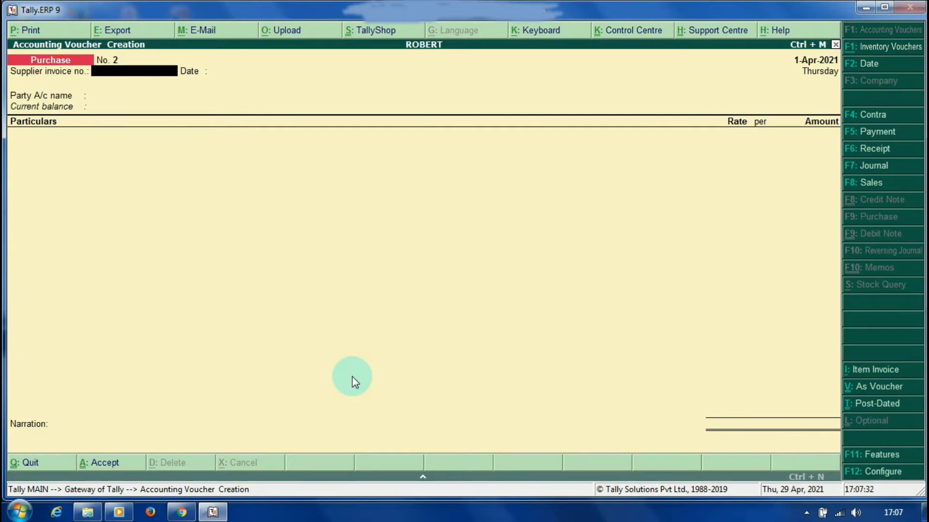
Start a sales voucher with a blank reference number and Cash as the party account.
{"action": "key", "text": "F8"}
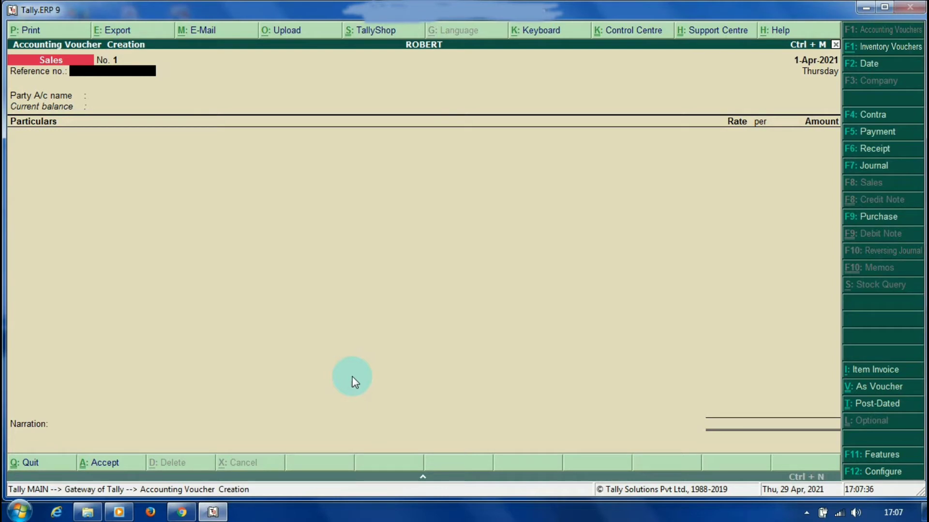
{"action": "key", "text": "Return"}
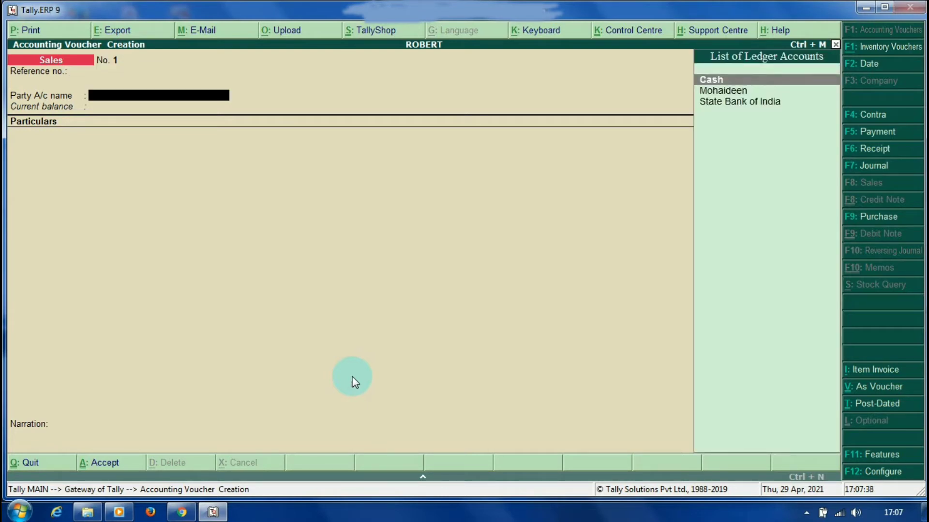
{"action": "key", "text": "Return"}
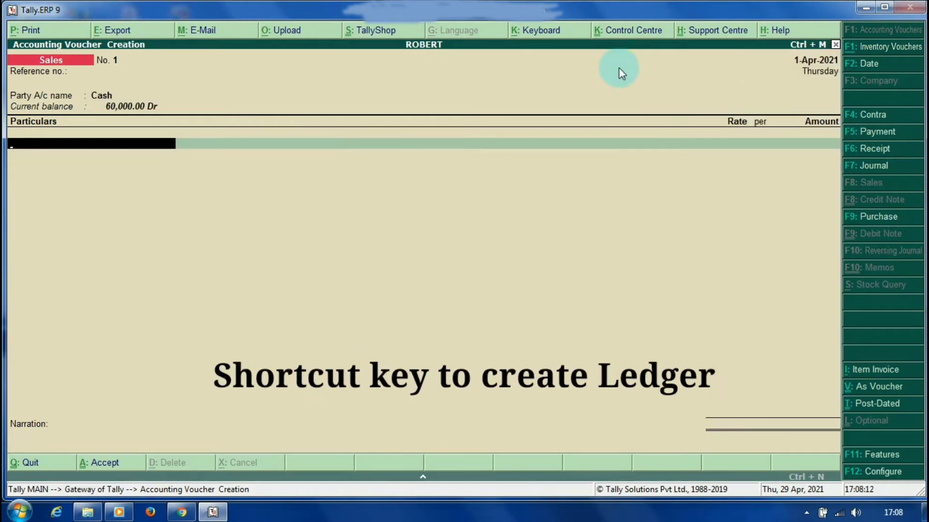
Start a new ledger named Sales from the sales voucher and place it under the Sales Accounts group.
{"action": "key", "text": "alt+c"}
{"action": "type", "text": "Sa"}
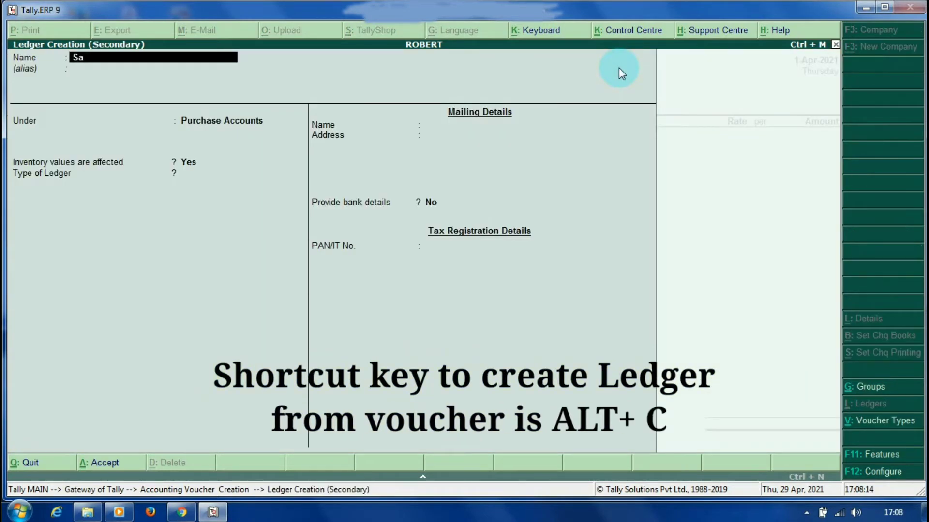
{"action": "type", "text": "les"}
{"action": "key", "text": "Return"}
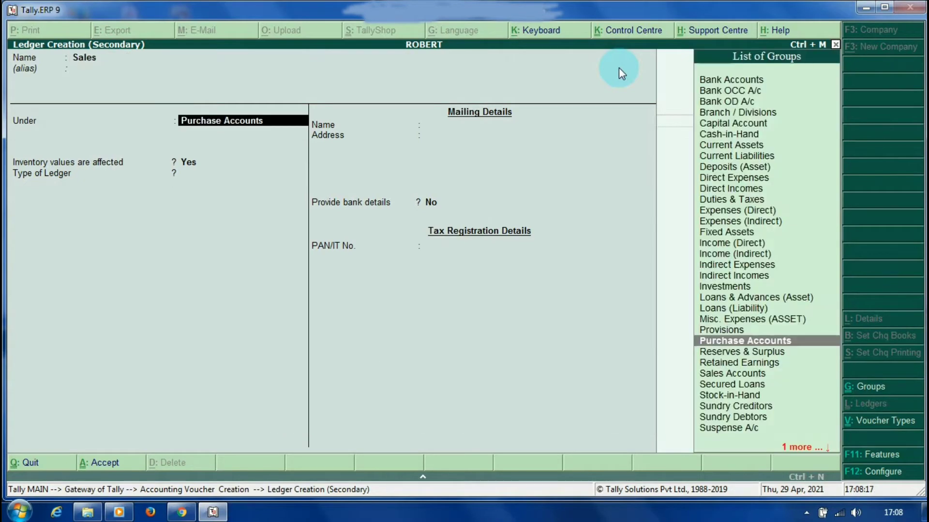
{"action": "type", "text": "Sales"}
{"action": "key", "text": "Return"}
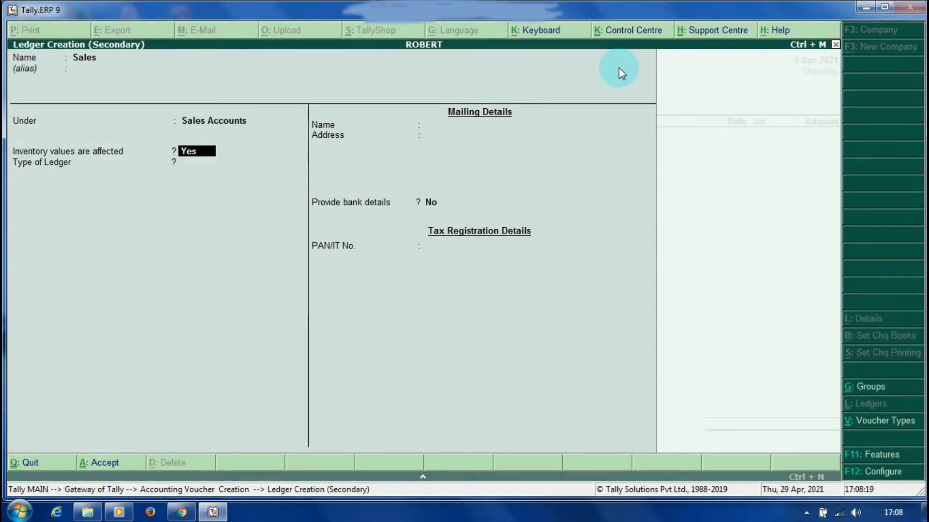
Accept the remaining default settings of the Sales ledger, with inventory values affected, and save it.
{"action": "key", "text": "Return"}
{"action": "key", "text": "Return"}
{"action": "key", "text": "Return"}
{"action": "key", "text": "Return"}
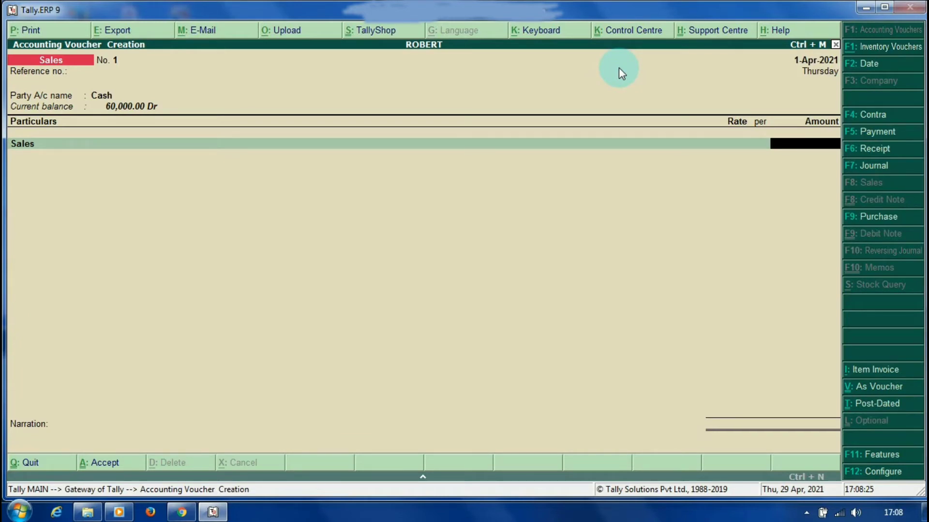
Set the Sales amount to 8,000, enter the narration "being goods sold for cash", and save the sales voucher.
{"action": "type", "text": "8000"}
{"action": "key", "text": "Return"}
{"action": "key", "text": "Return"}
{"action": "type", "text": "b"}
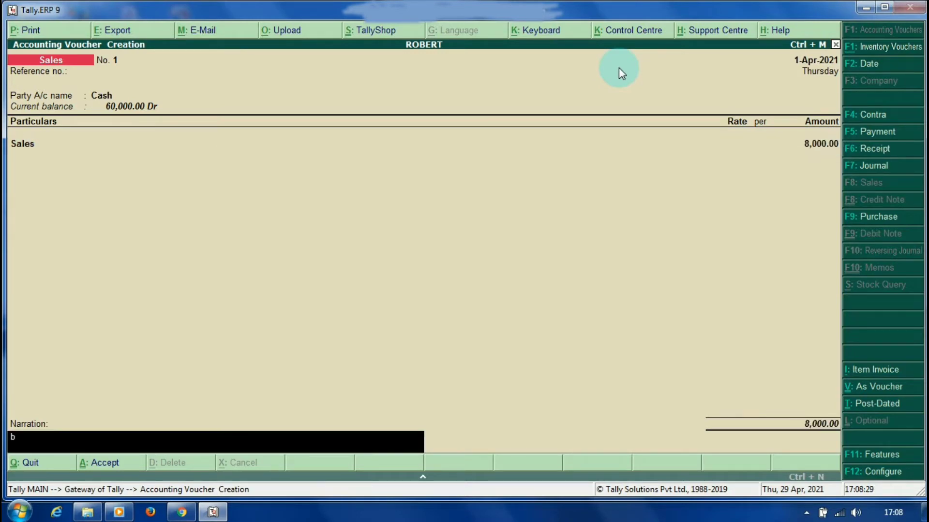
{"action": "type", "text": "eing goods sold for cash"}
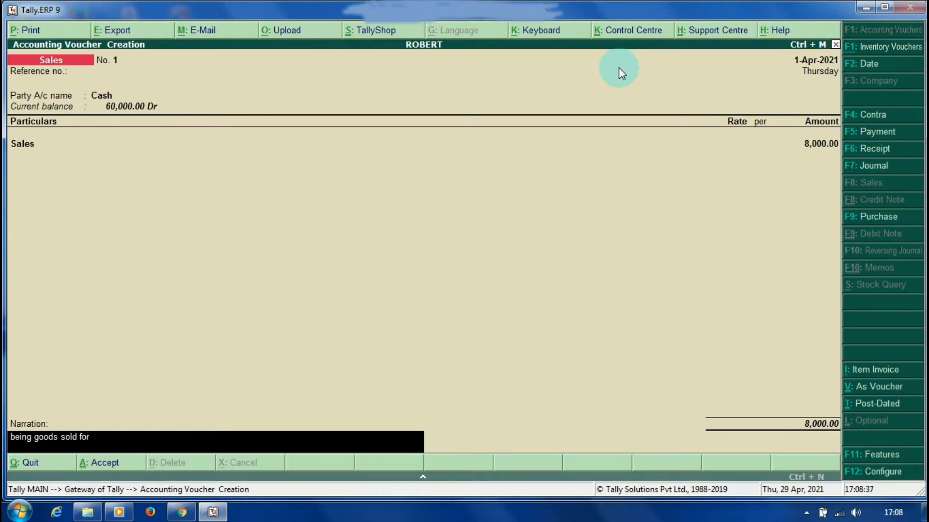
{"action": "key", "text": "Return"}
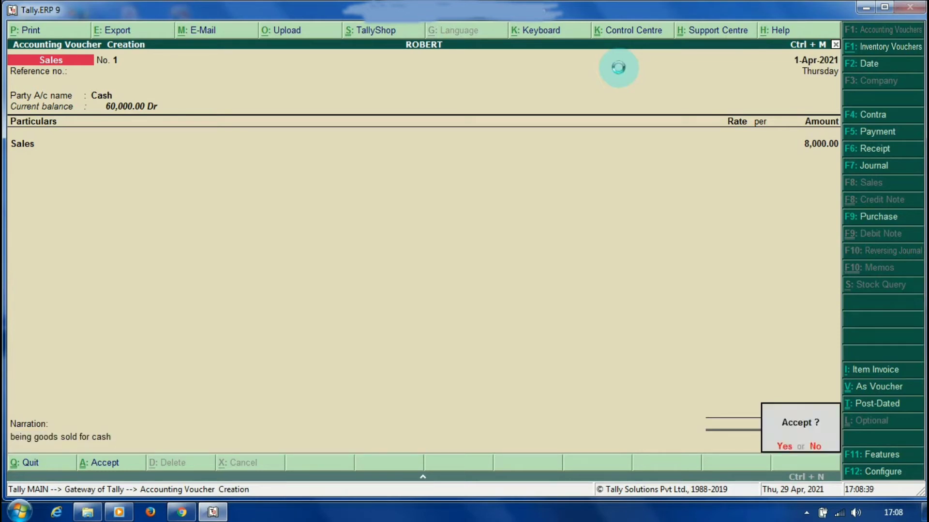
{"action": "key", "text": "Return"}
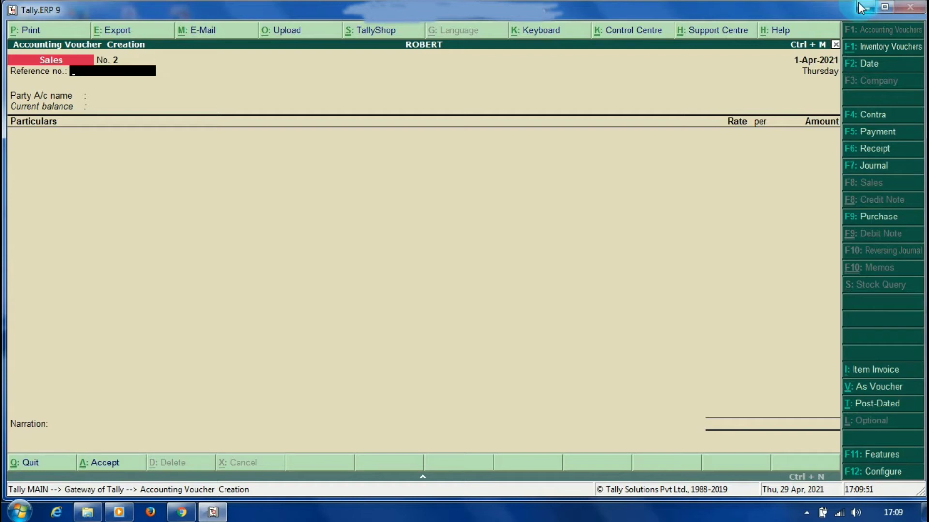
Start a purchase voucher with a blank supplier invoice number and Cash as the party account.
{"action": "key", "text": "F9"}
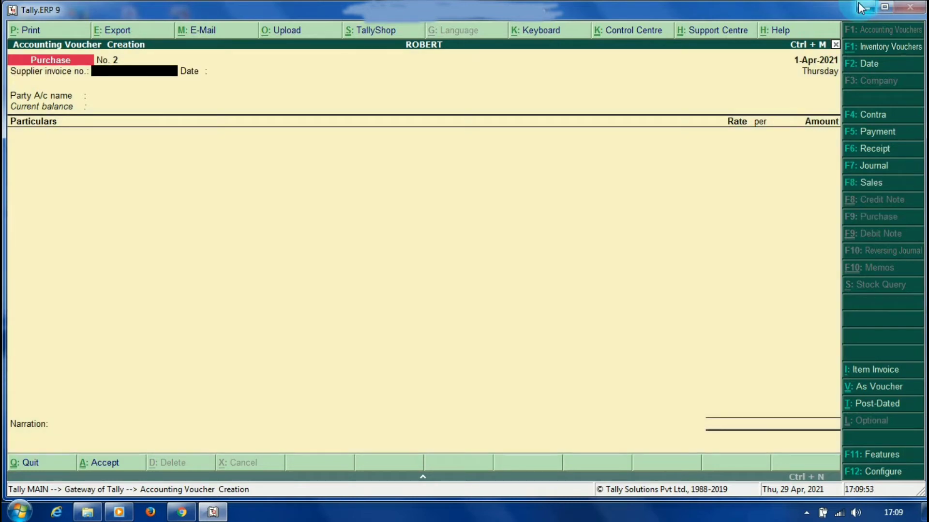
{"action": "key", "text": "Return"}
{"action": "key", "text": "Return"}
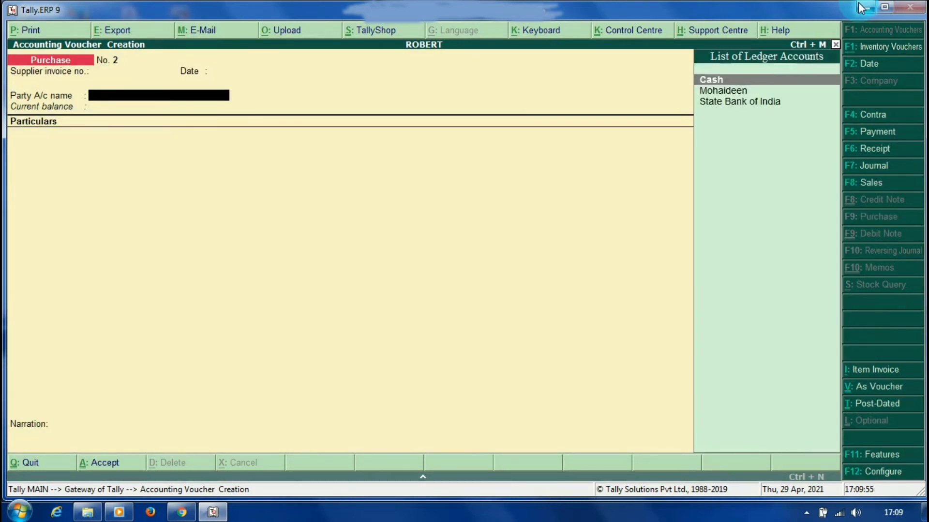
{"action": "type", "text": "Ca"}
{"action": "key", "text": "Return"}
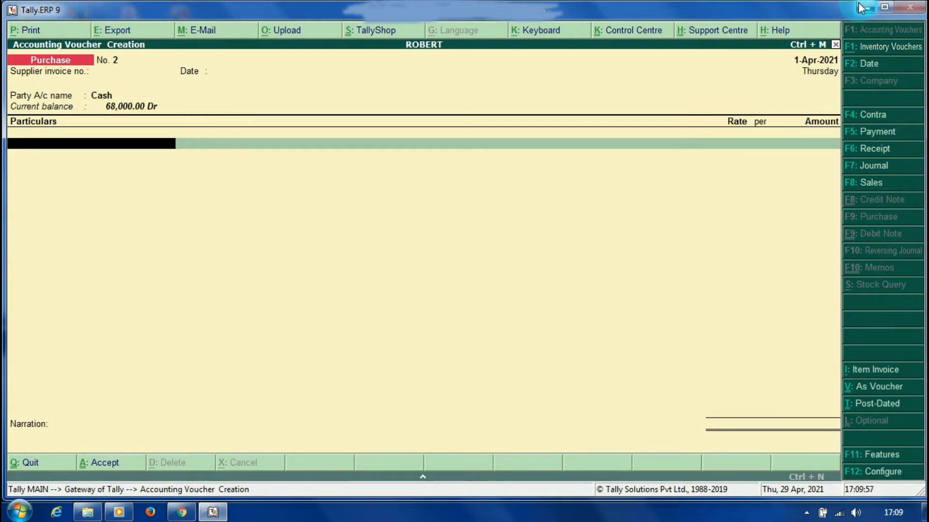
Add the Purchases ledger to the purchase voucher with an amount of 5,000 and end the entry list.
{"action": "type", "text": "Pur"}
{"action": "key", "text": "Return"}
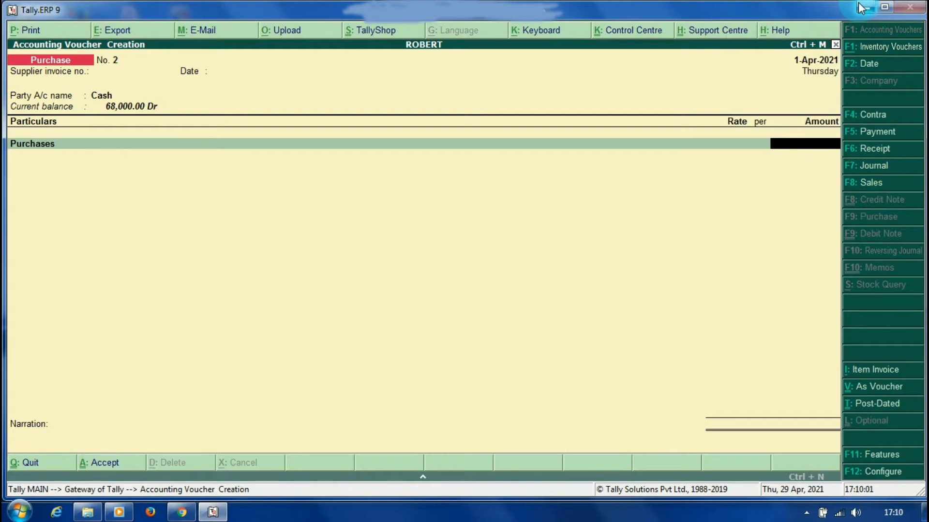
{"action": "type", "text": "5000"}
{"action": "key", "text": "Return"}
{"action": "key", "text": "Return"}
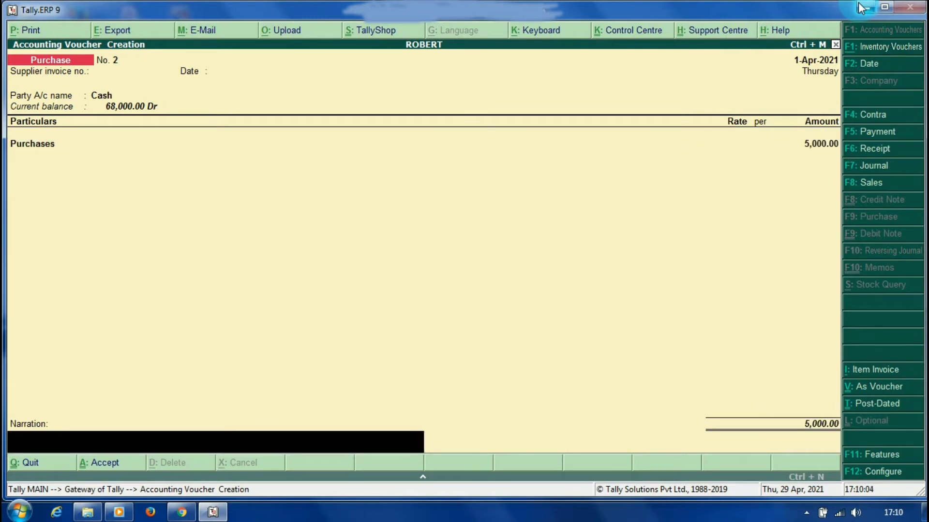
Enter the narration "being Goods Purchased for cash" and save the purchase voucher.
{"action": "type", "text": "being Goods"}
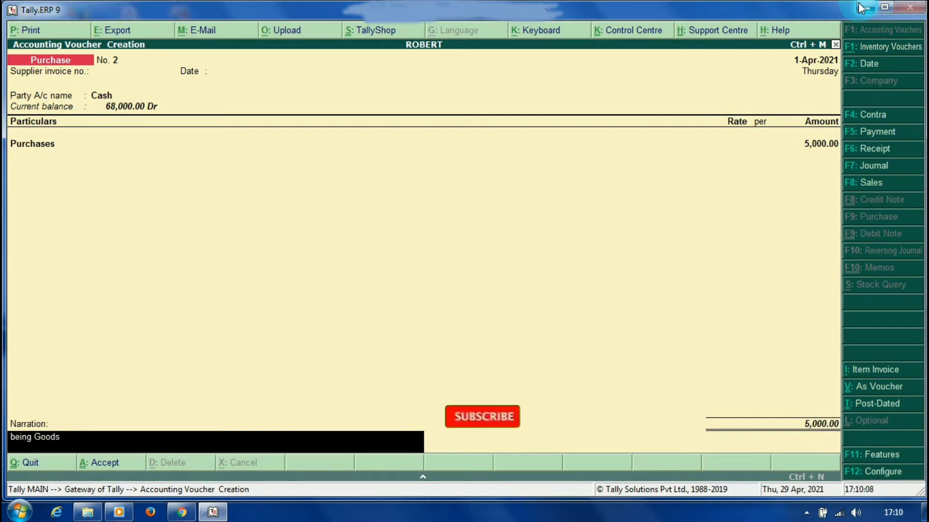
{"action": "type", "text": " Purcahse"}
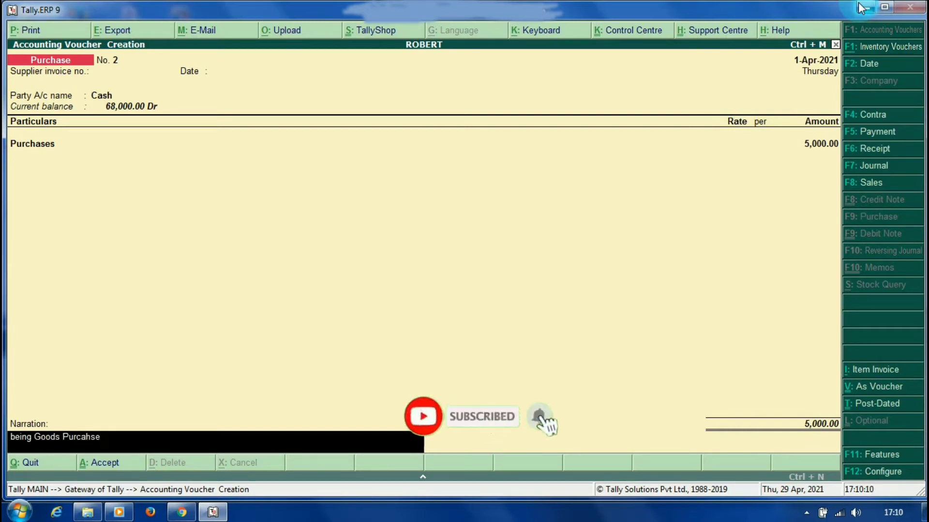
{"action": "key", "text": "BackSpace"}
{"action": "key", "text": "BackSpace"}
{"action": "key", "text": "BackSpace"}
{"action": "key", "text": "BackSpace"}
{"action": "type", "text": "hased for cash"}
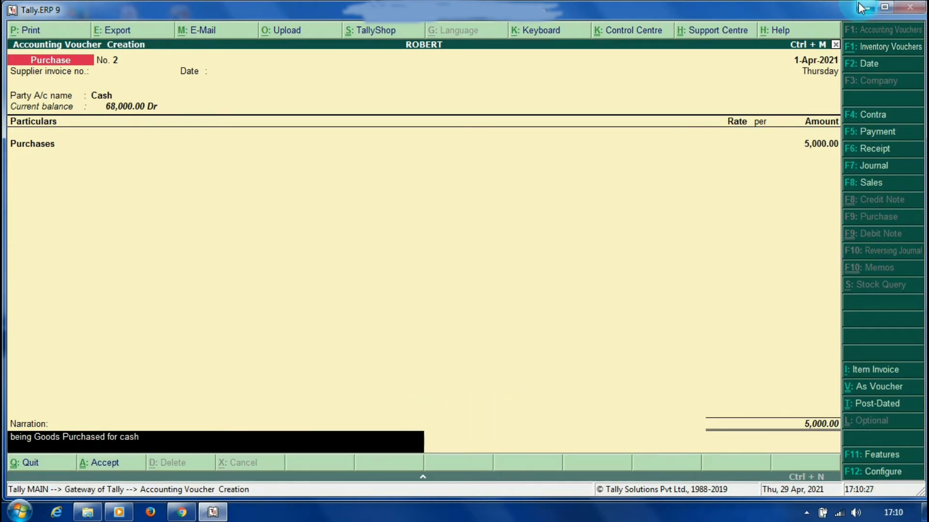
{"action": "key", "text": "Return"}
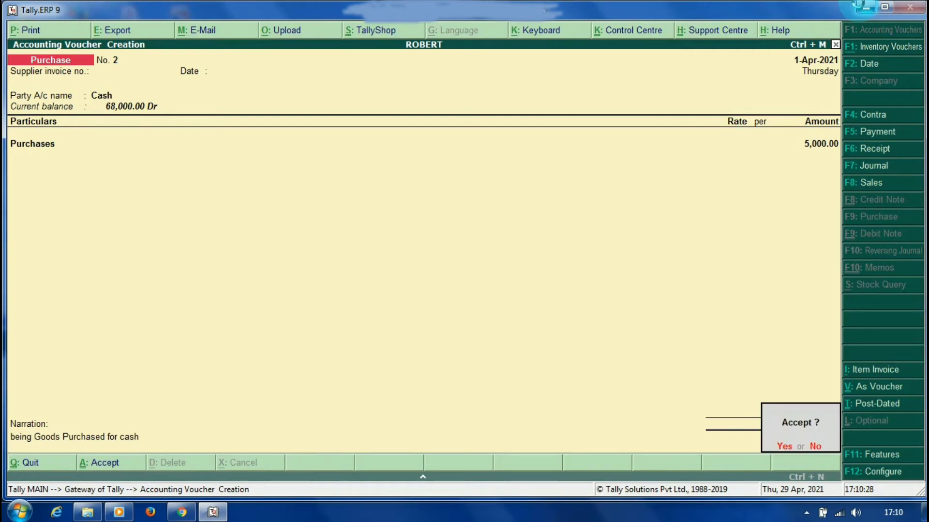
{"action": "key", "text": "Return"}
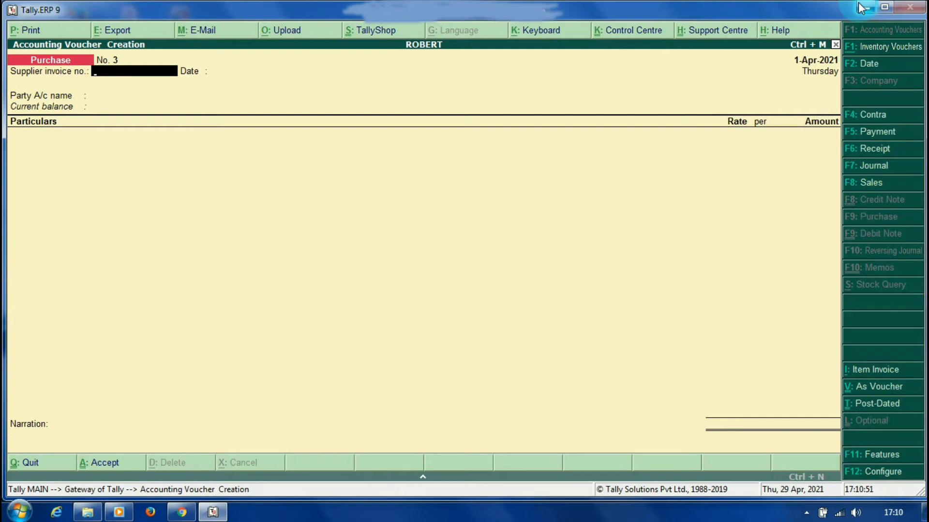
Start a sales voucher with a blank reference number and begin a party ledger with the customer's name under Sundry Debtors.
{"action": "key", "text": "F8"}
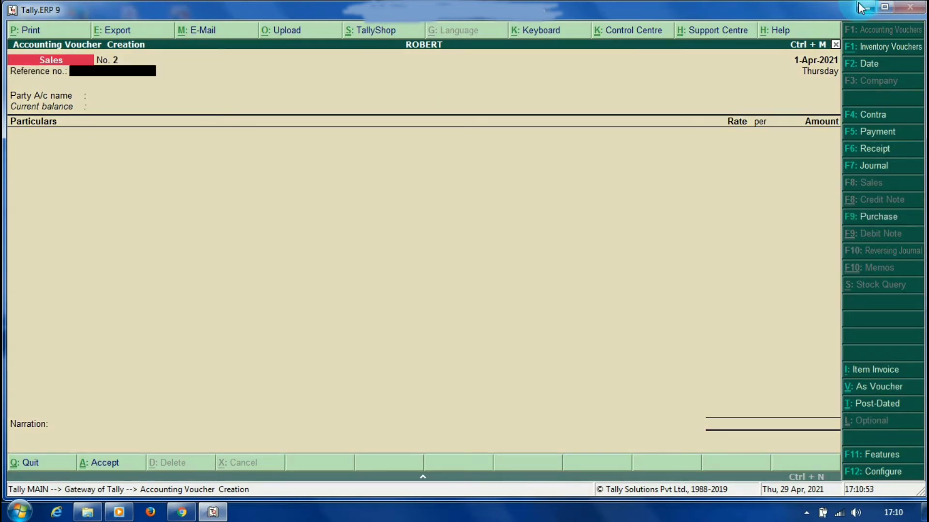
{"action": "key", "text": "Return"}
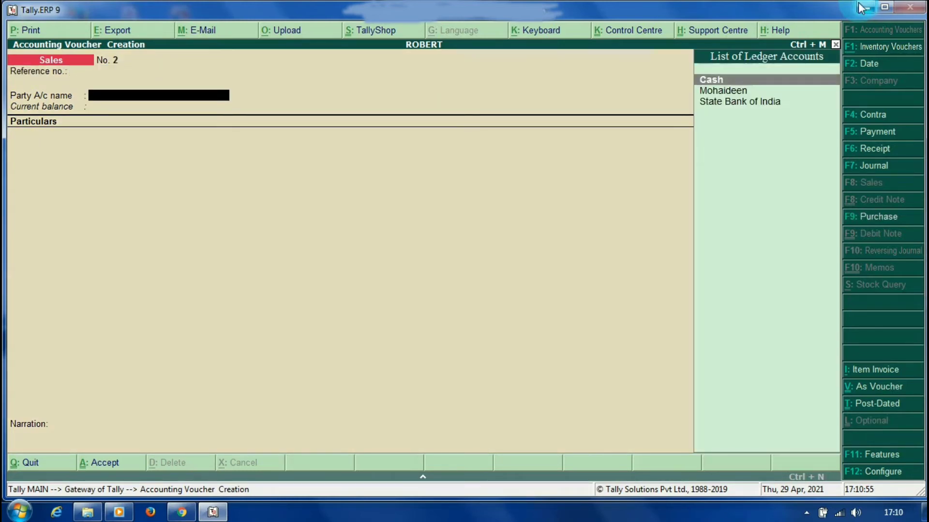
{"action": "key", "text": "alt+c"}
{"action": "type", "text": "R"}
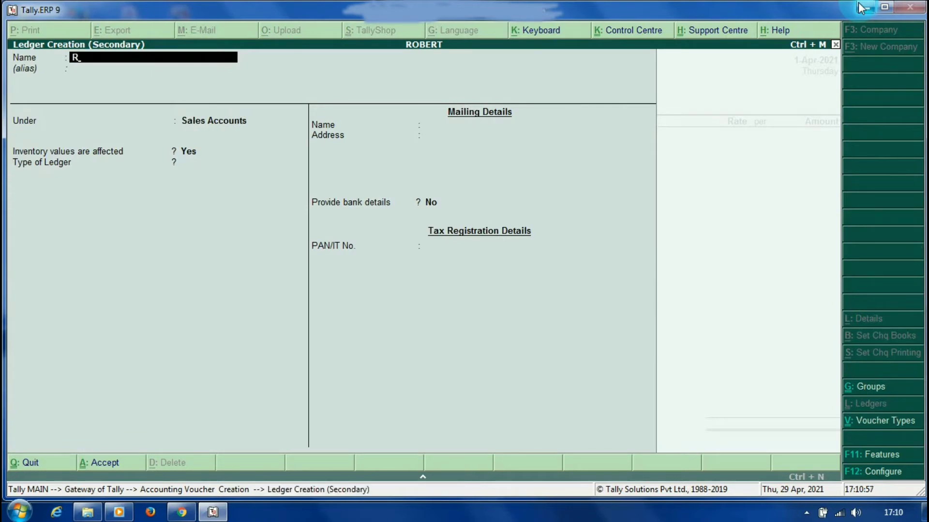
{"action": "type", "text": "ony"}
{"action": "key", "text": "Return"}
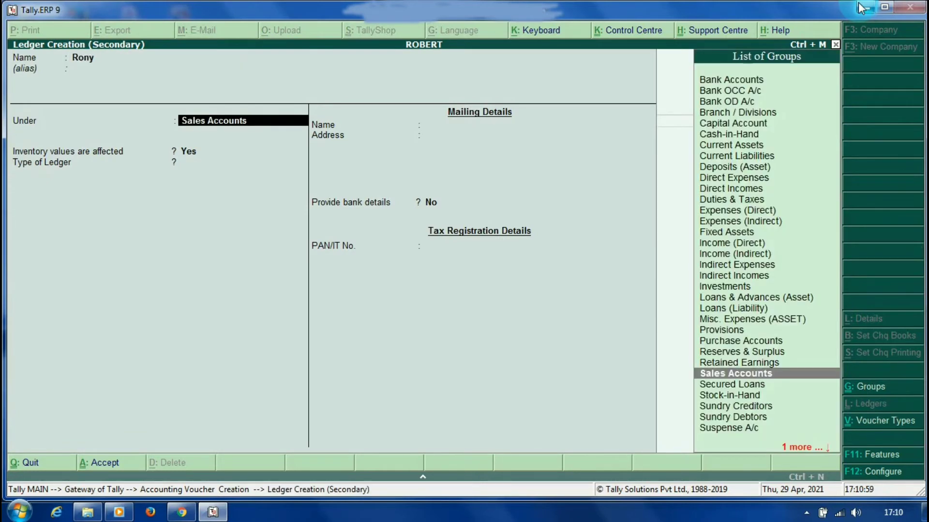
{"action": "type", "text": "Debtors"}
{"action": "key", "text": "Return"}
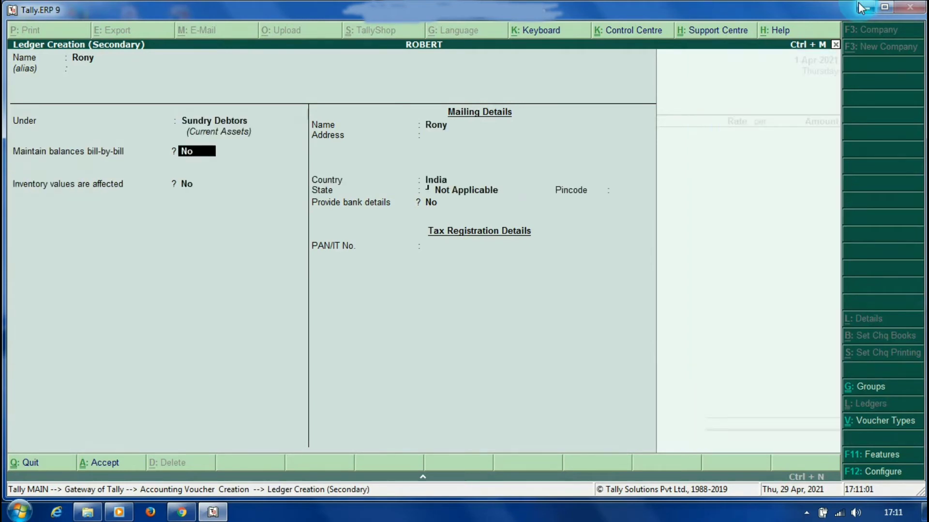
Keep the customer ledger's default balance, inventory and mailing details, and save it as the voucher's party account.
{"action": "key", "text": "Return"}
{"action": "key", "text": "Return"}
{"action": "key", "text": "Return"}
{"action": "key", "text": "Return"}
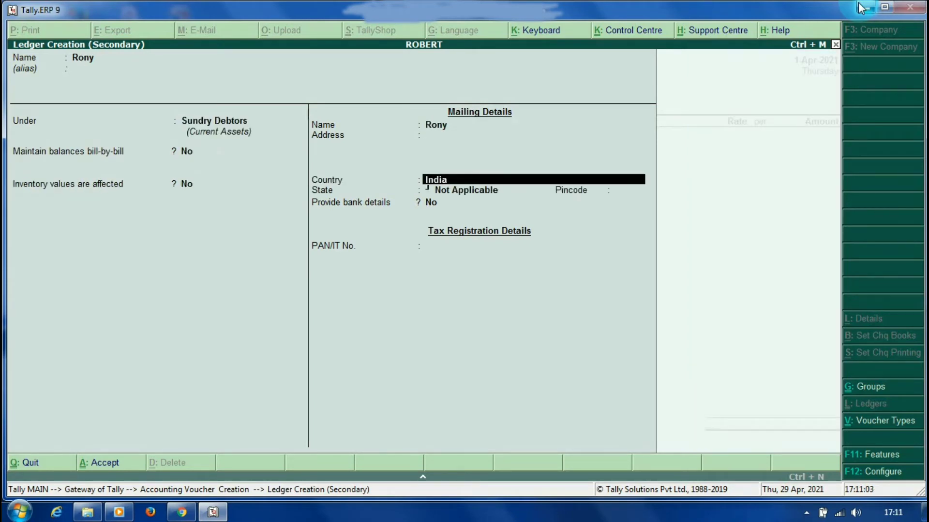
{"action": "key", "text": "ctrl+a"}
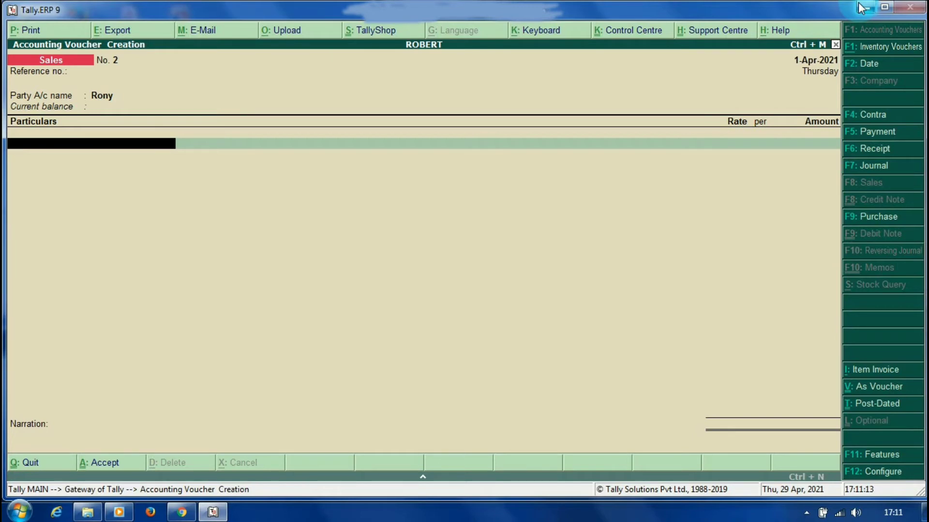
Add the Sales ledger to the credit sales voucher with an amount of 60,000 and end the entry list.
{"action": "type", "text": "Sale"}
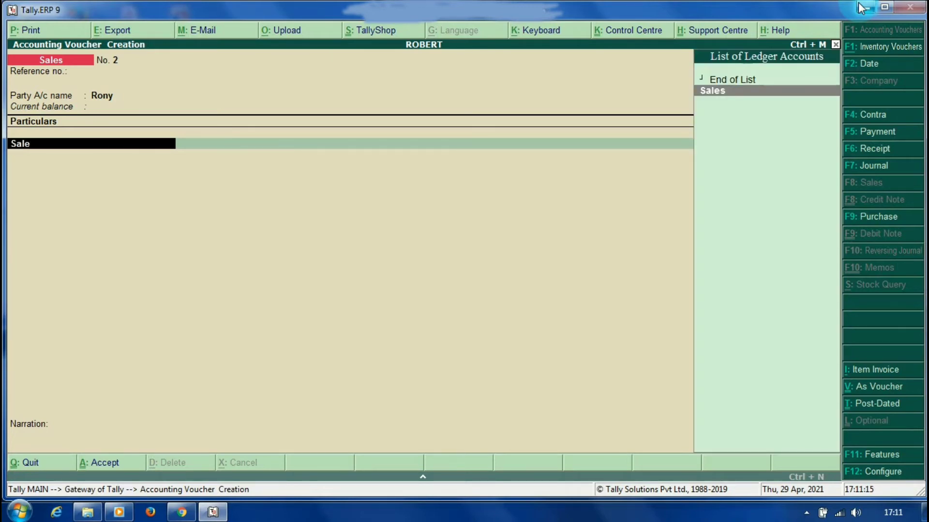
{"action": "key", "text": "Return"}
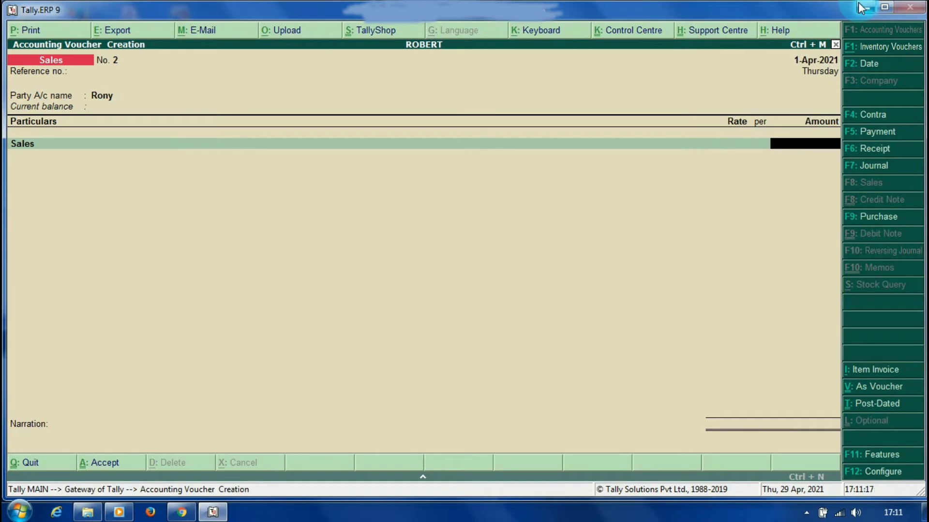
{"action": "type", "text": "60000"}
{"action": "key", "text": "Return"}
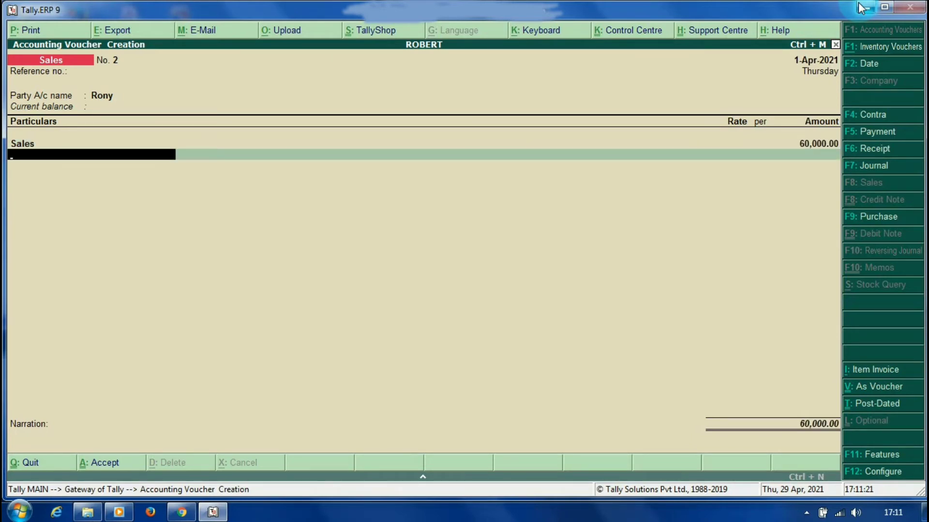
{"action": "key", "text": "Return"}
Enter the narration "being goods sold on credit" and save the sales voucher.
{"action": "type", "text": "being b"}
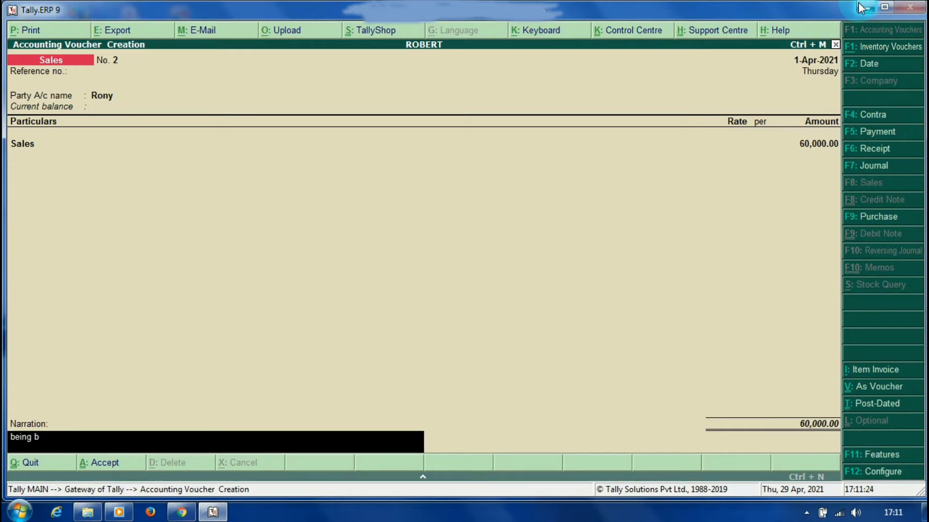
{"action": "key", "text": "BackSpace"}
{"action": "type", "text": "goods sold on credit"}
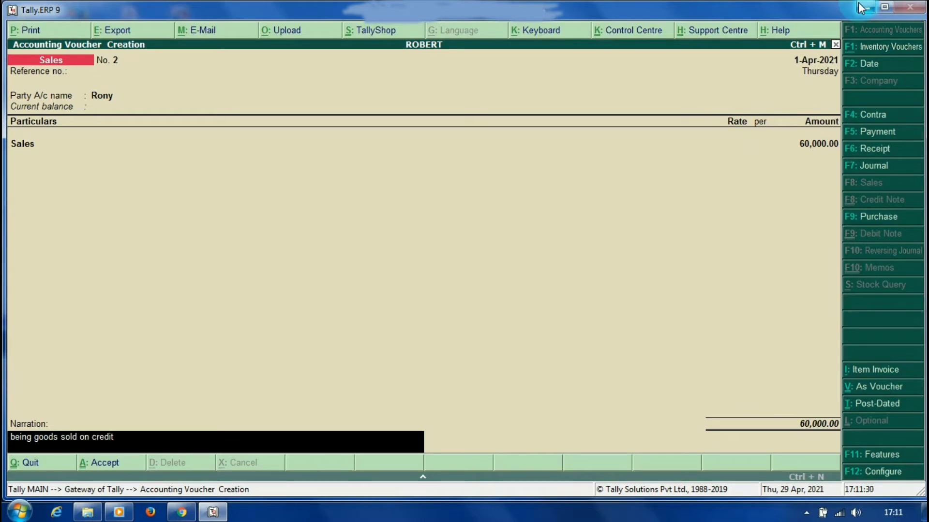
{"action": "key", "text": "Return"}
{"action": "key", "text": "Return"}
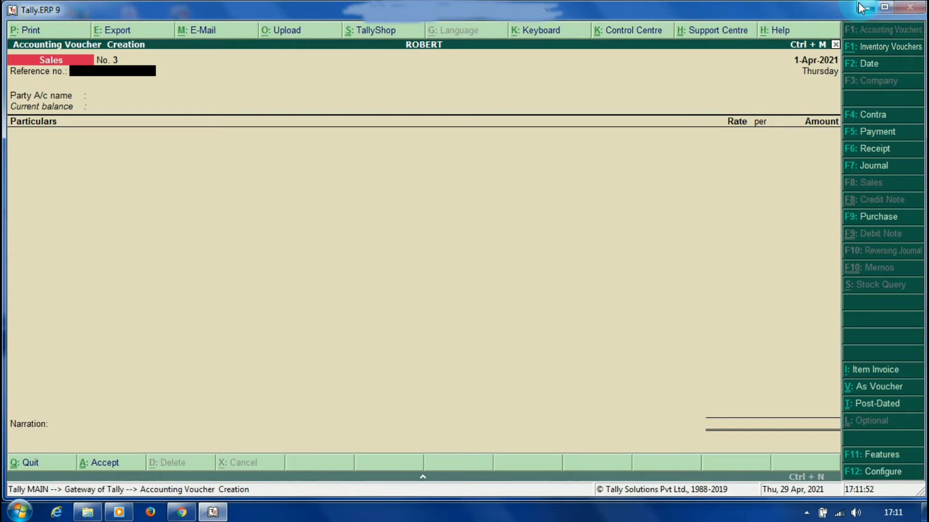
Start a contra voucher with Cash as the account and State Bank of India as the particulars ledger.
{"action": "key", "text": "F4"}
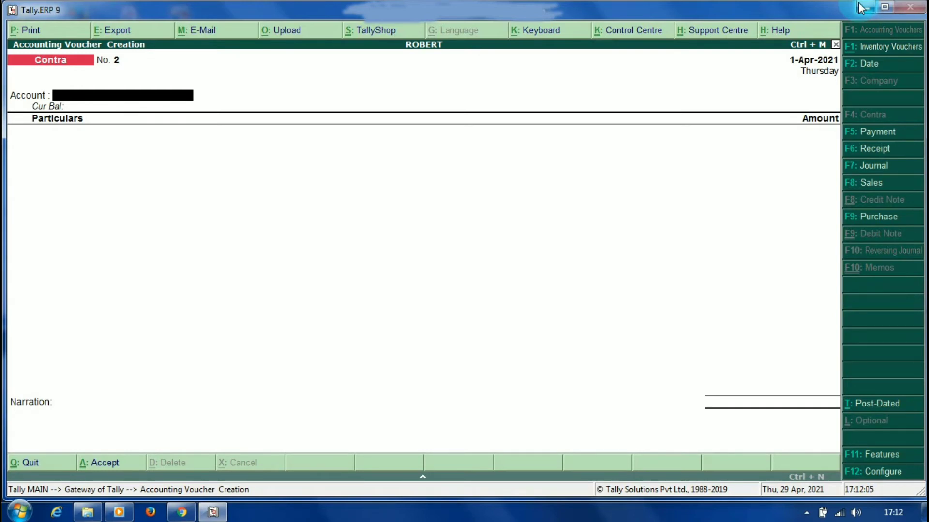
{"action": "type", "text": "C"}
{"action": "key", "text": "Return"}
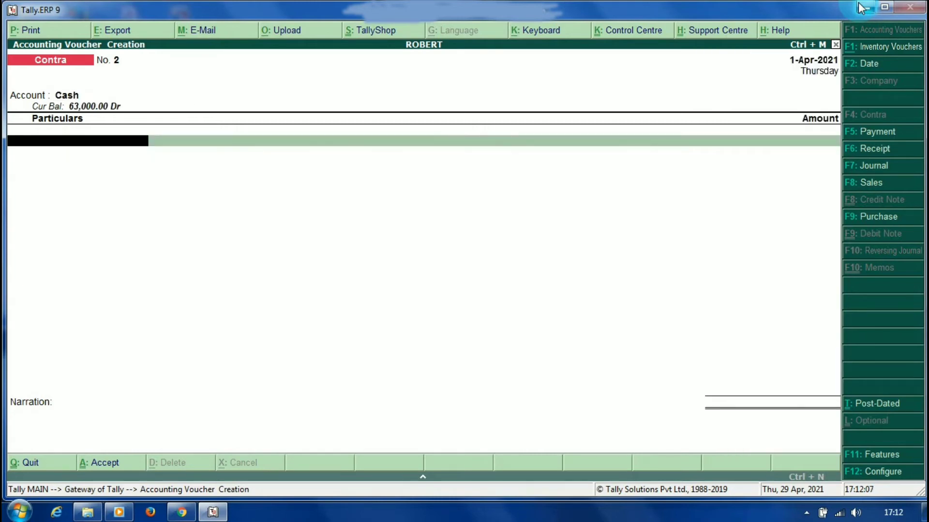
{"action": "type", "text": "State Bank of India"}
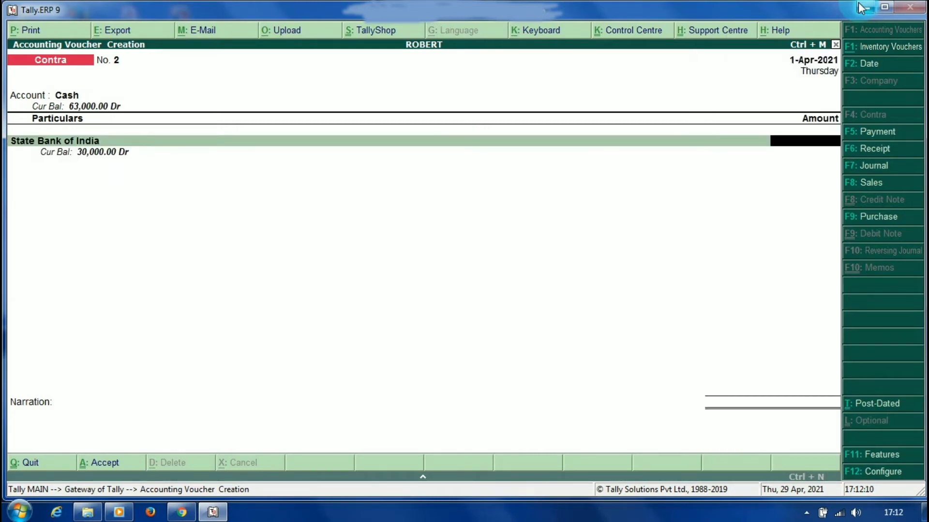
{"action": "key", "text": "Return"}
Set the State Bank of India amount in the contra voucher to 9,000 and end the entry list.
{"action": "type", "text": "9000"}
{"action": "key", "text": "Return"}
{"action": "key", "text": "ctrl+a"}
{"action": "key", "text": "Return"}
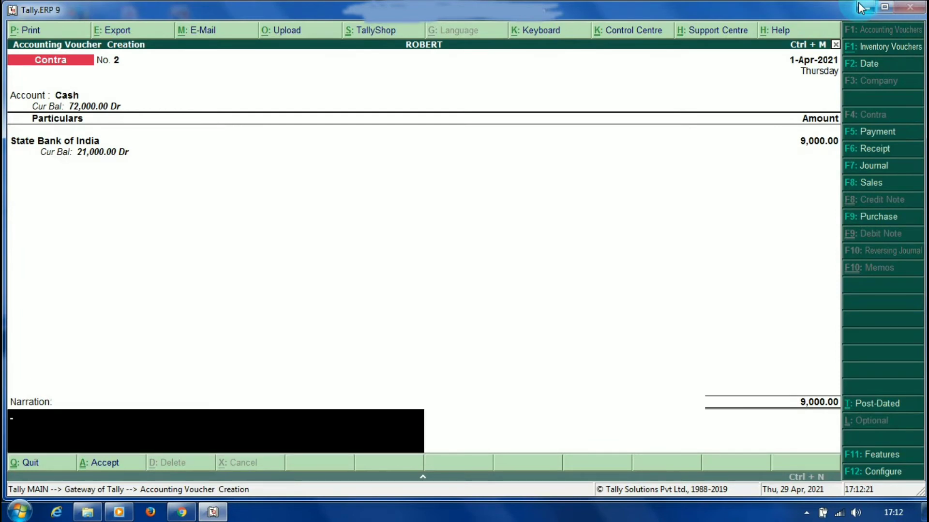
Enter the narration "Being cash withdrawn for office use" and save the contra voucher.
{"action": "type", "text": "Being cash withd"}
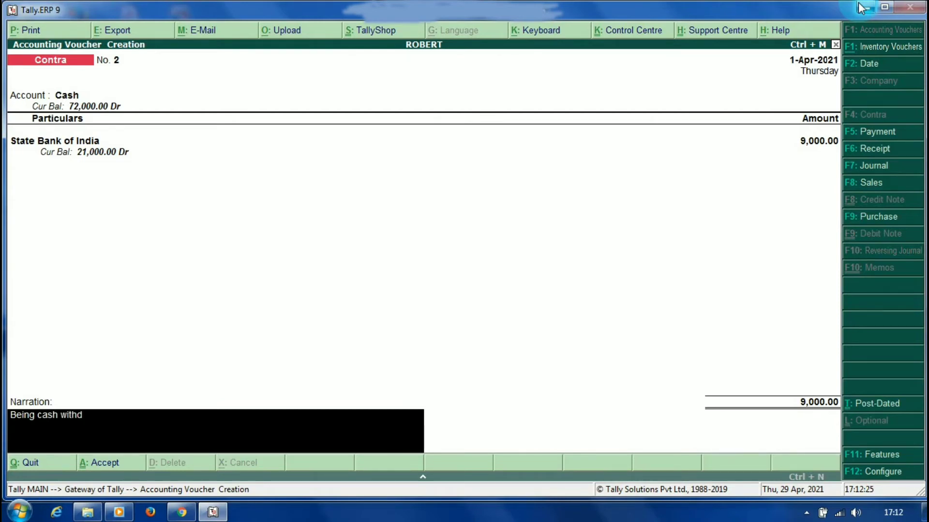
{"action": "type", "text": "rawn for office use"}
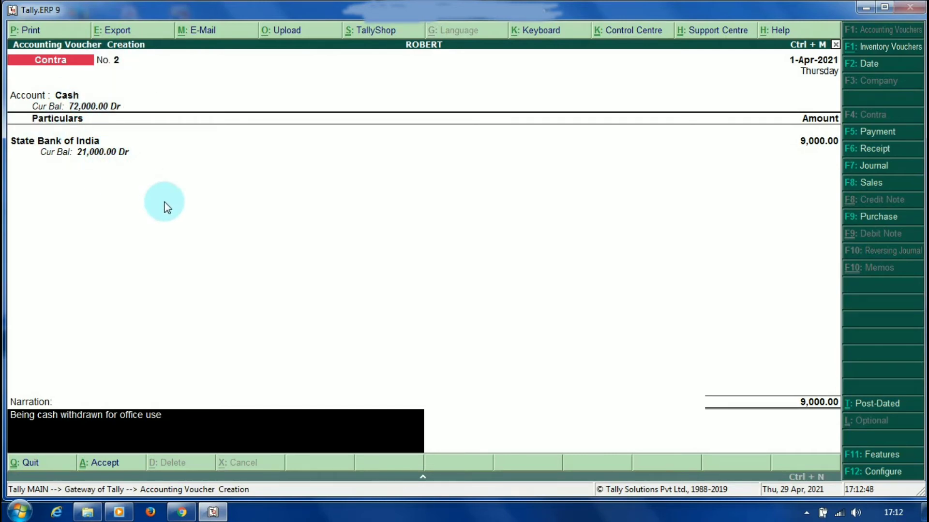
{"action": "key", "text": "Return"}
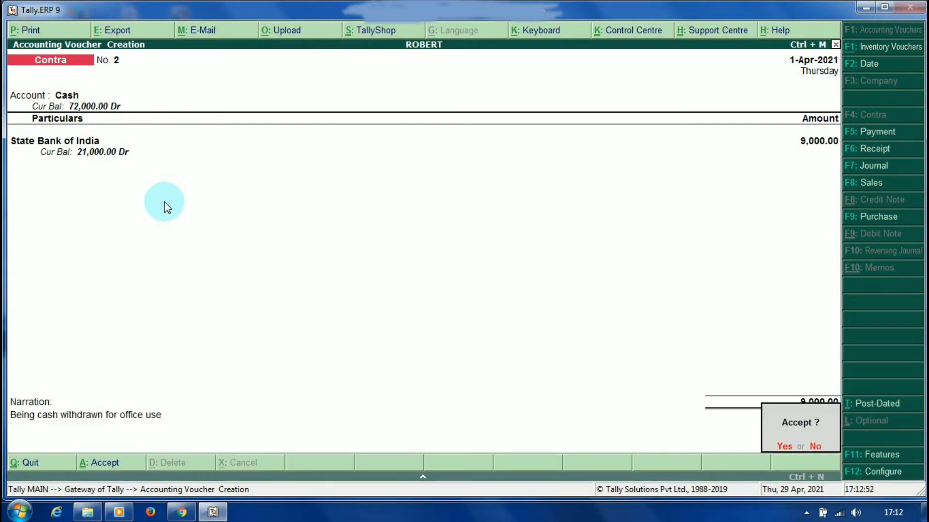
{"action": "key", "text": "Return"}
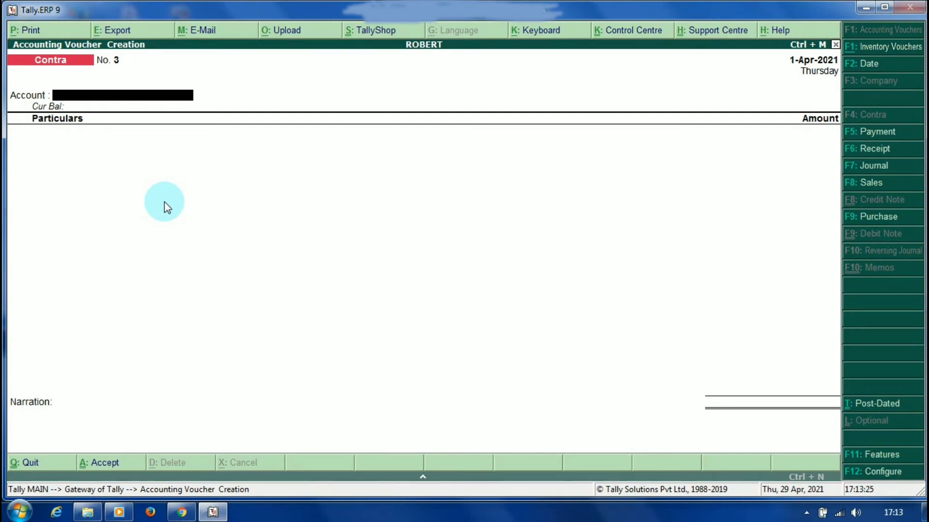
Start a payment voucher from State Bank of India and enter 10,000 against the creditor's ledger.
{"action": "key", "text": "F5"}
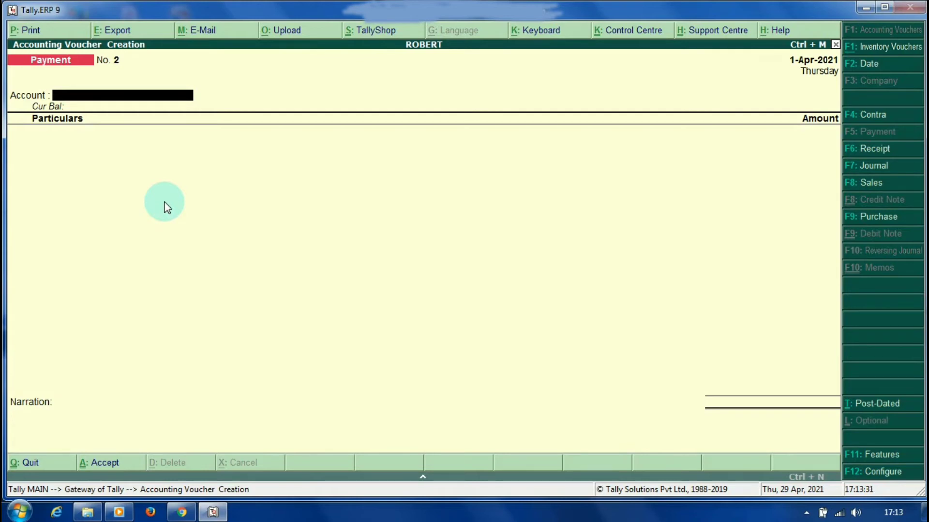
{"action": "type", "text": "Sta"}
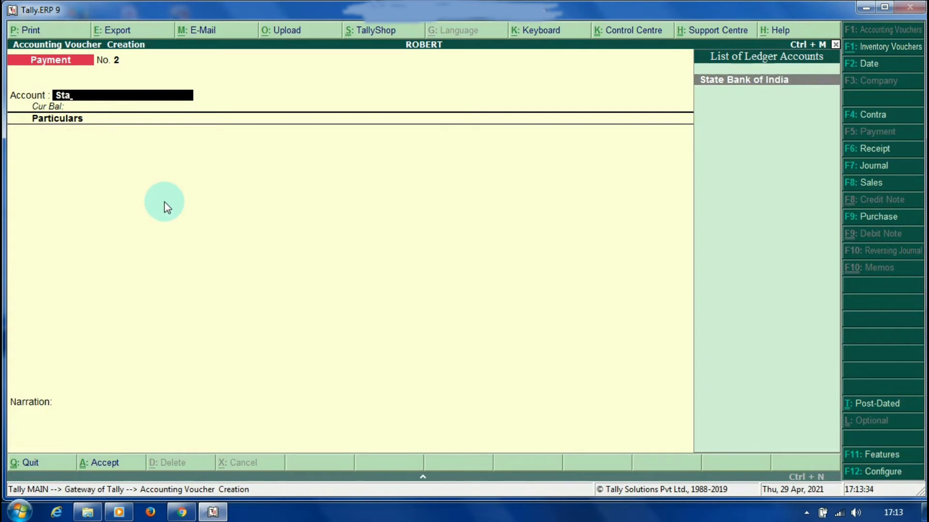
{"action": "key", "text": "Return"}
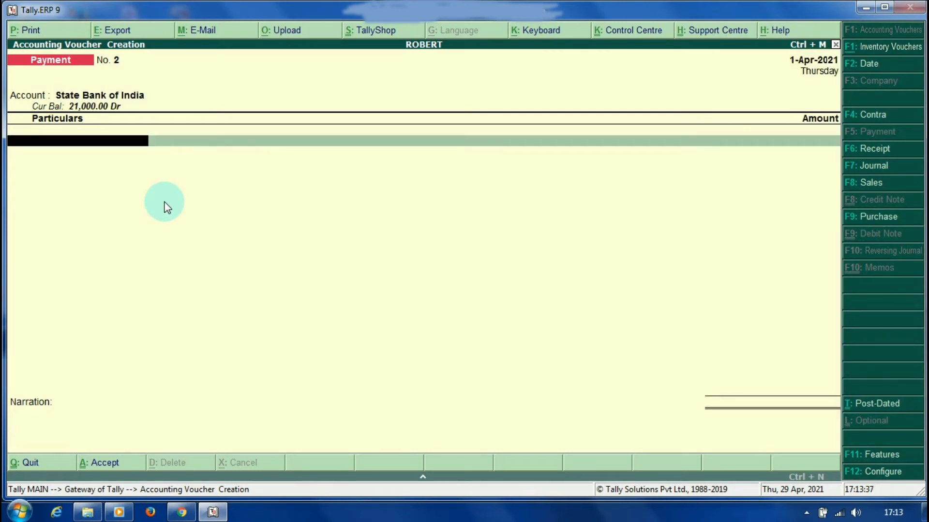
{"action": "type", "text": "Moh"}
{"action": "key", "text": "Return"}
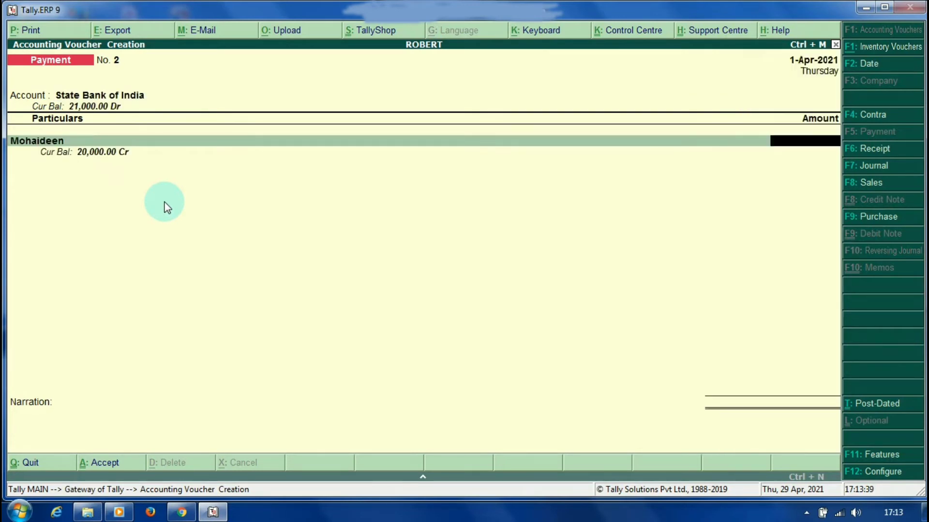
{"action": "type", "text": "10000"}
{"action": "key", "text": "Return"}
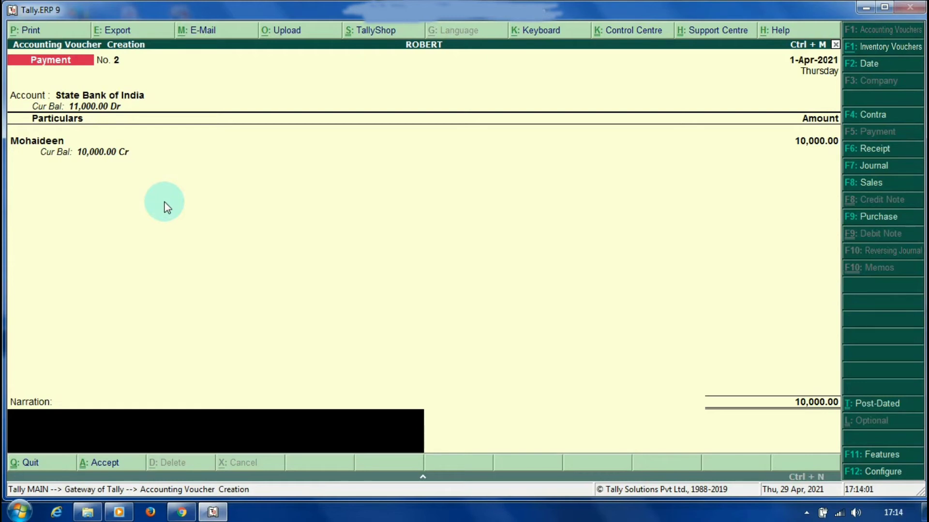
Enter a narration stating that payment was made to the creditor by cheque and save the payment voucher.
{"action": "type", "text": "Being payment mad"}
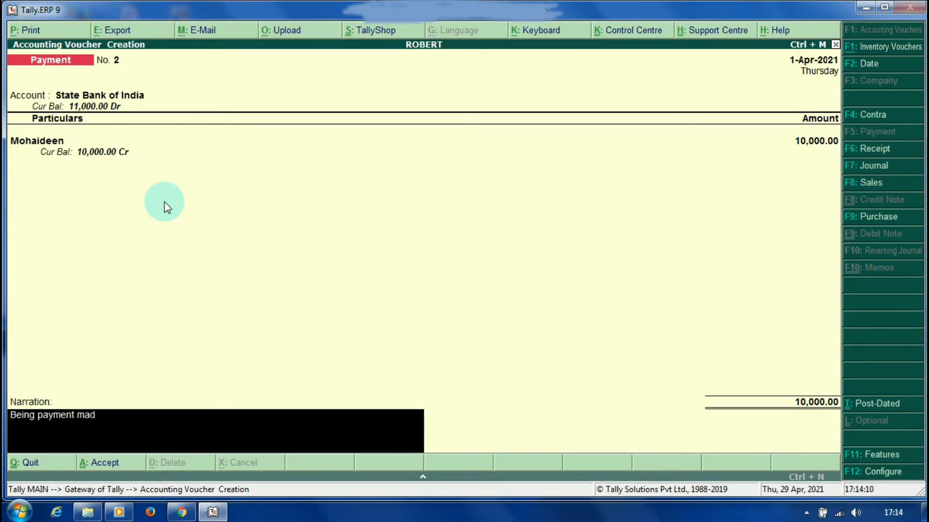
{"action": "type", "text": "e to mohaideen by"}
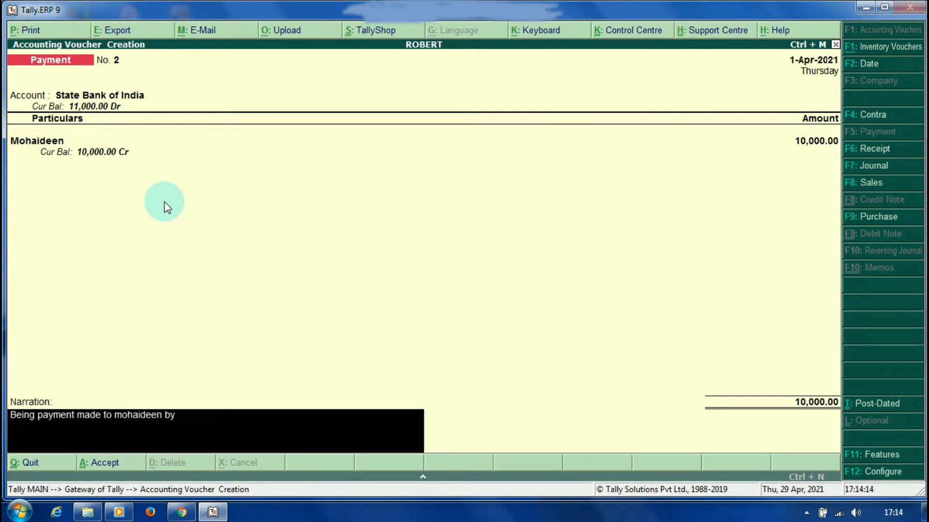
{"action": "type", "text": " cheque"}
{"action": "key", "text": "Return"}
{"action": "key", "text": "Return"}
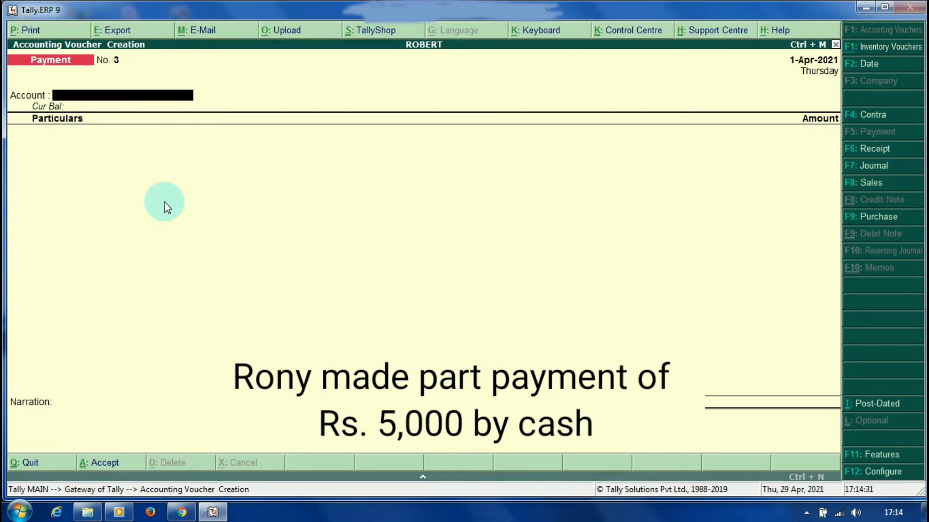
Start a receipt voucher with Cash as the account and enter 5,000 against the debtor's ledger, ending the entry list.
{"action": "key", "text": "F6"}
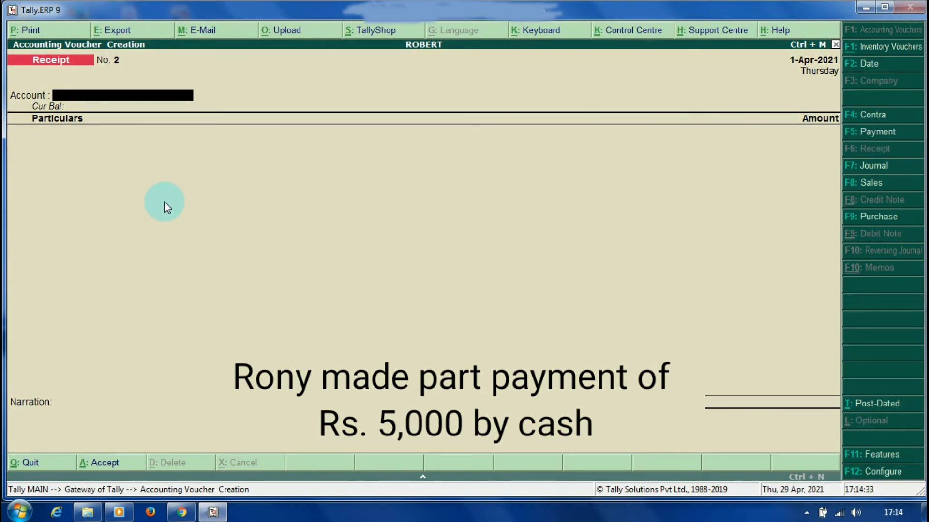
{"action": "type", "text": "Cash"}
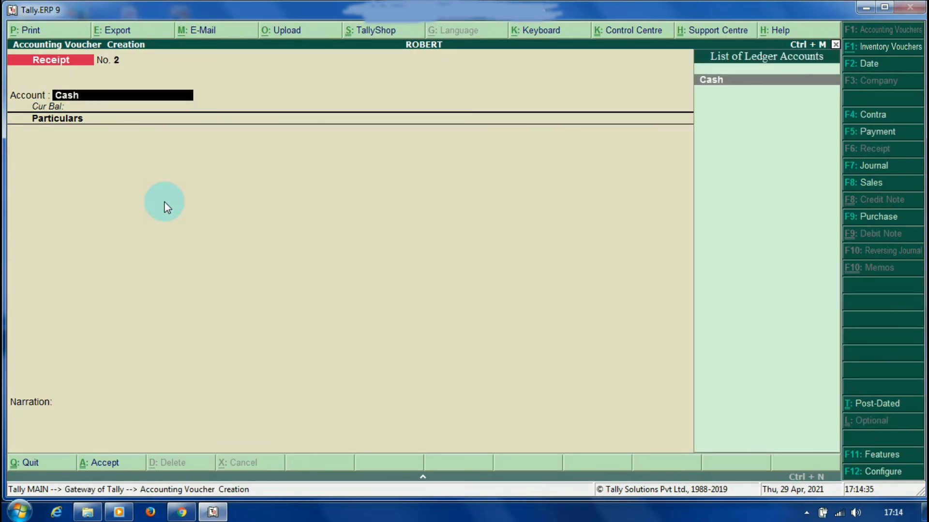
{"action": "key", "text": "Return"}
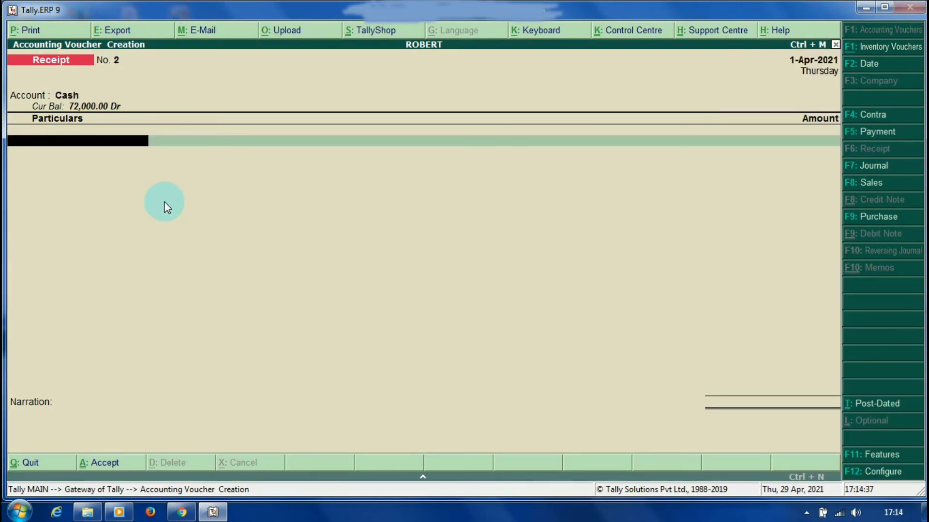
{"action": "type", "text": "Rony"}
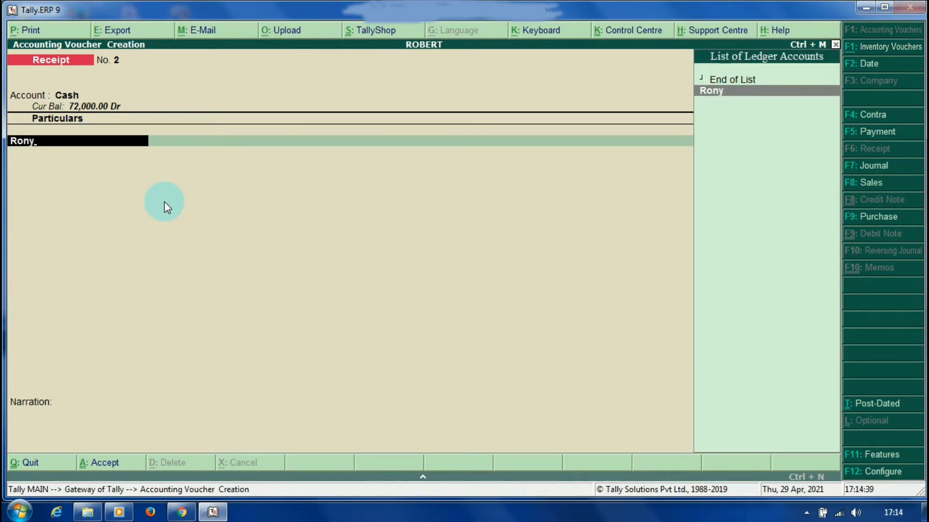
{"action": "key", "text": "Return"}
{"action": "type", "text": "5"}
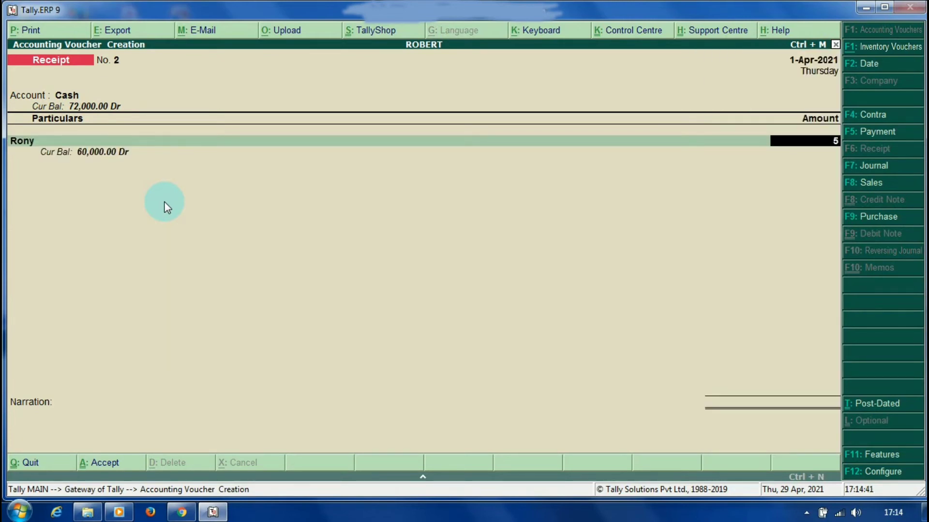
{"action": "type", "text": ",000"}
{"action": "key", "text": "Return"}
{"action": "key", "text": "Return"}
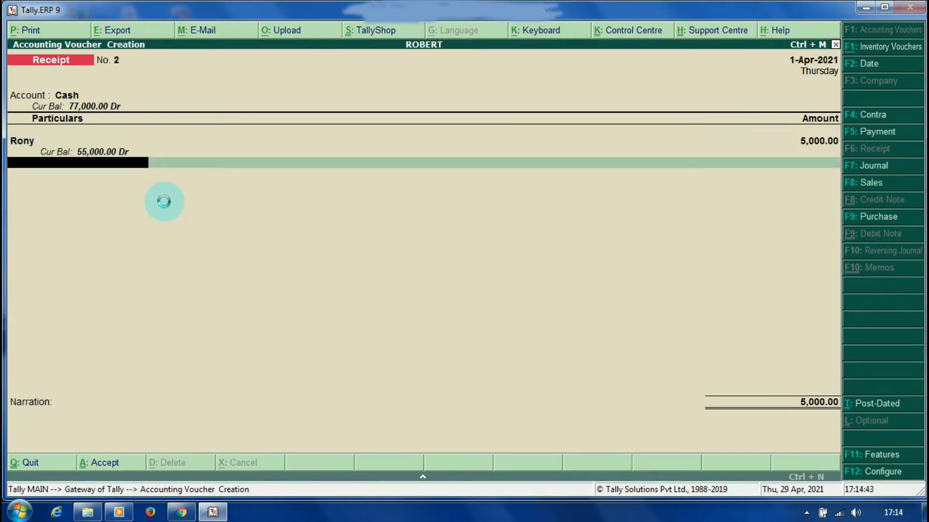
Enter a narration stating that cash was received from the debtor and save the receipt voucher.
{"action": "type", "text": "Bei"}
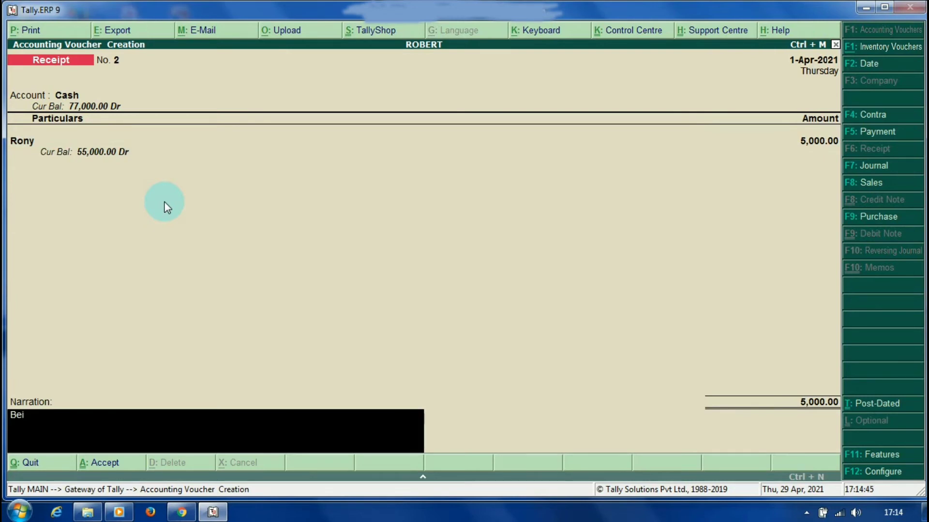
{"action": "type", "text": "ng cash received fr"}
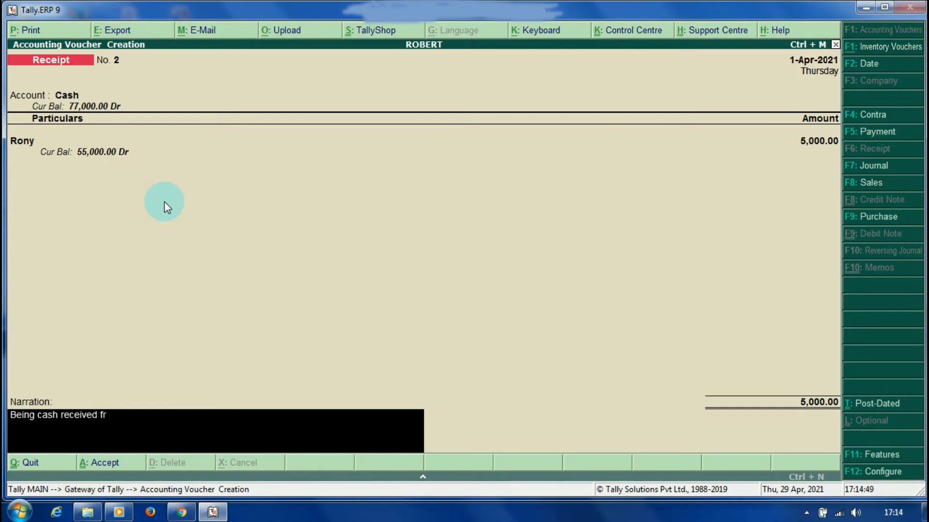
{"action": "type", "text": "om rony"}
{"action": "key", "text": "Return"}
{"action": "key", "text": "Return"}
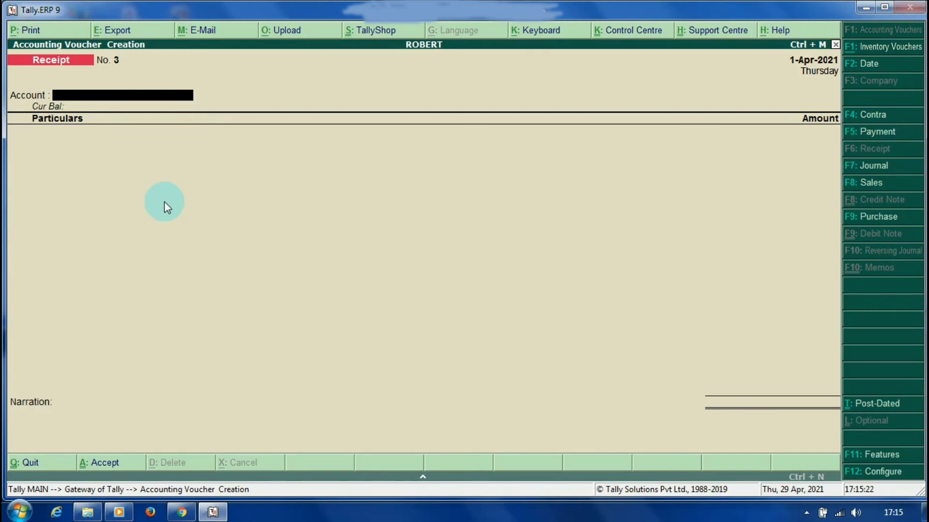
Start a payment voucher with State Bank of India as the account.
{"action": "key", "text": "F5"}
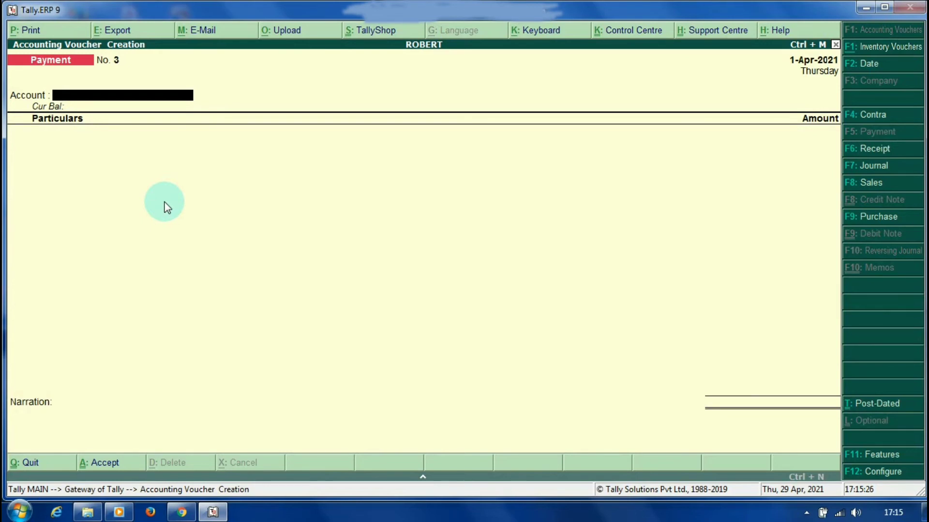
{"action": "type", "text": "st"}
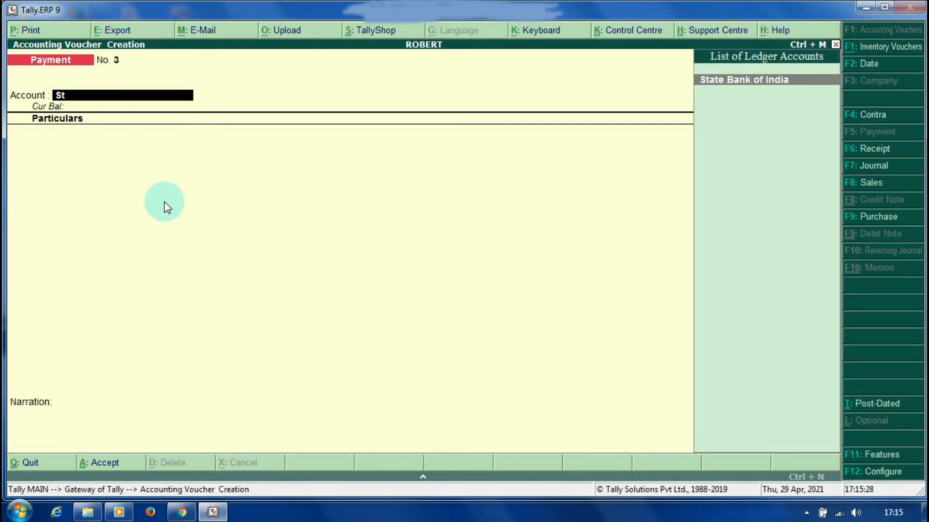
{"action": "key", "text": "Return"}
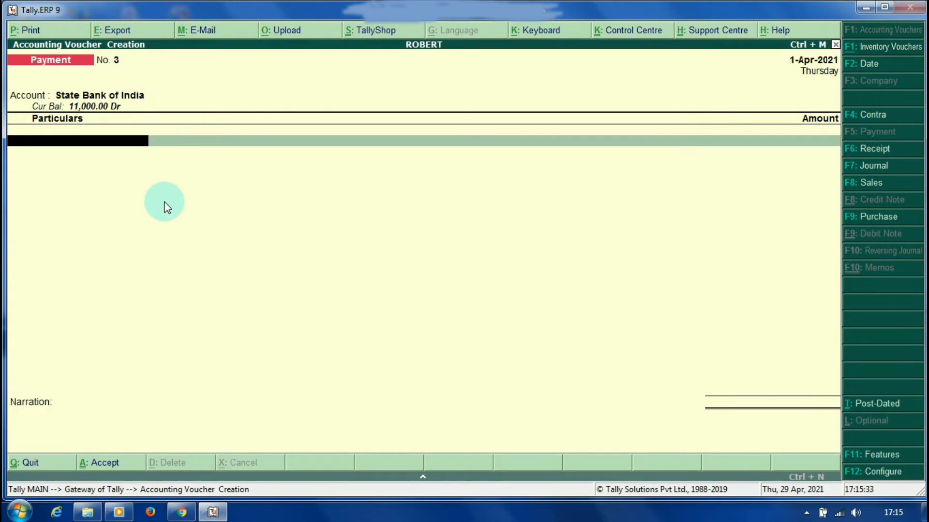
Create a Salaries ledger under Indirect Expenses for the payment voucher's particulars, keeping the remaining default settings.
{"action": "key", "text": "alt+c"}
{"action": "type", "text": "Sala"}
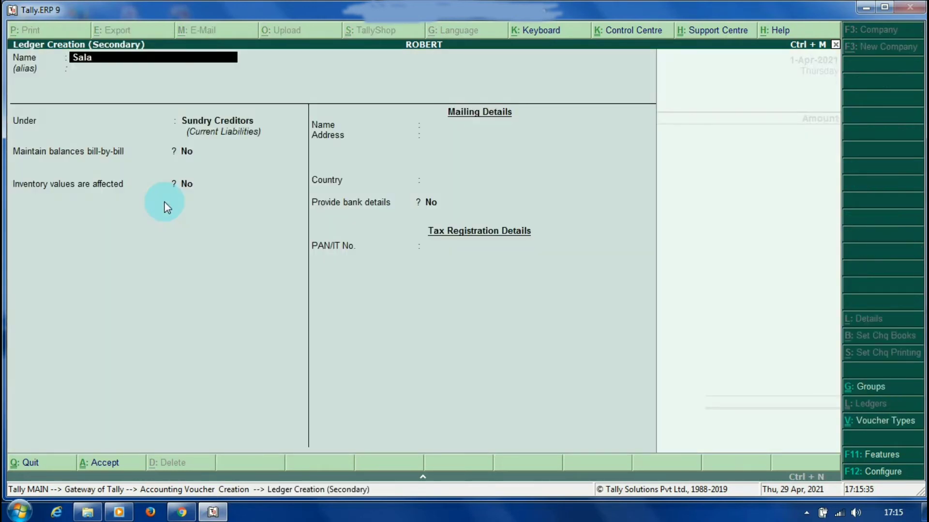
{"action": "type", "text": "ries"}
{"action": "key", "text": "Return"}
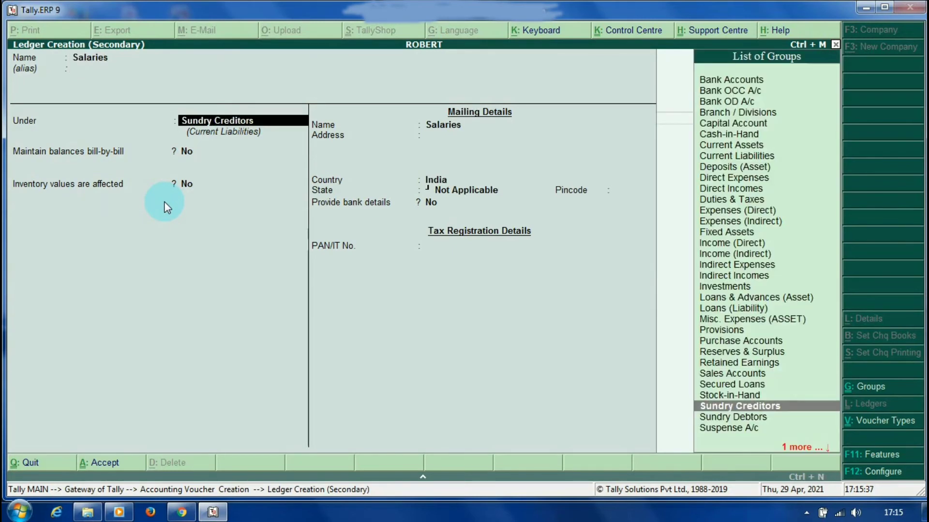
{"action": "type", "text": "Indire"}
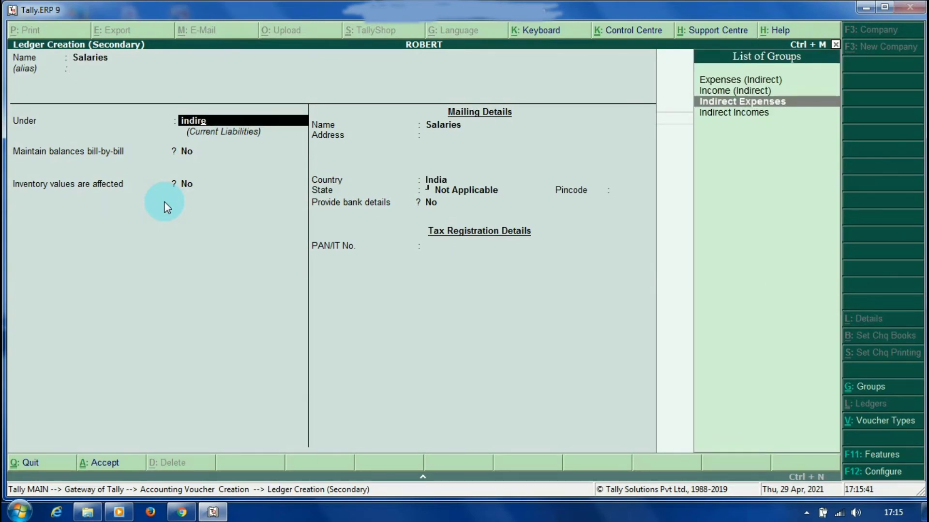
{"action": "key", "text": "Return"}
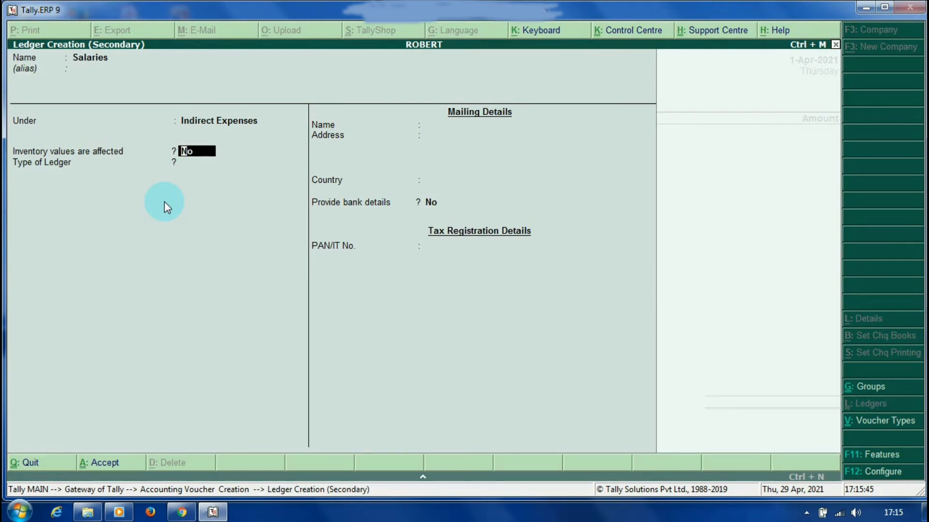
{"action": "key", "text": "Return"}
{"action": "key", "text": "Return"}
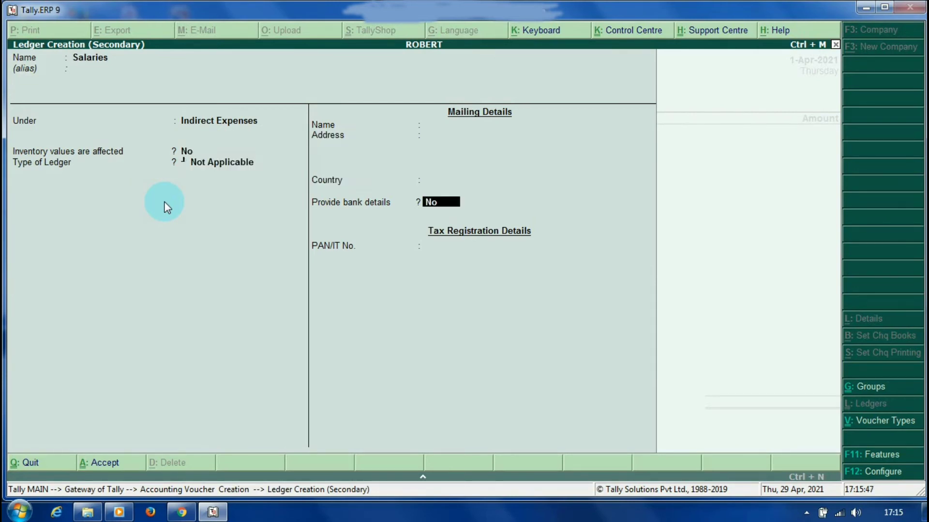
{"action": "key", "text": "Return"}
{"action": "key", "text": "Return"}
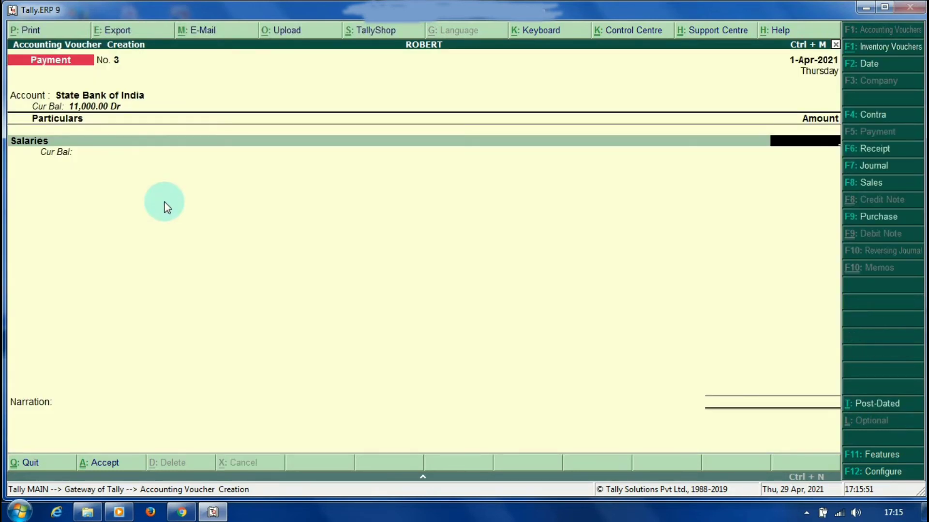
Set the Salaries amount in the payment voucher to 6,000 and end the entry list.
{"action": "type", "text": "6000"}
{"action": "key", "text": "Return"}
{"action": "key", "text": "Return"}
Enter the narration "being salaries paid through ECS" and save the payment voucher.
{"action": "type", "text": "b"}
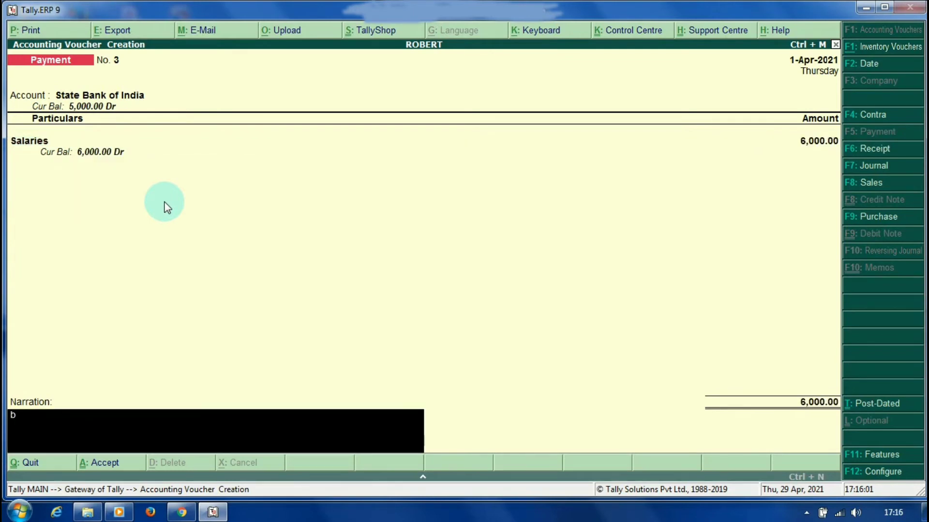
{"action": "type", "text": "eing salries"}
{"action": "key", "text": "BackSpace"}
{"action": "key", "text": "BackSpace"}
{"action": "key", "text": "BackSpace"}
{"action": "key", "text": "BackSpace"}
{"action": "type", "text": "aries paid"}
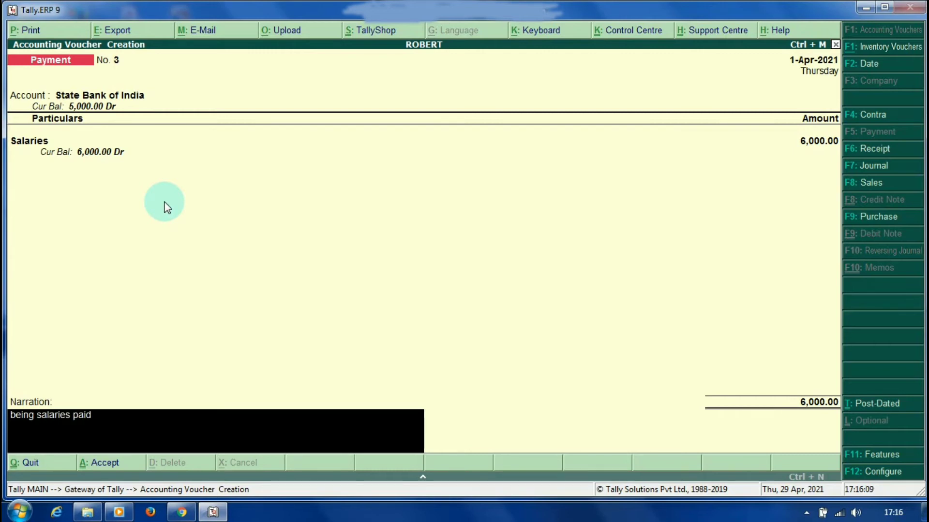
{"action": "type", "text": " through ECS"}
{"action": "key", "text": "Return"}
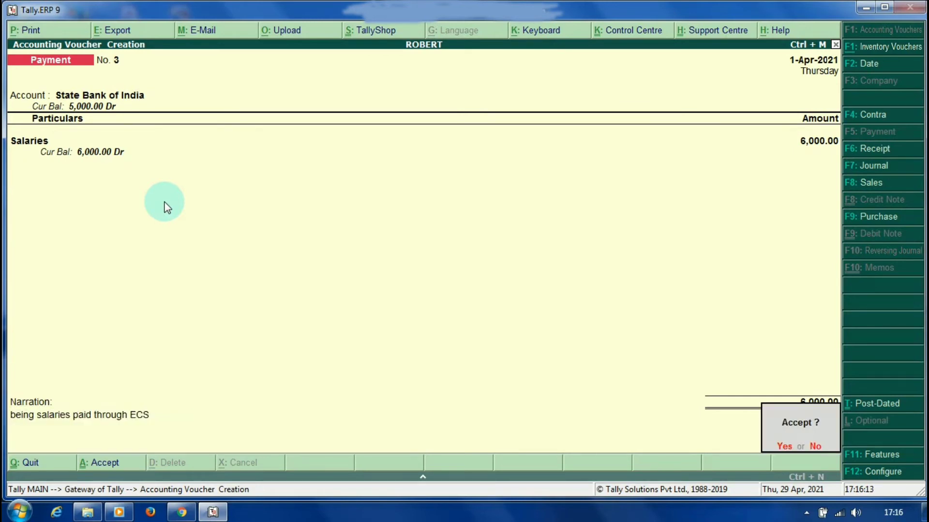
{"action": "key", "text": "Return"}
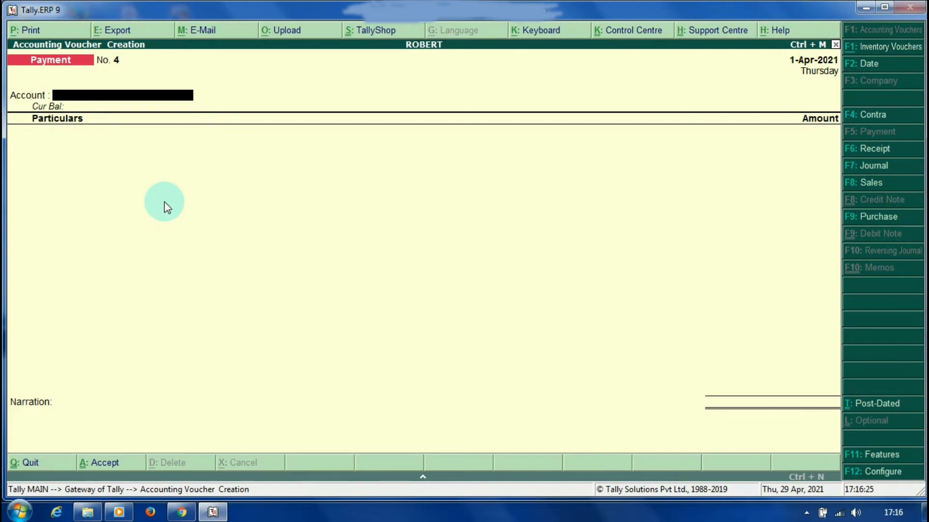
Set Cash as the account of the new payment voucher.
{"action": "type", "text": "a"}
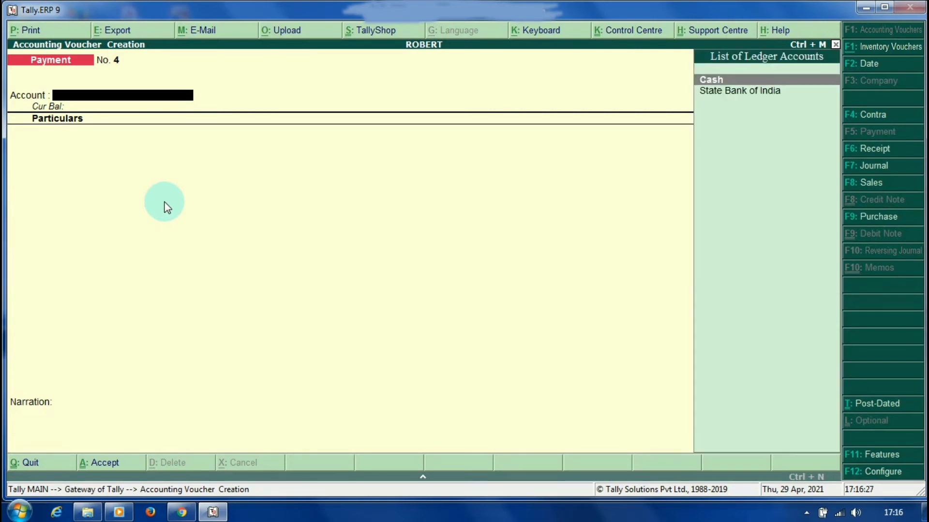
{"action": "key", "text": "BackSpace"}
{"action": "type", "text": "cash"}
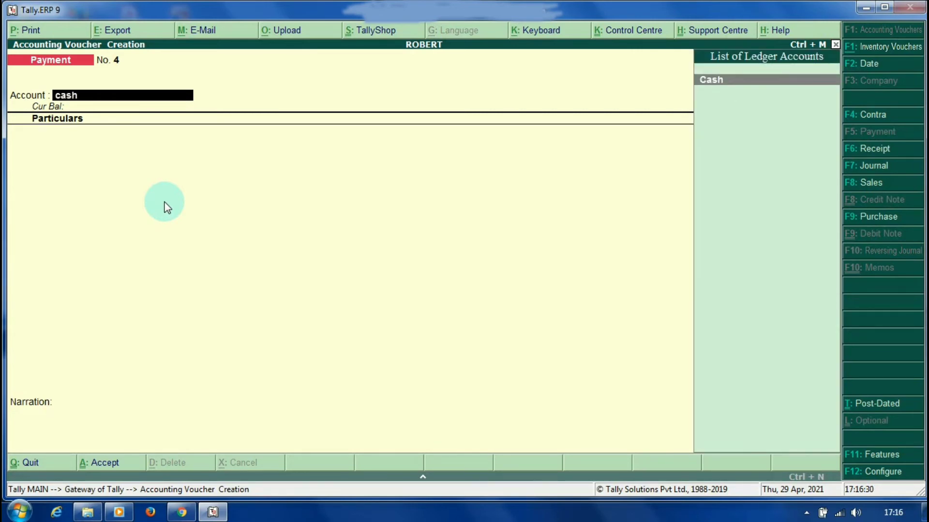
{"action": "key", "text": "Return"}
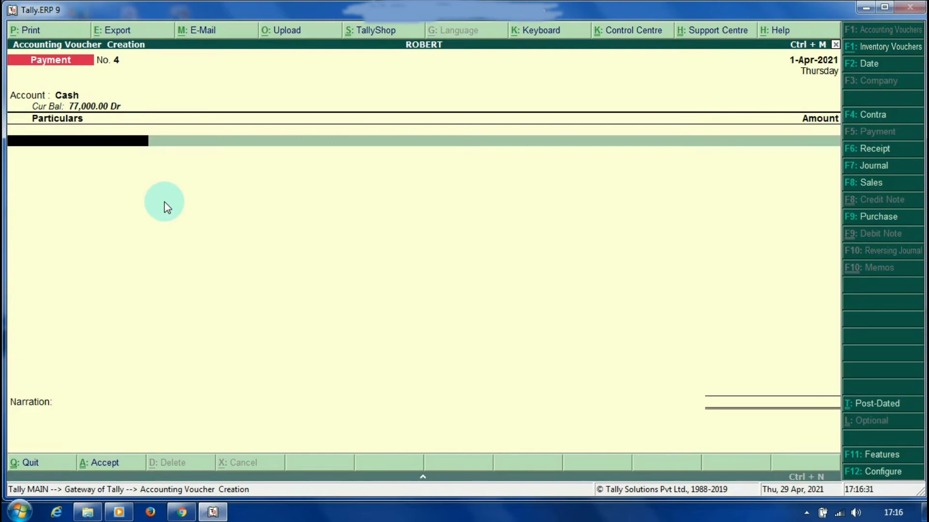
Create a Wages ledger under Direct Expenses for the payment voucher's particulars, keeping the remaining default settings.
{"action": "key", "text": "alt+c"}
{"action": "type", "text": "Wa"}
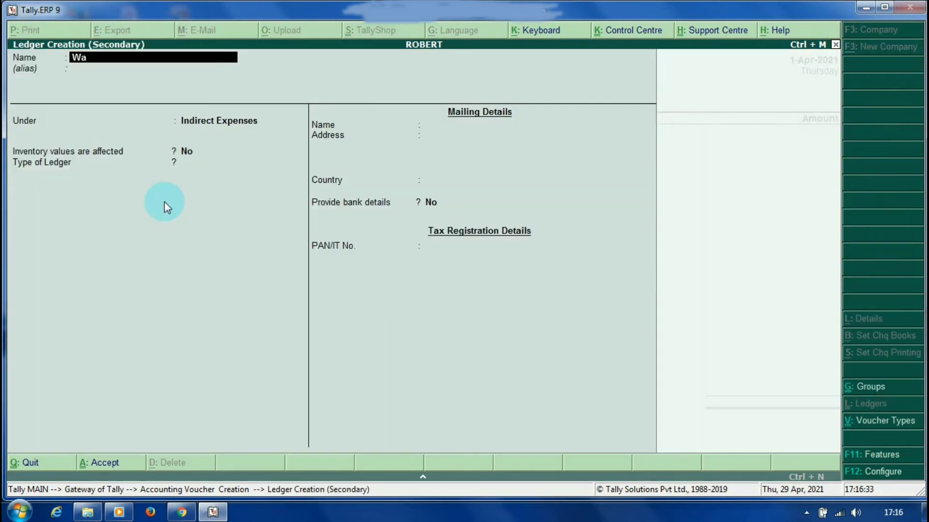
{"action": "type", "text": "ges"}
{"action": "key", "text": "Return"}
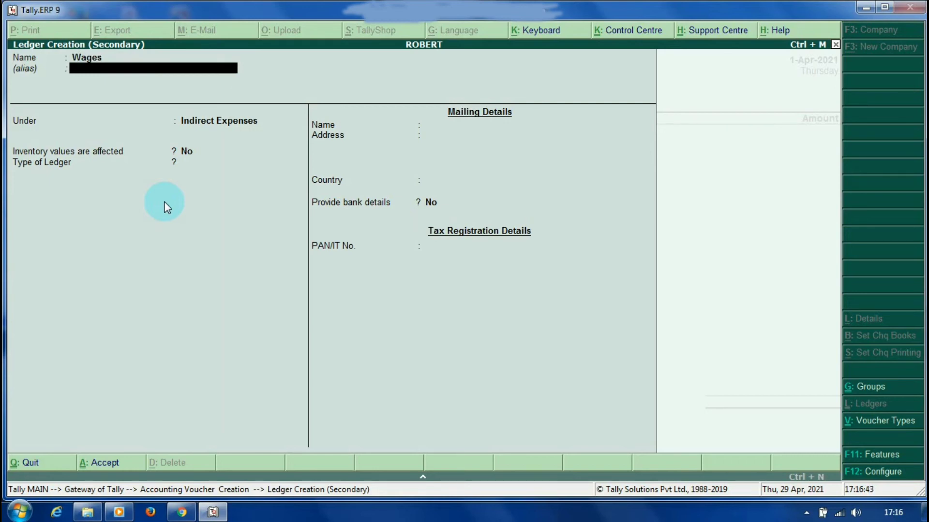
{"action": "key", "text": "Return"}
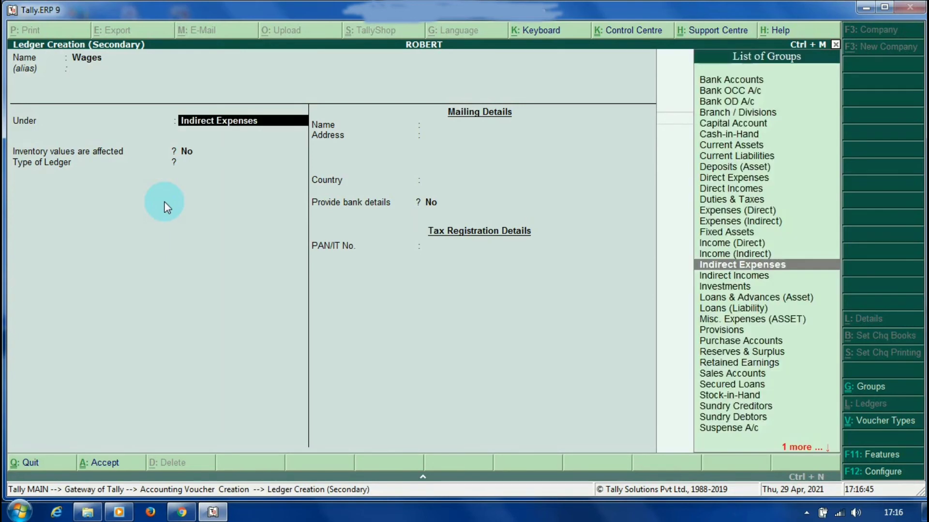
{"action": "type", "text": "Direct"}
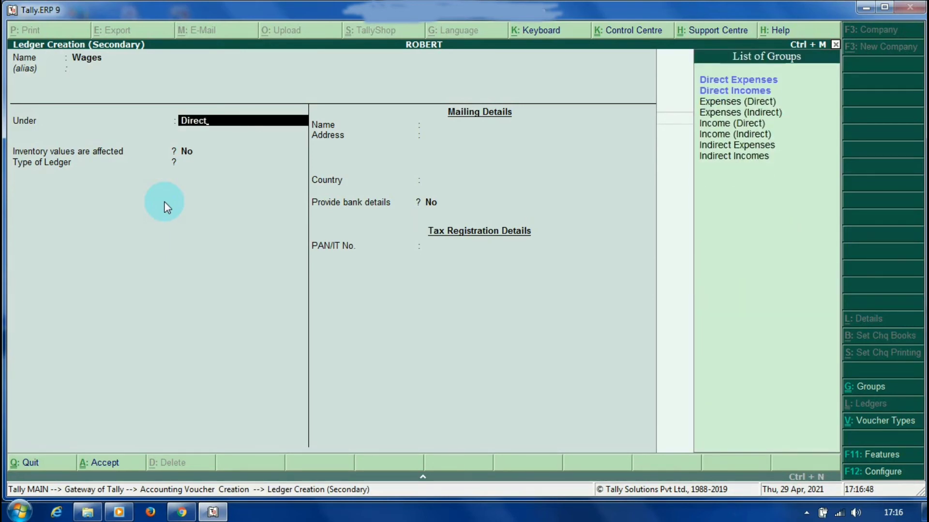
{"action": "key", "text": "Return"}
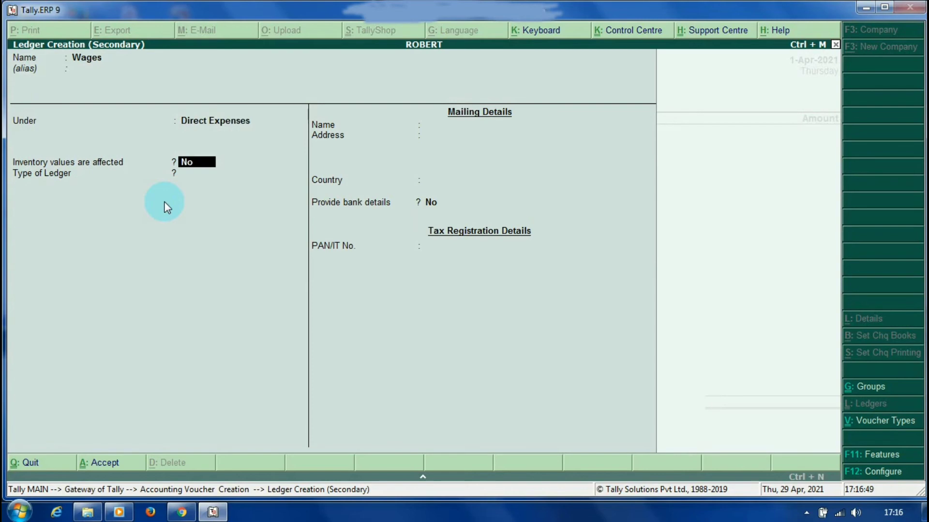
{"action": "key", "text": "Return"}
{"action": "key", "text": "Return"}
{"action": "key", "text": "Return"}
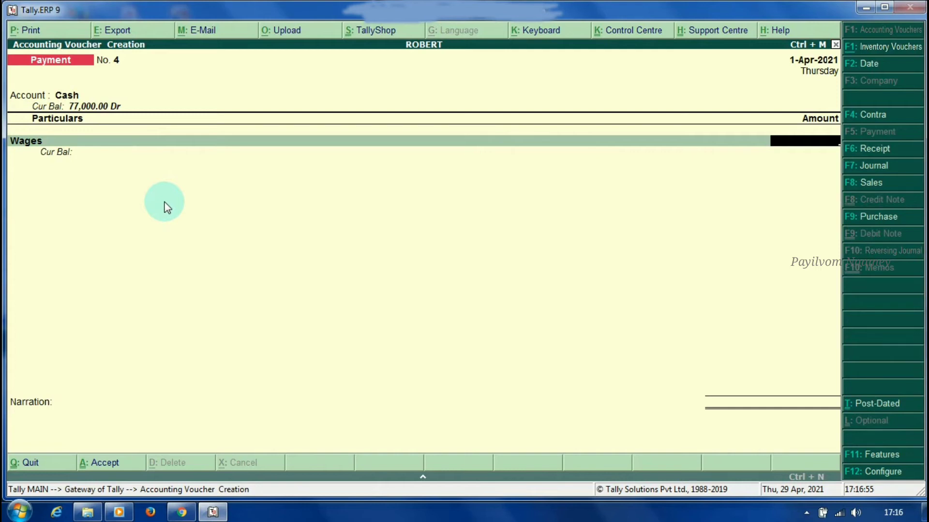
Set the Wages amount in the payment voucher to 3,000 and end the entry list.
{"action": "type", "text": "3000"}
{"action": "key", "text": "Return"}
{"action": "key", "text": "Return"}
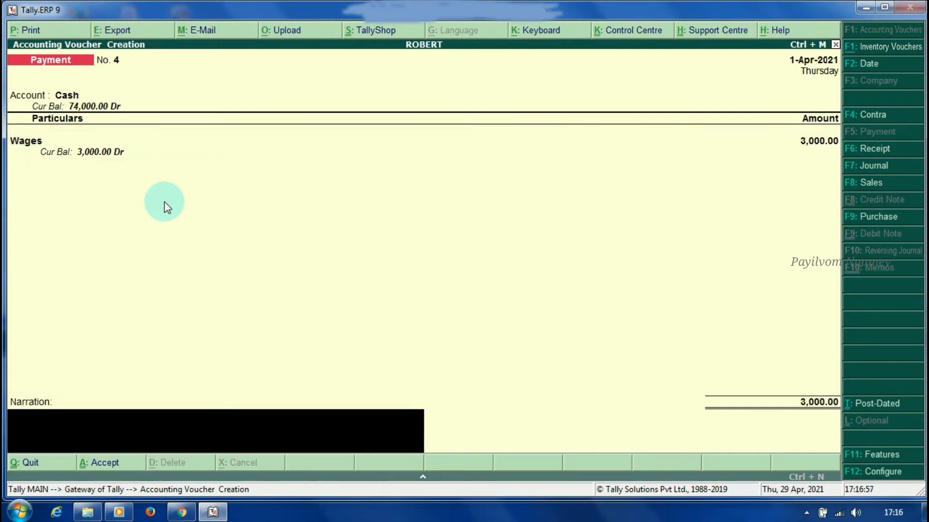
Enter the narration "being wages paid" and save the payment voucher.
{"action": "key", "text": "Return"}
{"action": "key", "text": "Escape"}
{"action": "type", "text": "being wages paid"}
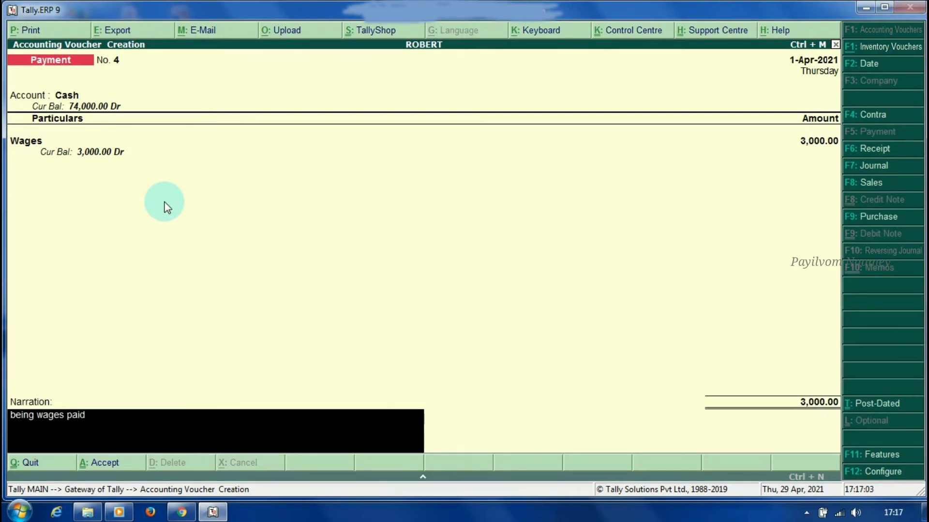
{"action": "key", "text": "Return"}
{"action": "key", "text": "Return"}
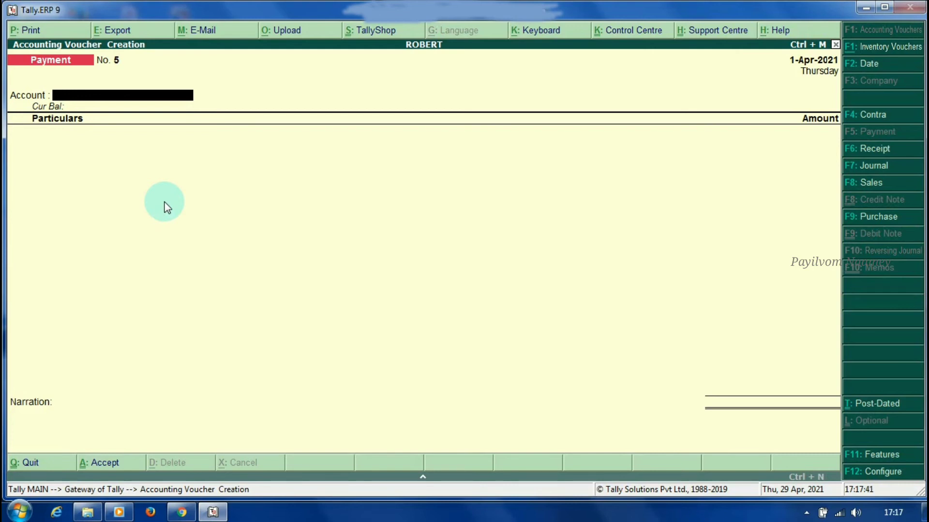
Start a journal voucher and create a Pandian Ltd ledger under Sundry Creditors from it, keeping the remaining default settings.
{"action": "key", "text": "F7"}
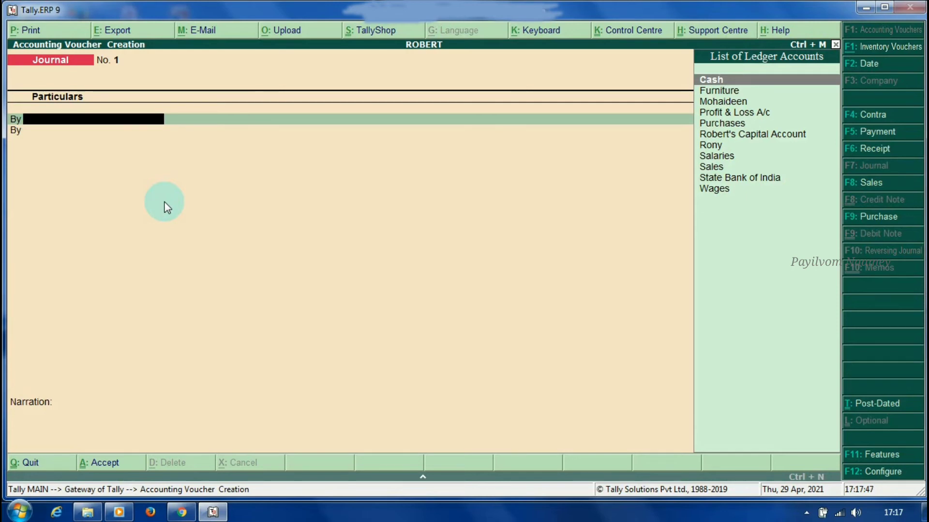
{"action": "key", "text": "alt+c"}
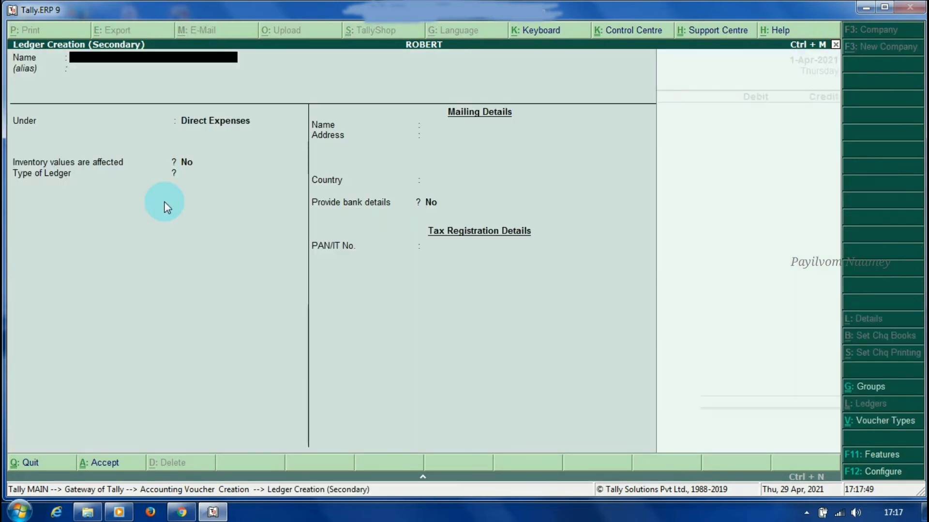
{"action": "type", "text": "Pandian Ltd"}
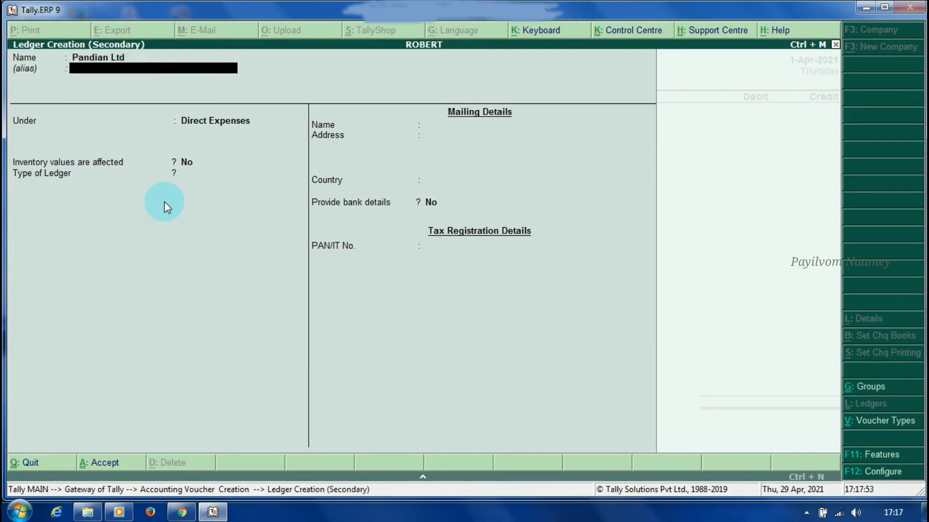
{"action": "key", "text": "Return"}
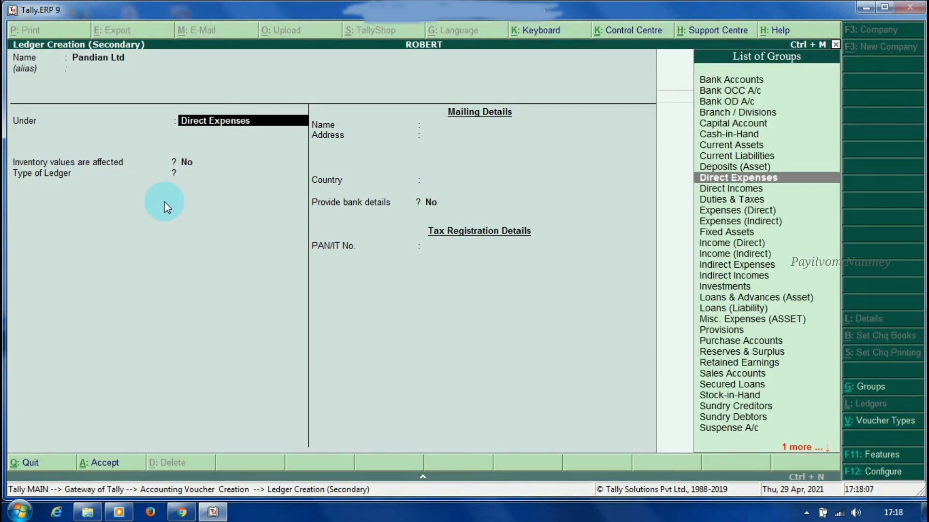
{"action": "type", "text": "Cred"}
{"action": "key", "text": "Return"}
{"action": "key", "text": "Return"}
{"action": "key", "text": "Return"}
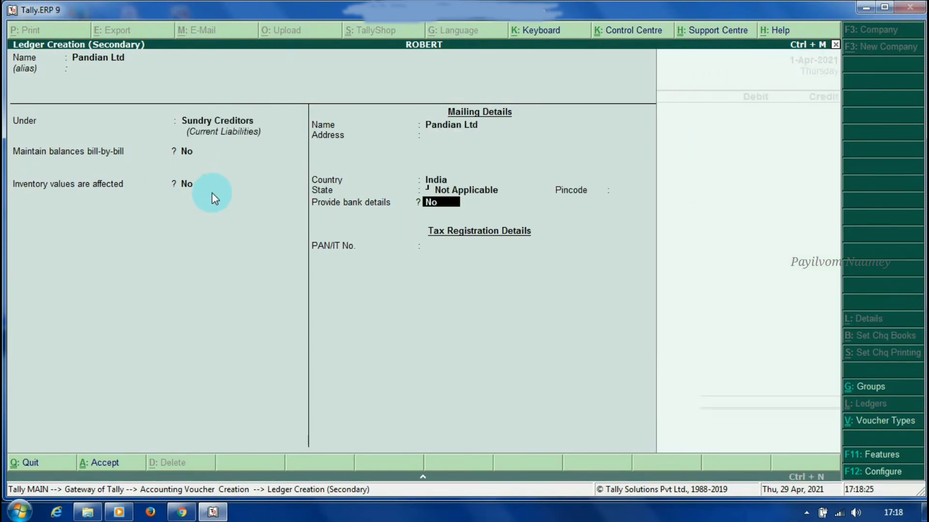
{"action": "key", "text": "Return"}
{"action": "key", "text": "Return"}
{"action": "key", "text": "Return"}
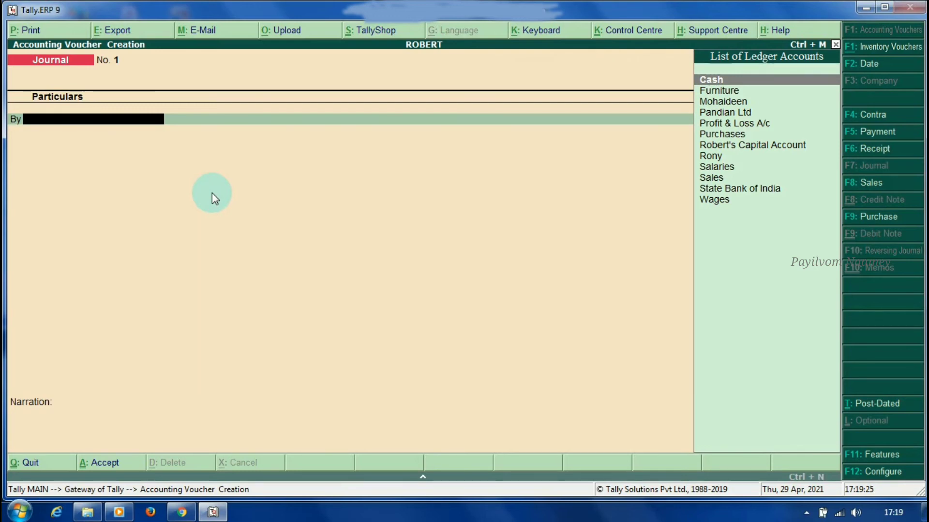
Create a Stationeries ledger under Indirect Expenses for the journal voucher's debit line, keeping the remaining default settings.
{"action": "key", "text": "alt+c"}
{"action": "type", "text": "St"}
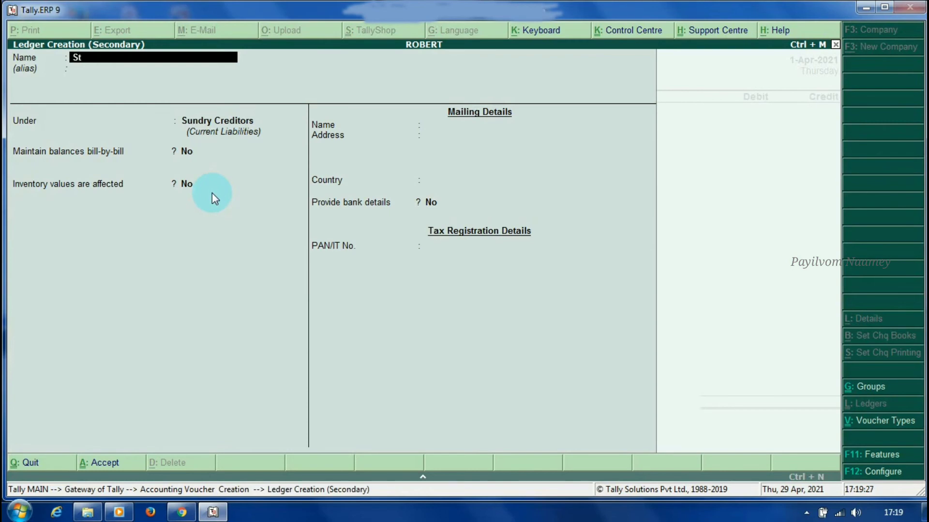
{"action": "type", "text": "ationeries"}
{"action": "key", "text": "Return"}
{"action": "type", "text": "Indirec"}
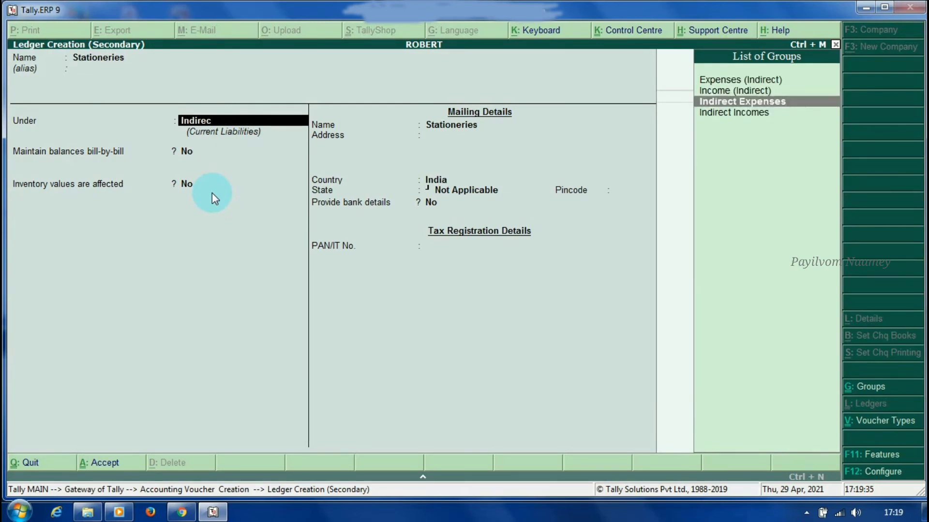
{"action": "key", "text": "Return"}
{"action": "key", "text": "Return"}
{"action": "key", "text": "Return"}
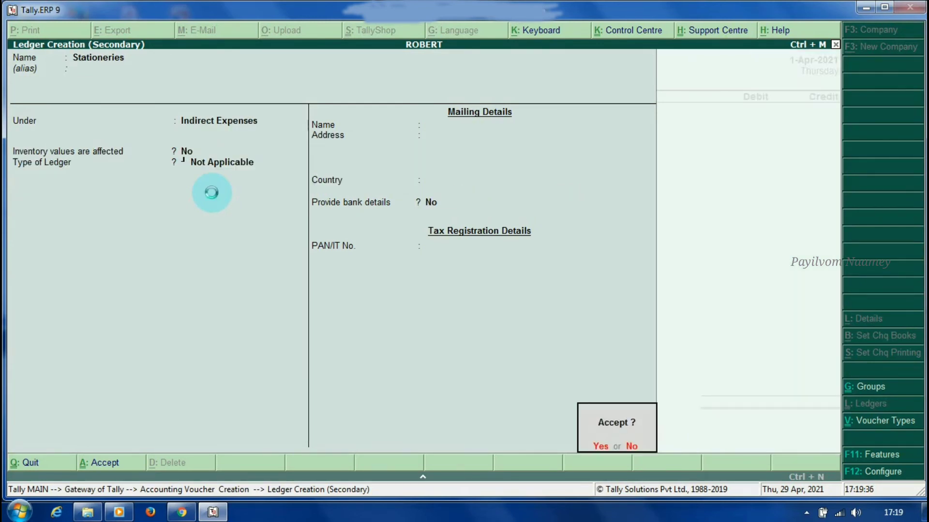
{"action": "key", "text": "Return"}
Debit Stationeries with 4,000 and credit Pandian Ltd with 4,000 in the journal voucher.
{"action": "type", "text": "4,000"}
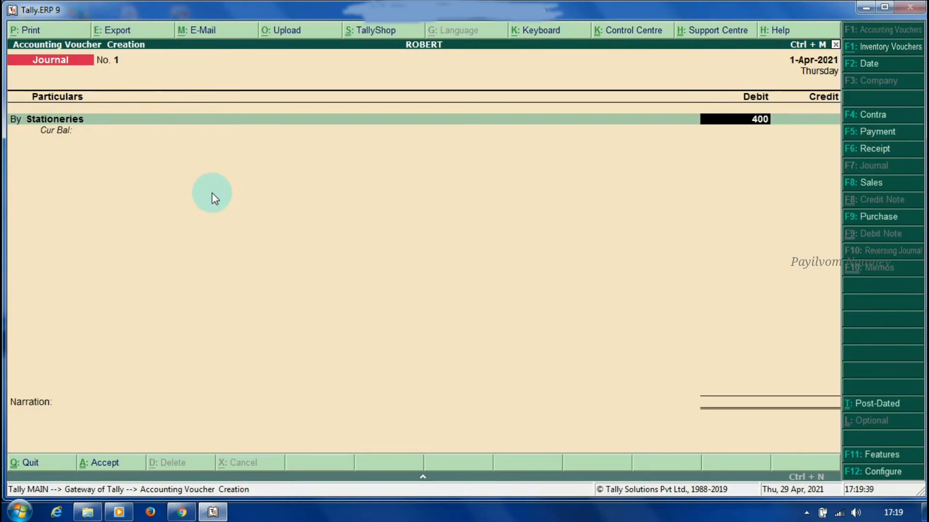
{"action": "key", "text": "Return"}
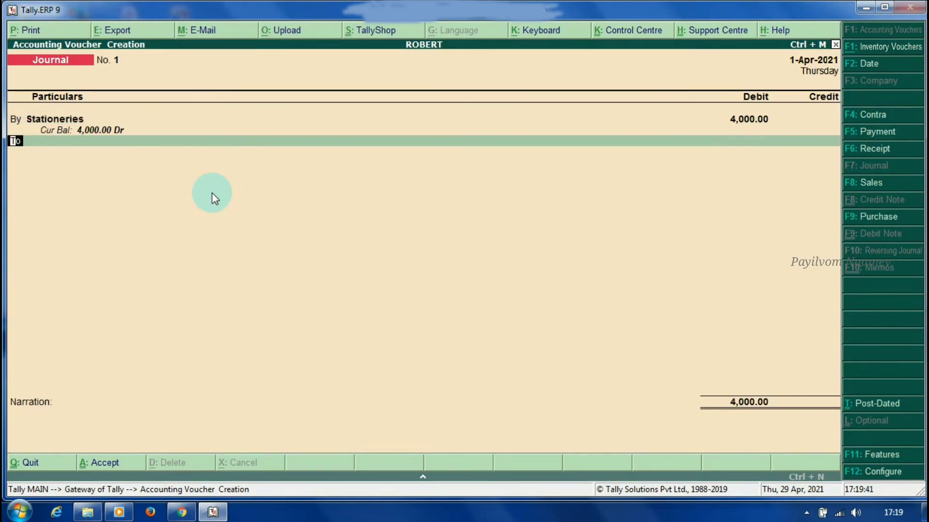
{"action": "key", "text": "Return"}
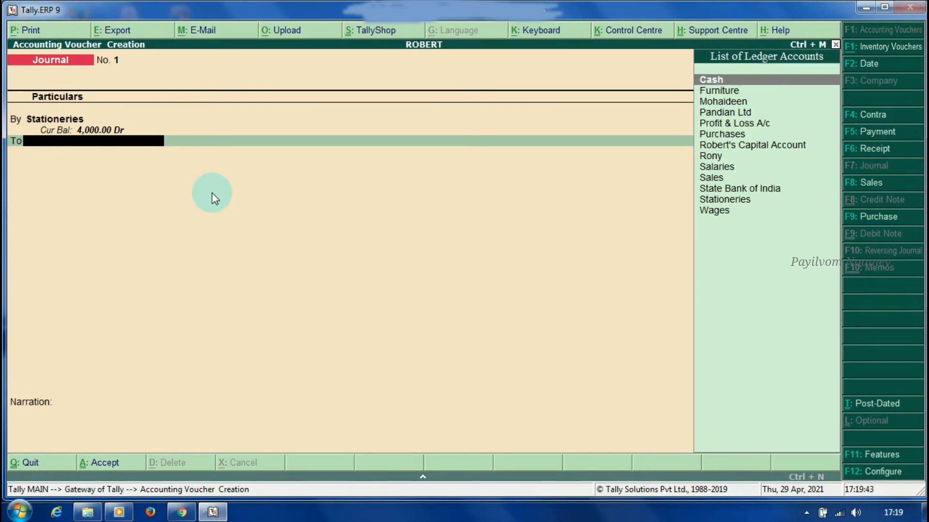
{"action": "key", "text": "Down"}
{"action": "key", "text": "Down"}
{"action": "key", "text": "Down"}
{"action": "key", "text": "Return"}
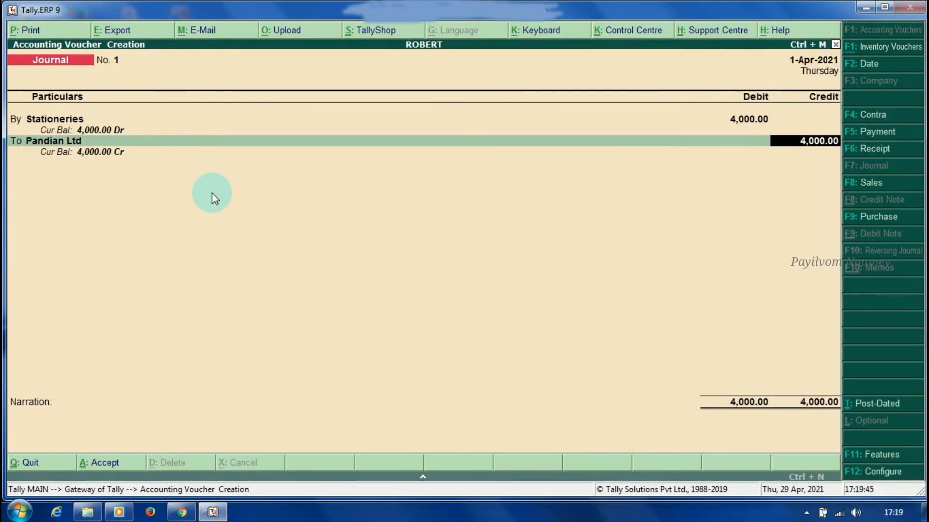
{"action": "key", "text": "Return"}
Enter the narration "Being stationery purcahsed for credit" and save the journal voucher.
{"action": "type", "text": "Bewing"}
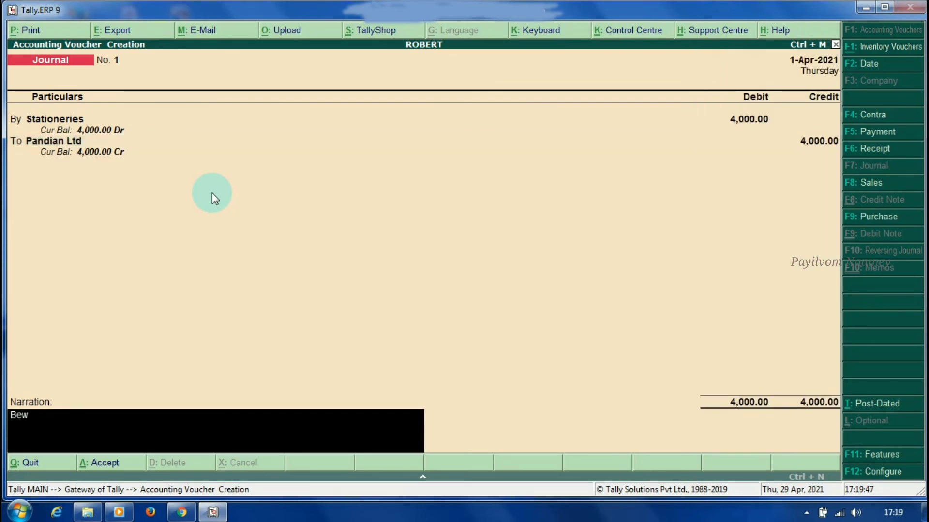
{"action": "key", "text": "BackSpace"}
{"action": "key", "text": "BackSpace"}
{"action": "key", "text": "BackSpace"}
{"action": "key", "text": "BackSpace"}
{"action": "type", "text": "ing stationery p"}
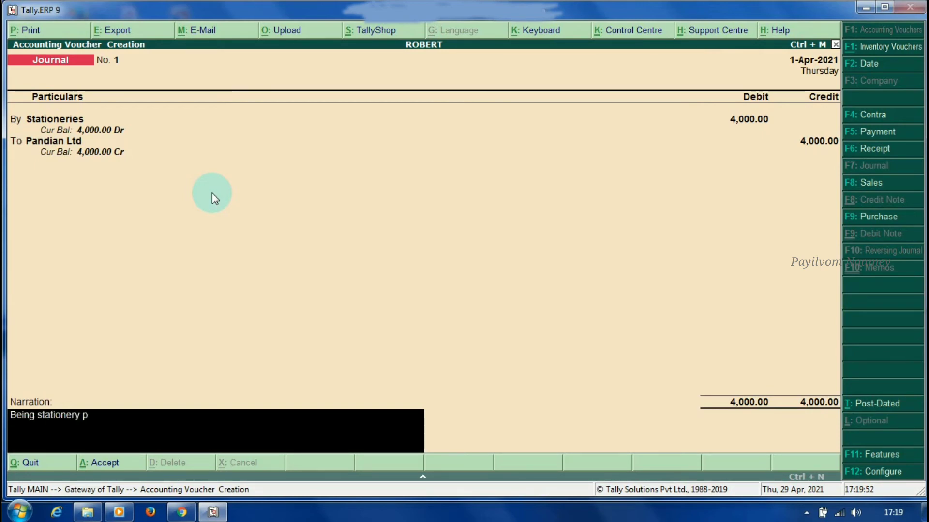
{"action": "type", "text": "urcahsed for credit"}
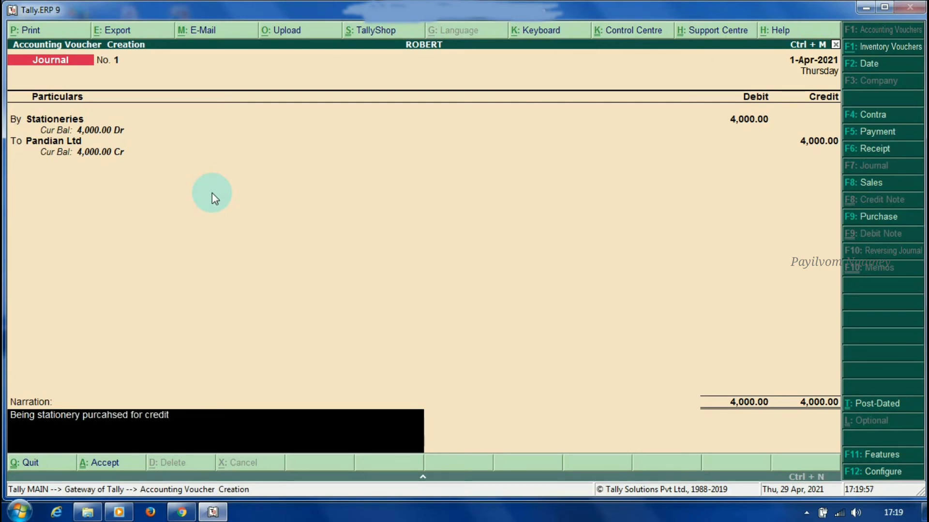
{"action": "key", "text": "Return"}
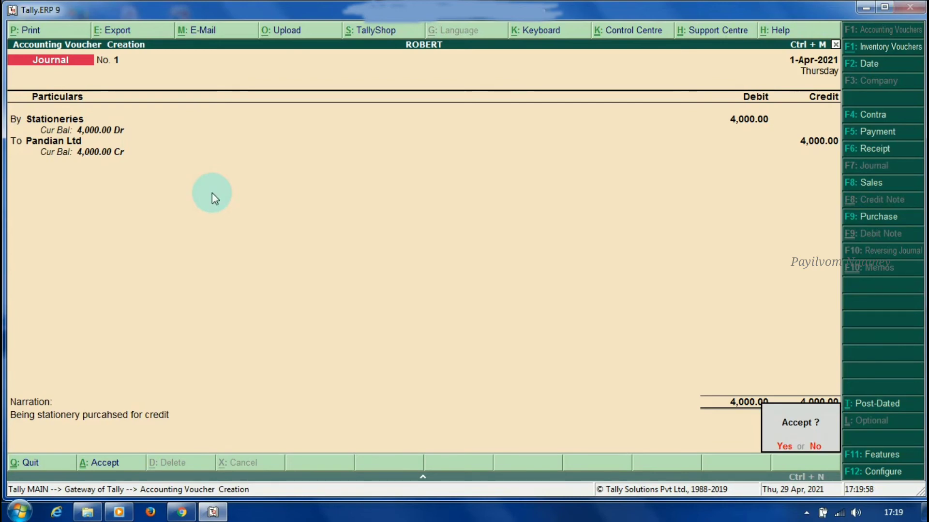
{"action": "key", "text": "Return"}
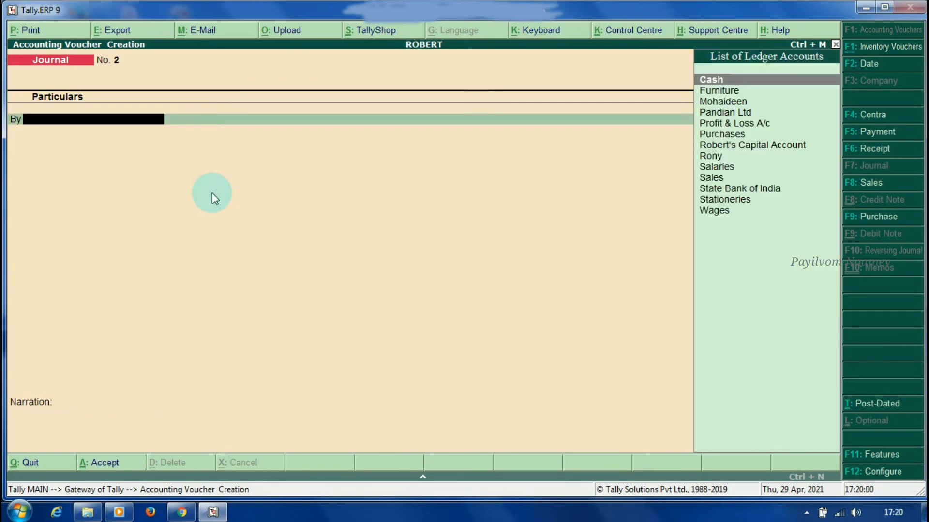
Quit voucher entry and display the company's Trial Balance in detailed form.
{"action": "key", "text": "Escape"}
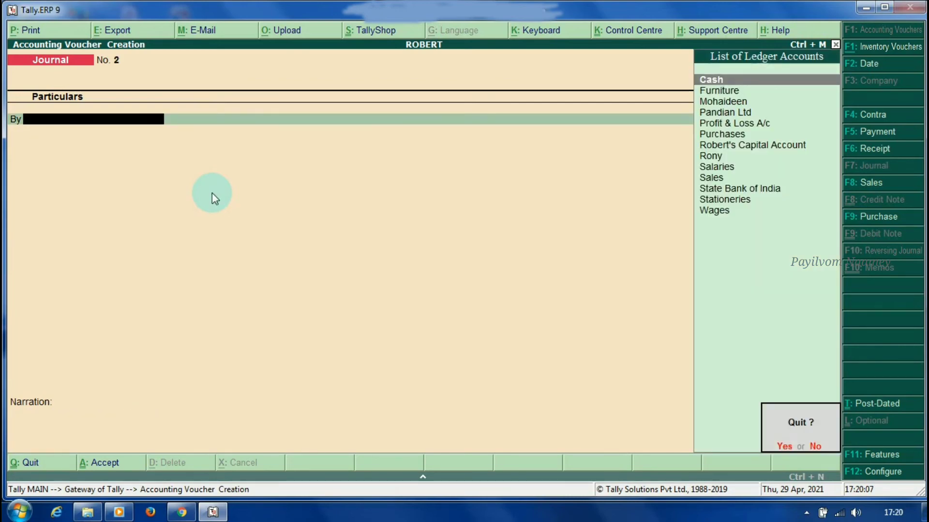
{"action": "key", "text": "Return"}
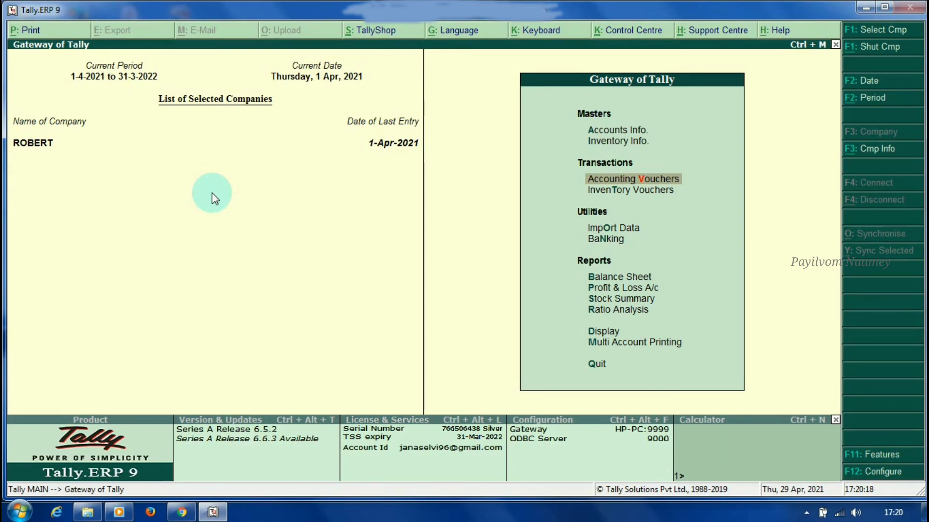
{"action": "left_click", "coordinate": [610, 334]}
{"action": "left_click", "coordinate": [609, 334]}
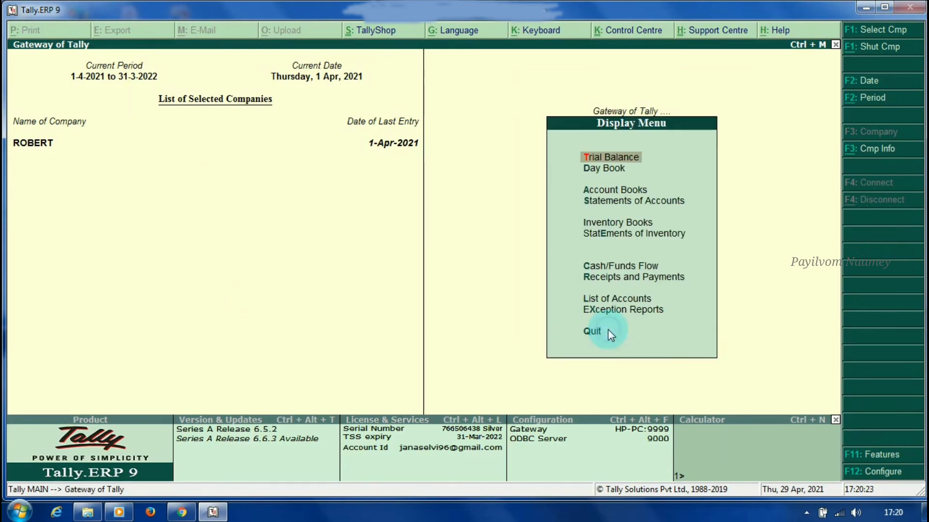
{"action": "left_click", "coordinate": [602, 158]}
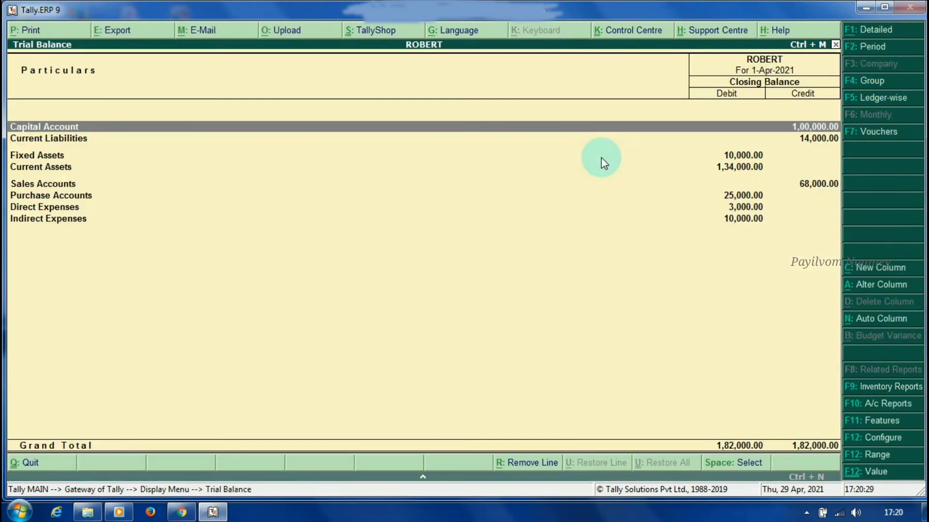
{"action": "key", "text": "alt+F1"}
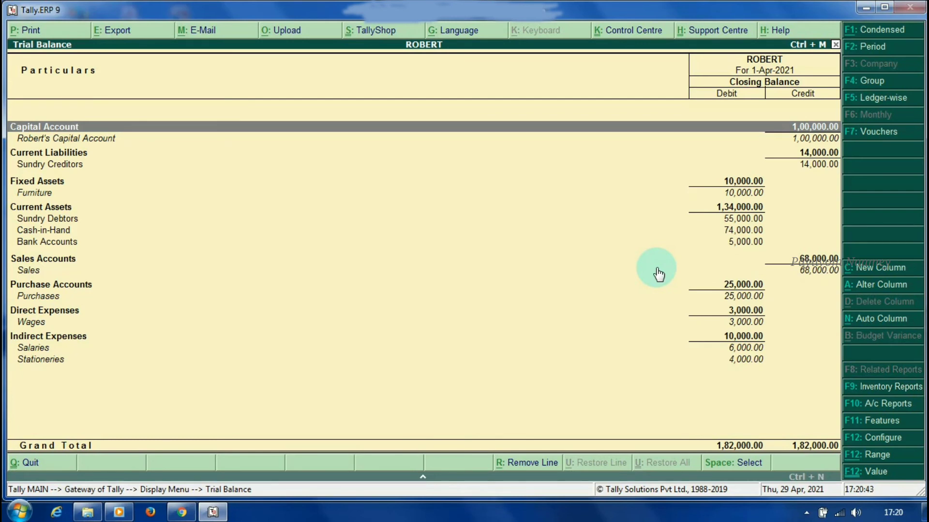
Look over the Trial Balance rows from Capital Account down through the asset groups and return to the first row.
{"action": "key", "text": "Down"}
{"action": "key", "text": "Down"}
{"action": "key", "text": "Down"}
{"action": "key", "text": "Down"}
{"action": "key", "text": "Down"}
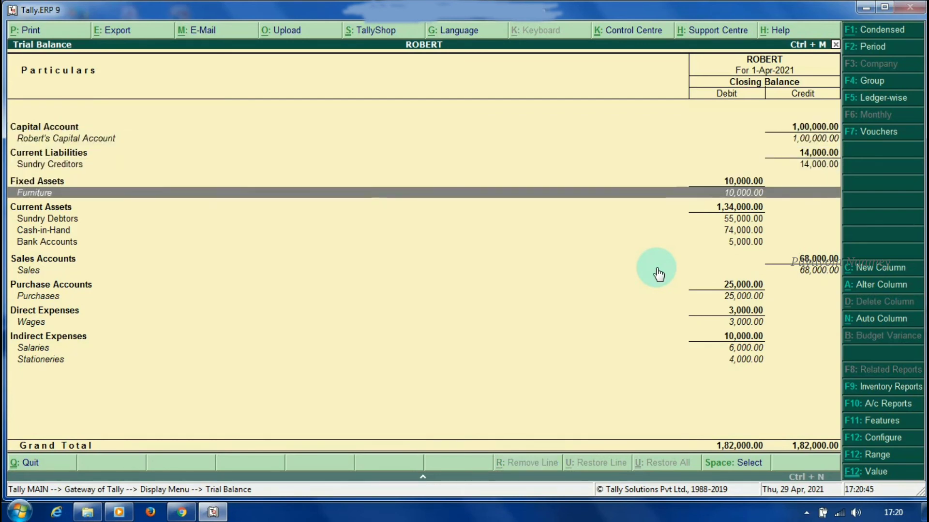
{"action": "key", "text": "Down"}
{"action": "key", "text": "Down"}
{"action": "key", "text": "Down"}
{"action": "key", "text": "Down"}
{"action": "key", "text": "Down"}
{"action": "key", "text": "Up"}
{"action": "key", "text": "Up"}
{"action": "key", "text": "Up"}
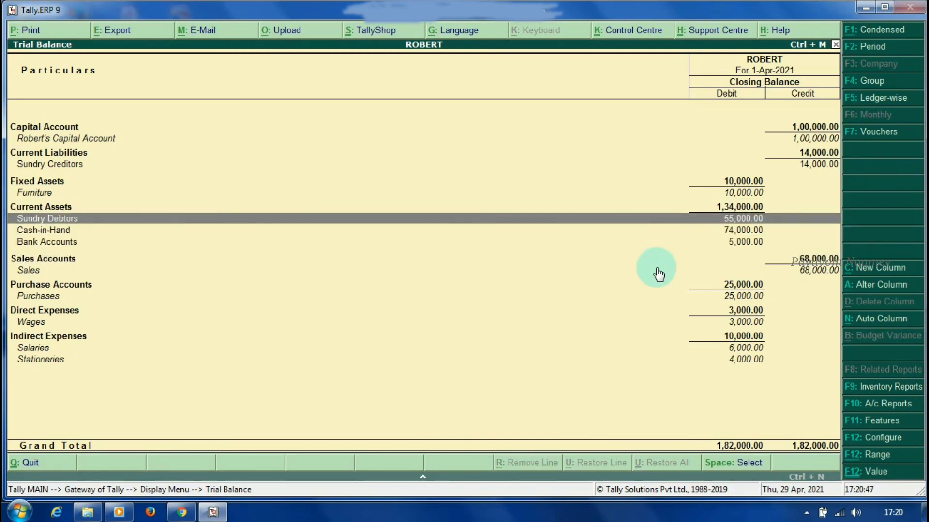
{"action": "key", "text": "Up"}
{"action": "key", "text": "Up"}
{"action": "key", "text": "Up"}
{"action": "key", "text": "Up"}
{"action": "key", "text": "Up"}
{"action": "key", "text": "Up"}
{"action": "key", "text": "Up"}
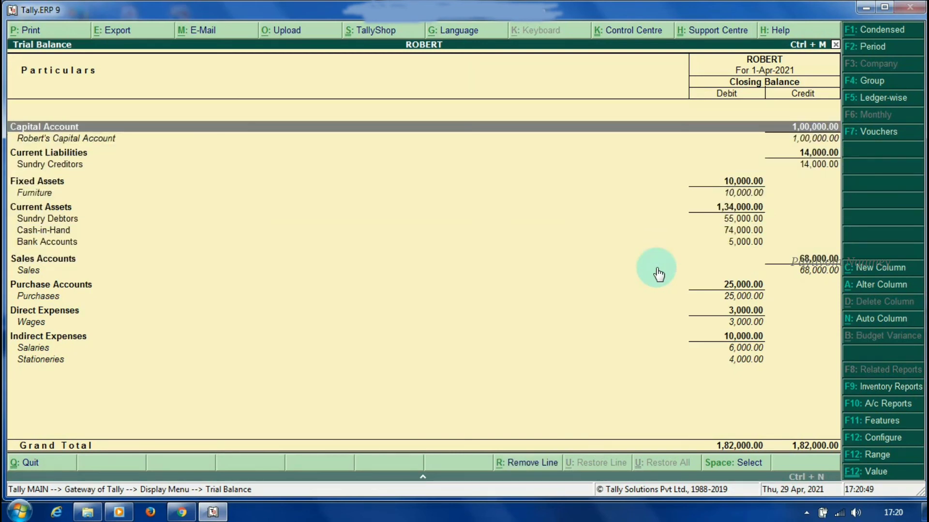
Examine the Capital Account and Current Liabilities entries in the Trial Balance.
{"action": "key", "text": "Down"}
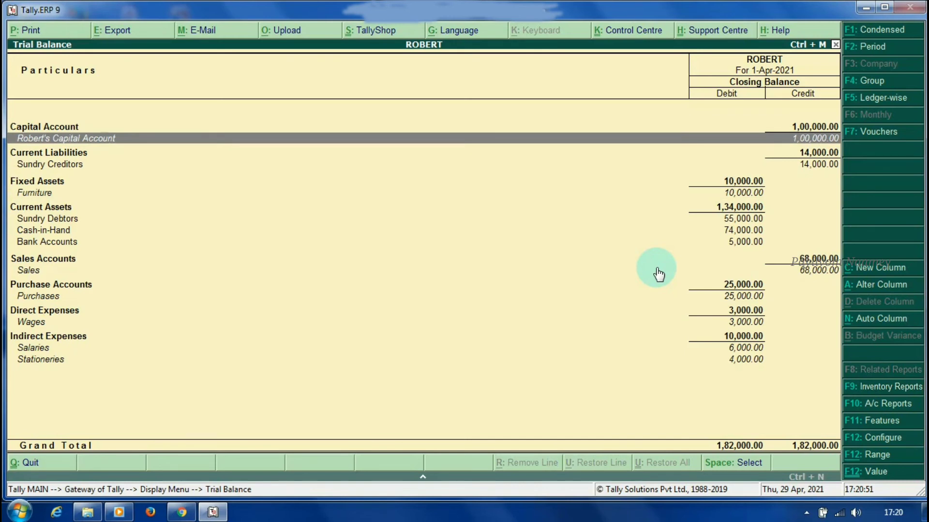
{"action": "key", "text": "Up"}
{"action": "key", "text": "Down"}
{"action": "key", "text": "Down"}
{"action": "key", "text": "Down"}
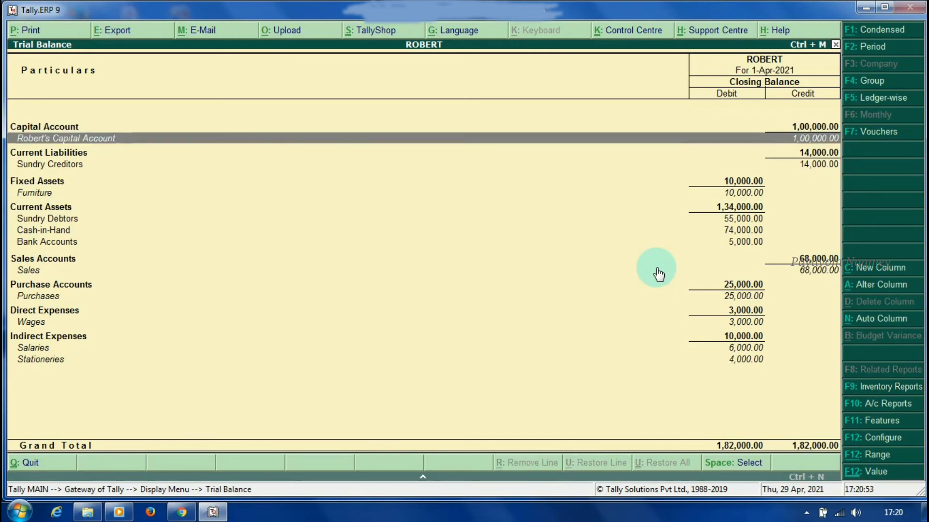
{"action": "key", "text": "Up"}
{"action": "key", "text": "Up"}
{"action": "key", "text": "Up"}
{"action": "key", "text": "Down"}
{"action": "key", "text": "Down"}
{"action": "key", "text": "Down"}
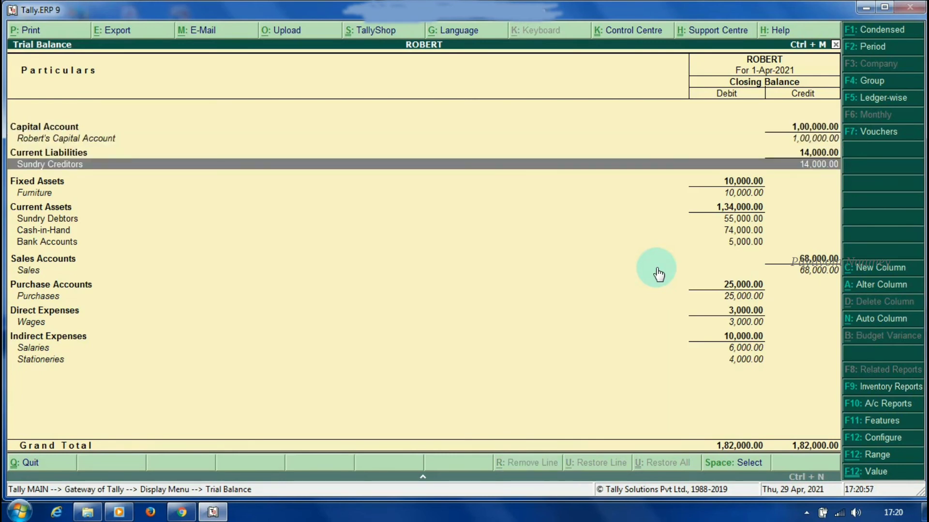
{"action": "key", "text": "Up"}
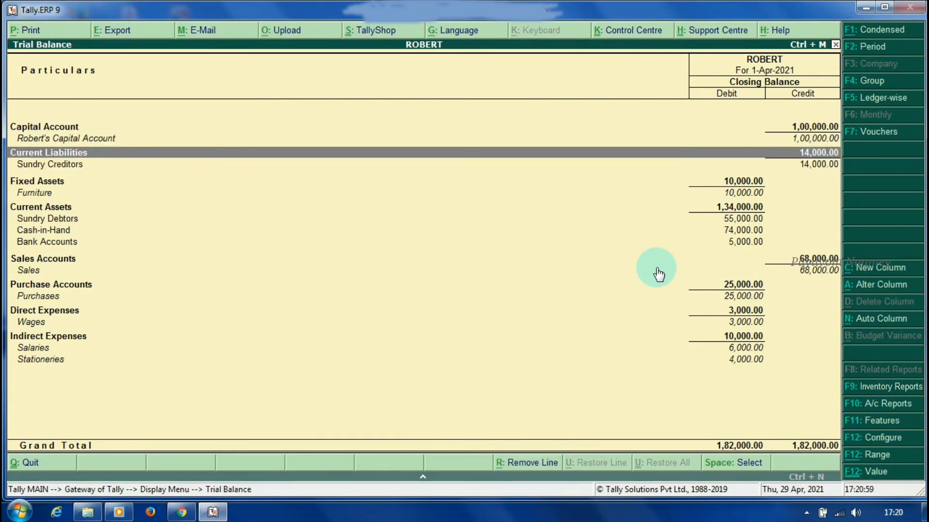
{"action": "key", "text": "Down"}
Examine the asset, sales, purchase and expense balances in the Trial Balance and return to the Gateway of Tally.
{"action": "key", "text": "Down"}
{"action": "key", "text": "Down"}
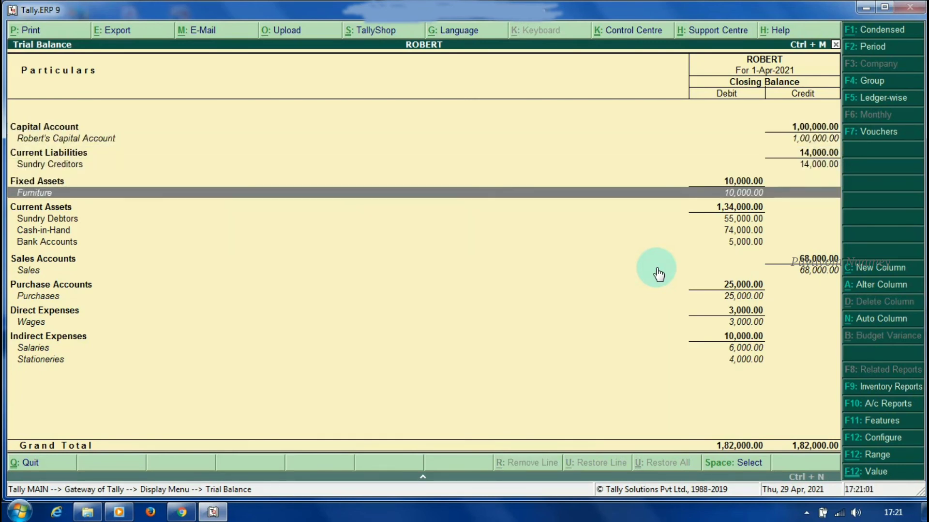
{"action": "key", "text": "Down"}
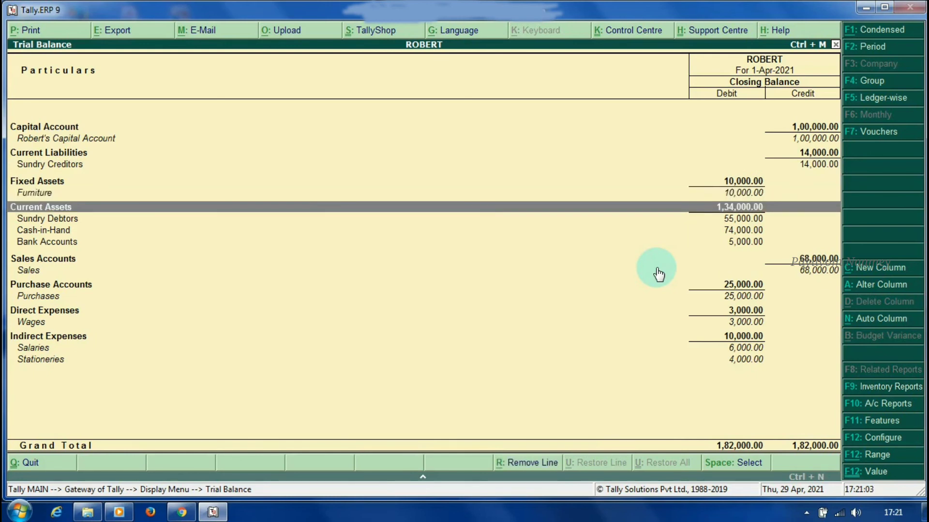
{"action": "key", "text": "Down"}
{"action": "key", "text": "Down"}
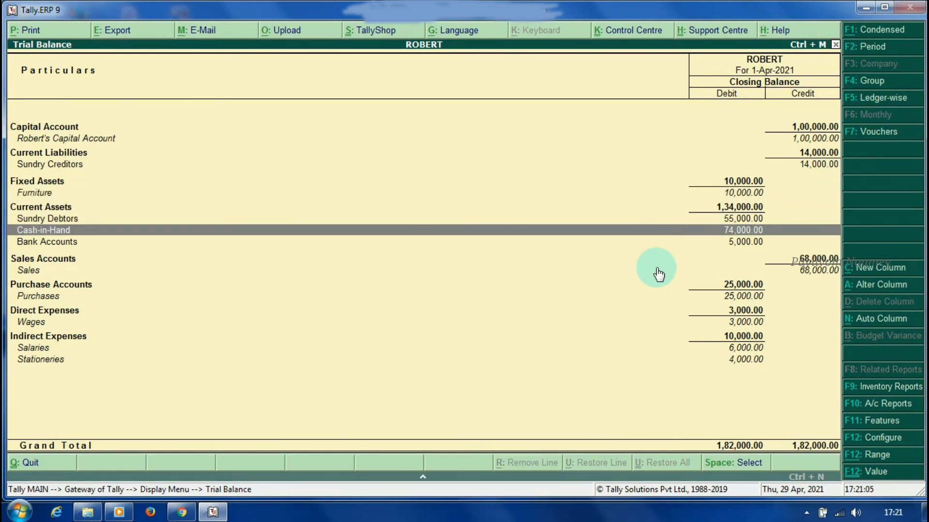
{"action": "key", "text": "Down"}
{"action": "key", "text": "Down"}
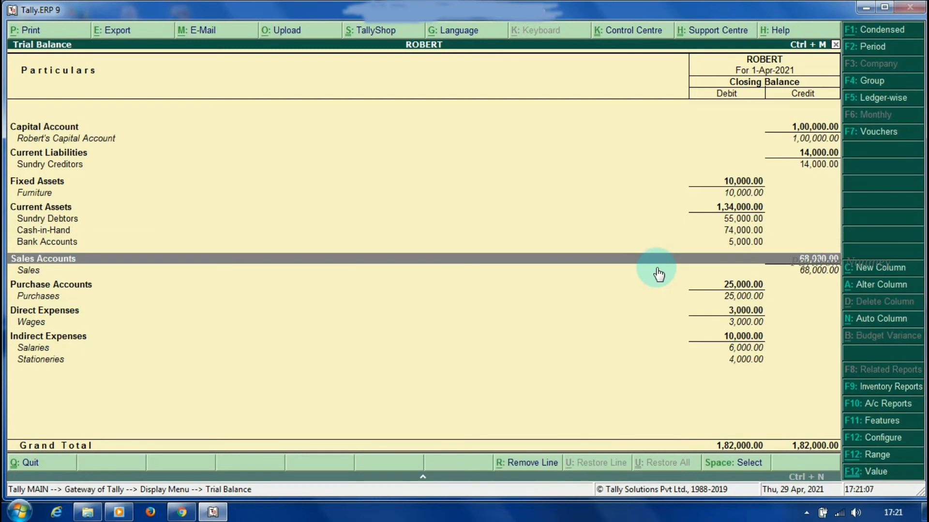
{"action": "key", "text": "Down"}
{"action": "key", "text": "Down"}
{"action": "key", "text": "Down"}
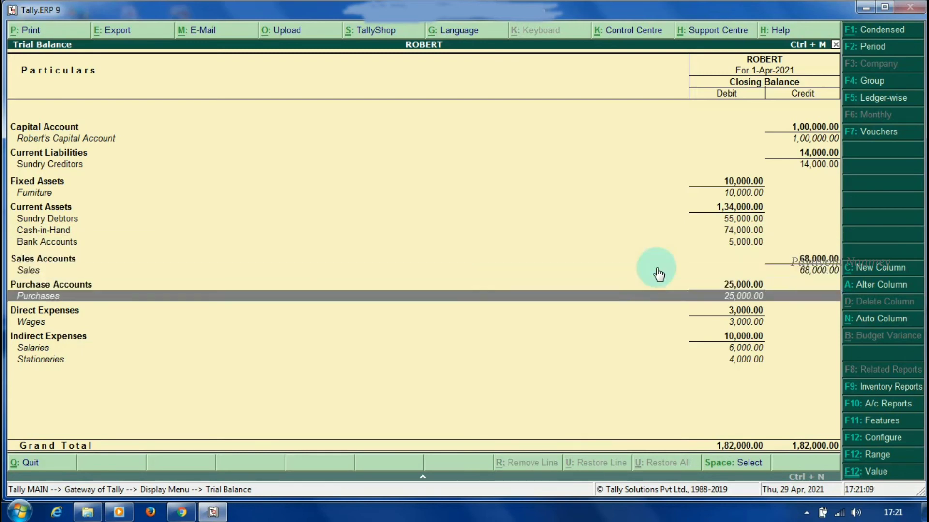
{"action": "key", "text": "Down"}
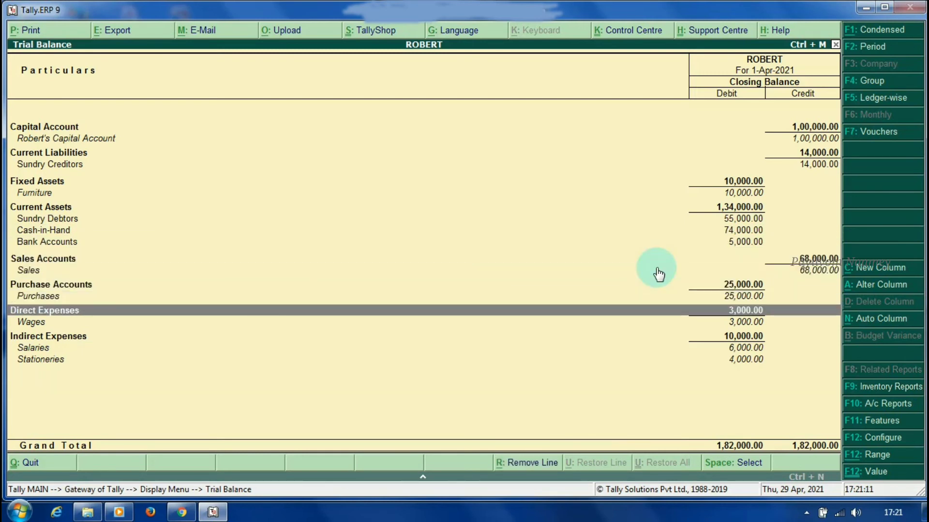
{"action": "key", "text": "Down"}
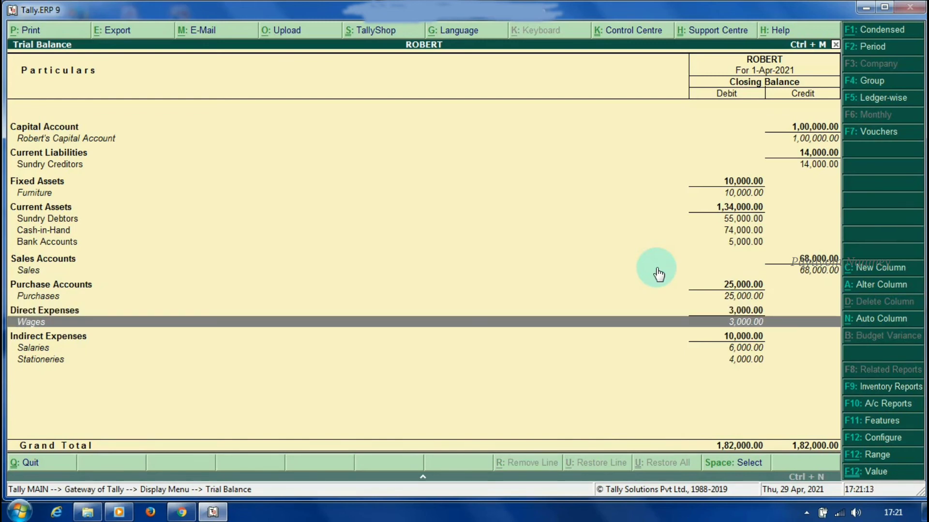
{"action": "key", "text": "Down"}
{"action": "key", "text": "Down"}
{"action": "key", "text": "Down"}
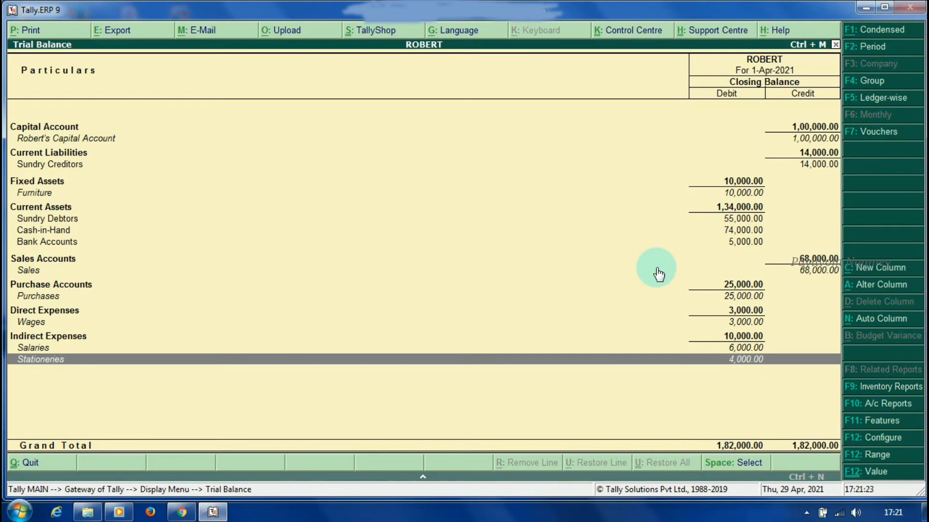
{"action": "key", "text": "Escape"}
{"action": "key", "text": "Escape"}
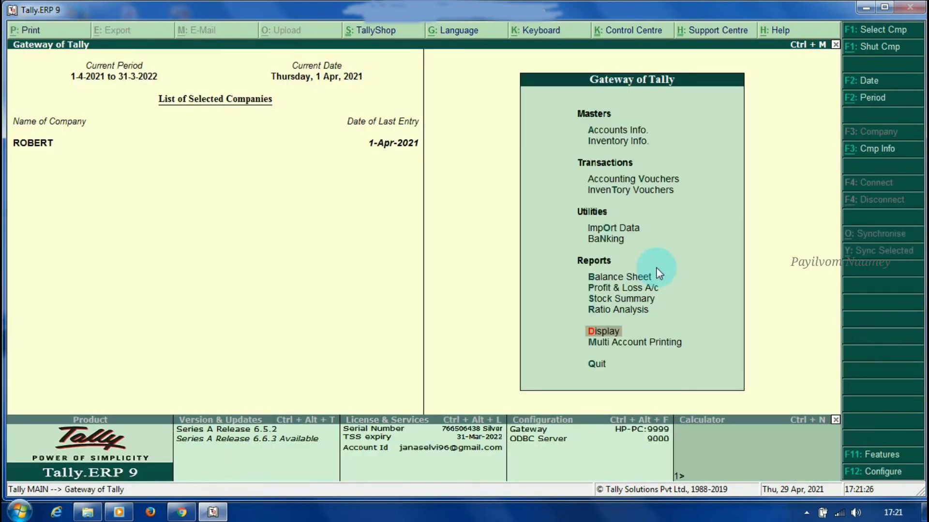
View the Profit & Loss A/c report in detailed form and return to the Gateway of Tally.
{"action": "left_click", "coordinate": [627, 289]}
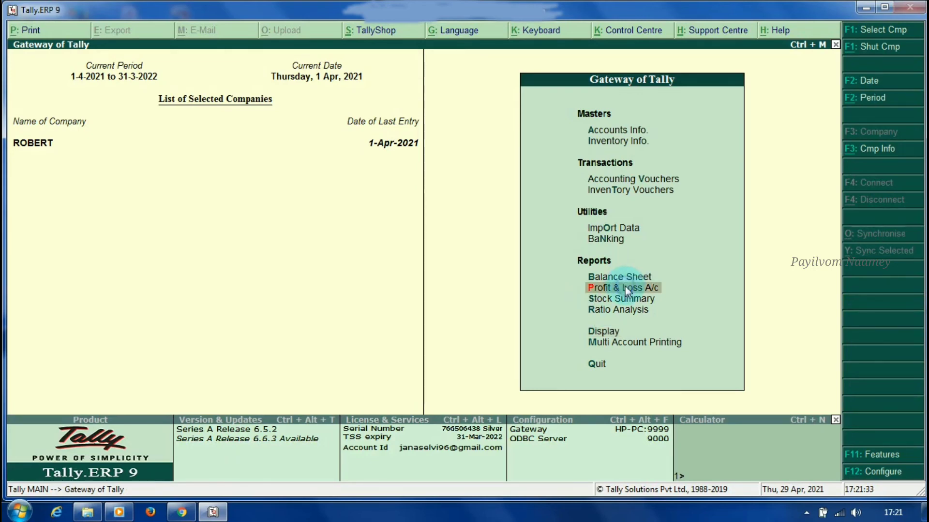
{"action": "left_click", "coordinate": [625, 288]}
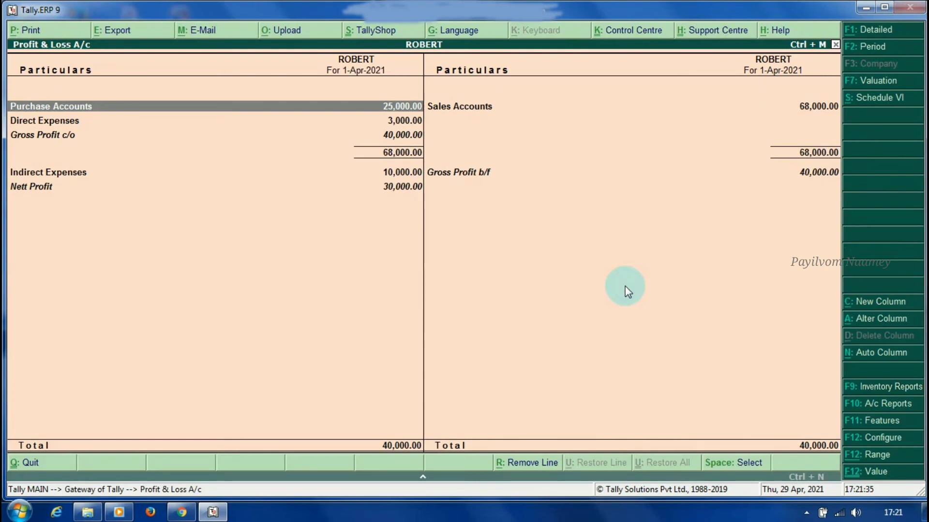
{"action": "key", "text": "alt+F1"}
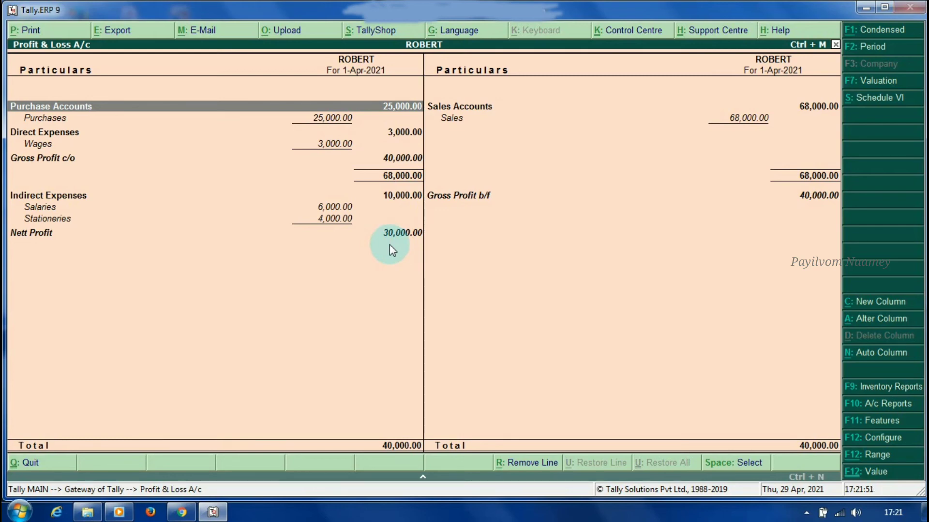
{"action": "key", "text": "Escape"}
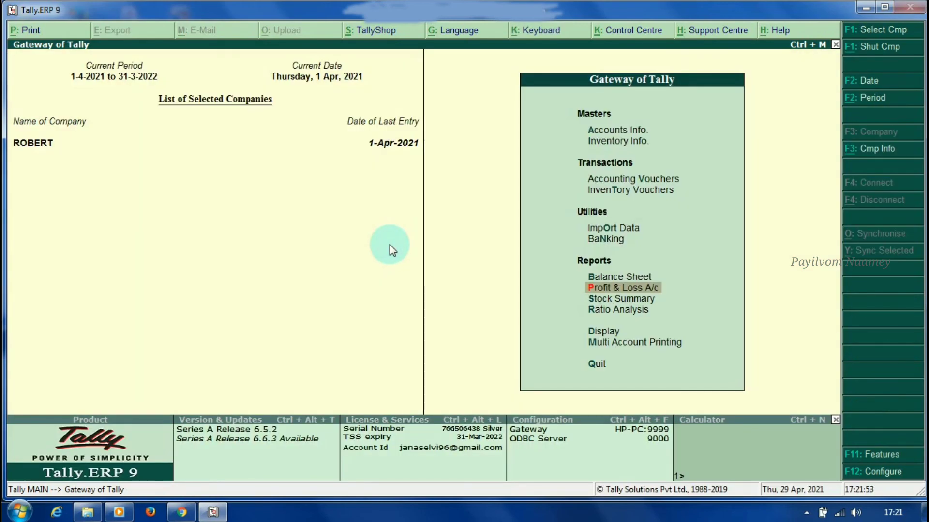
View the Balance Sheet in detailed form and return to the Gateway of Tally.
{"action": "key", "text": "Up"}
{"action": "key", "text": "Return"}
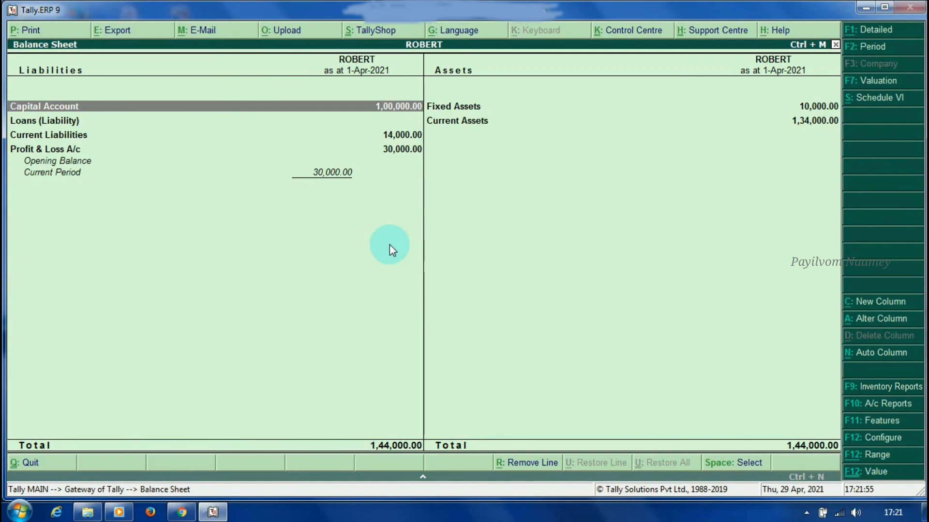
{"action": "key", "text": "alt+F1"}
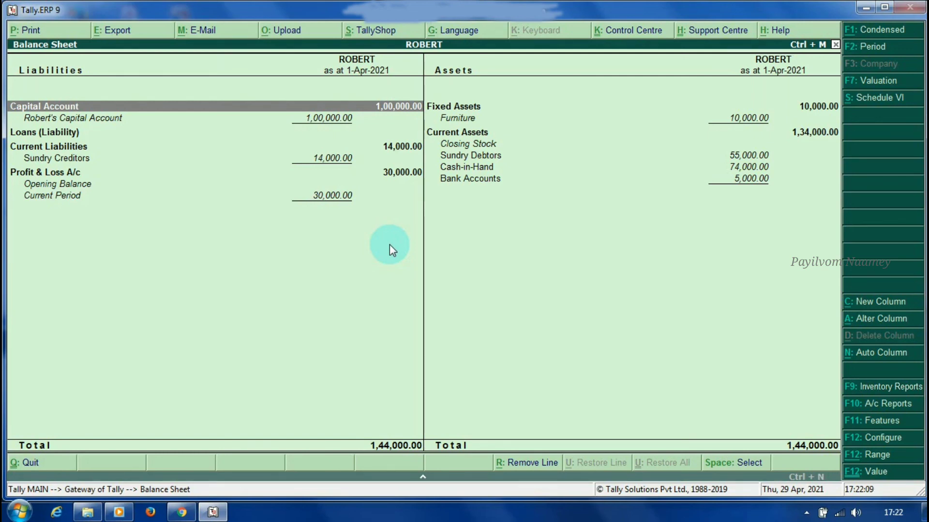
{"action": "key", "text": "Escape"}
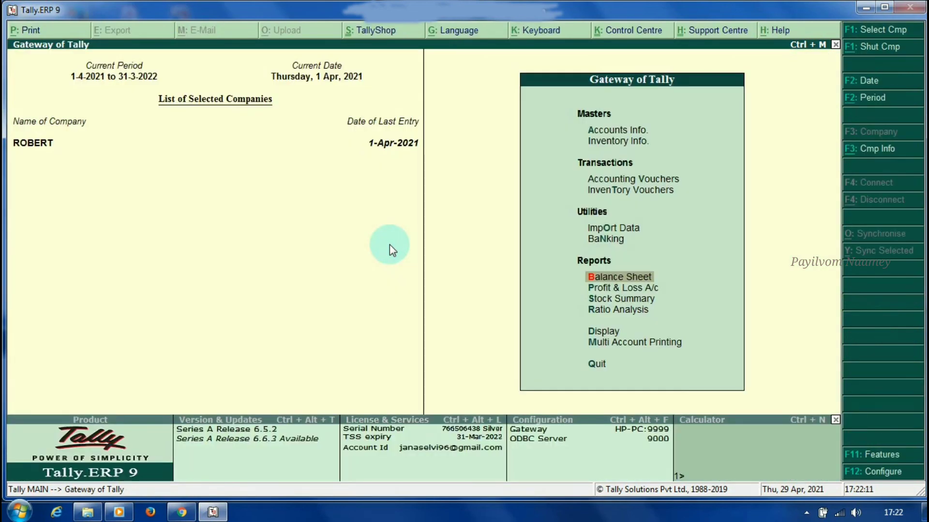
View the Ratio Analysis report with its principal groups and ratios, and return to the Gateway of Tally.
{"action": "key", "text": "Down"}
{"action": "key", "text": "Down"}
{"action": "key", "text": "Down"}
{"action": "key", "text": "Return"}
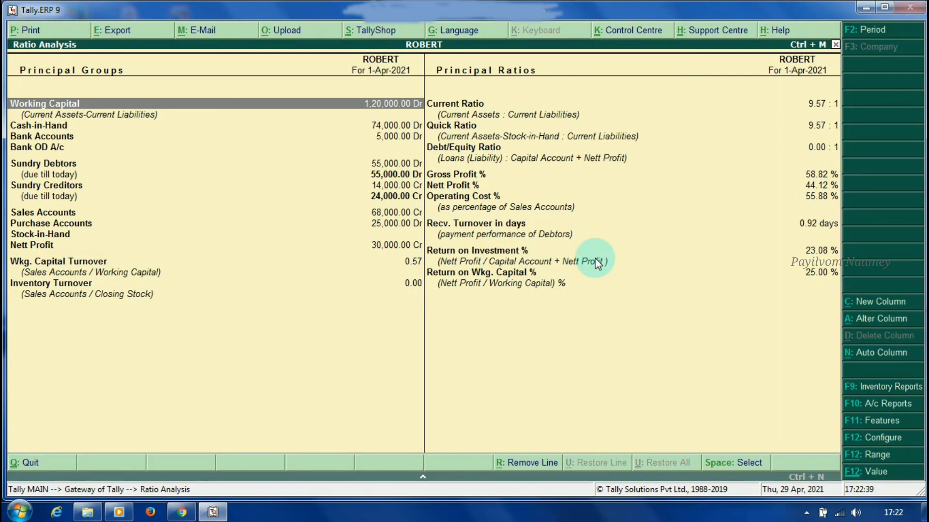
{"action": "key", "text": "Escape"}
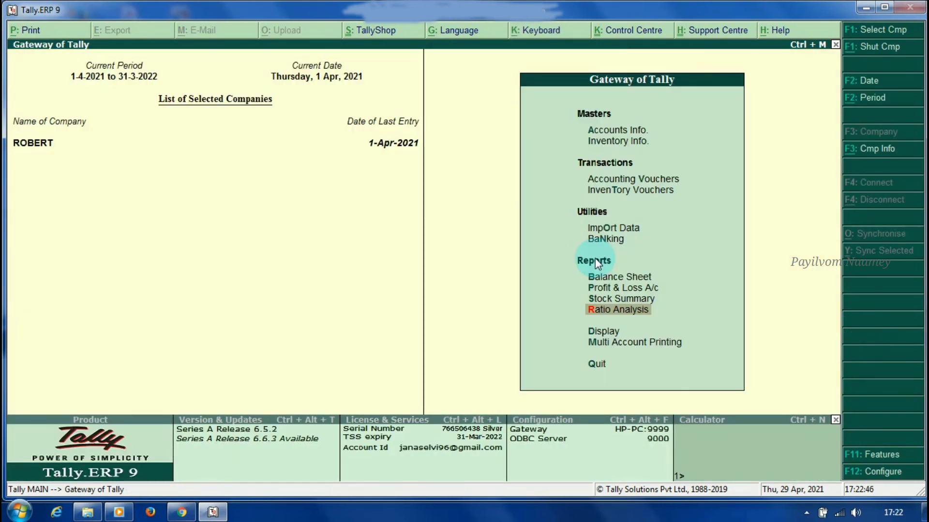
Display the company's Day Book in detailed form.
{"action": "key", "text": "d"}
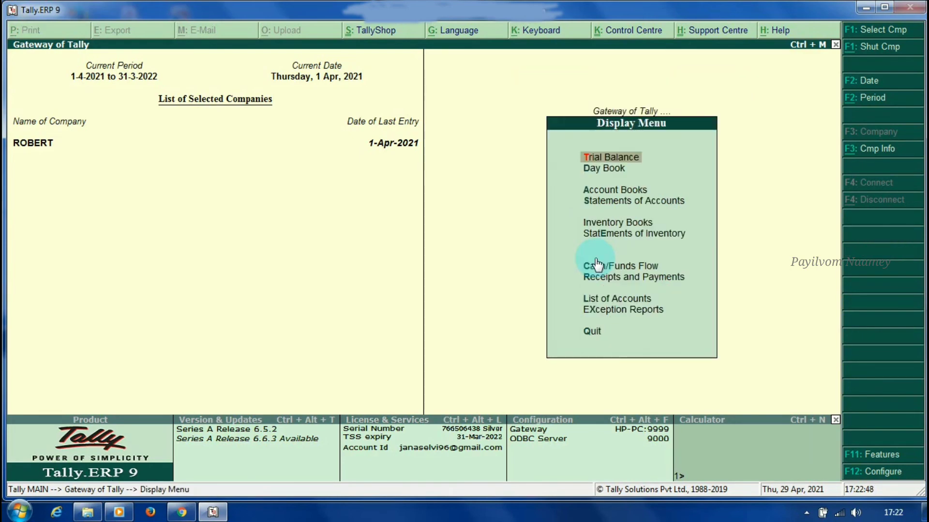
{"action": "key", "text": "d"}
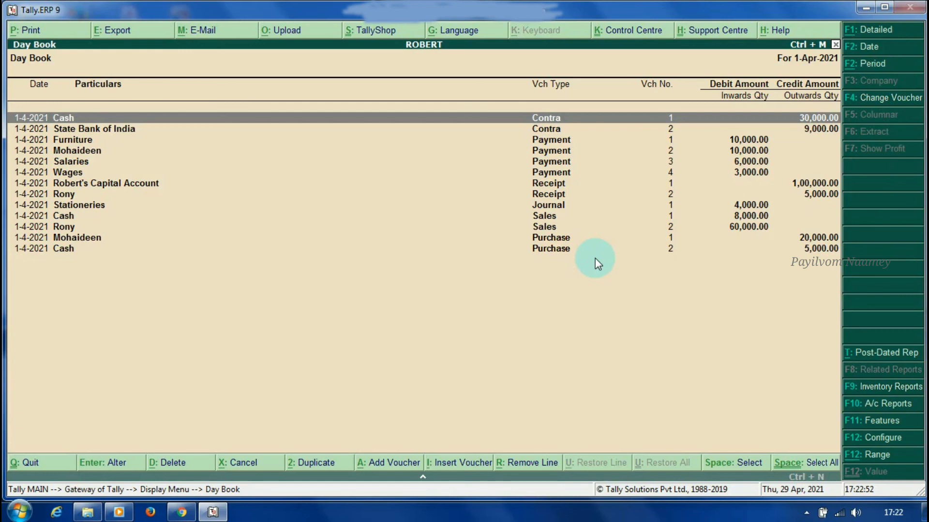
{"action": "key", "text": "alt+F1"}
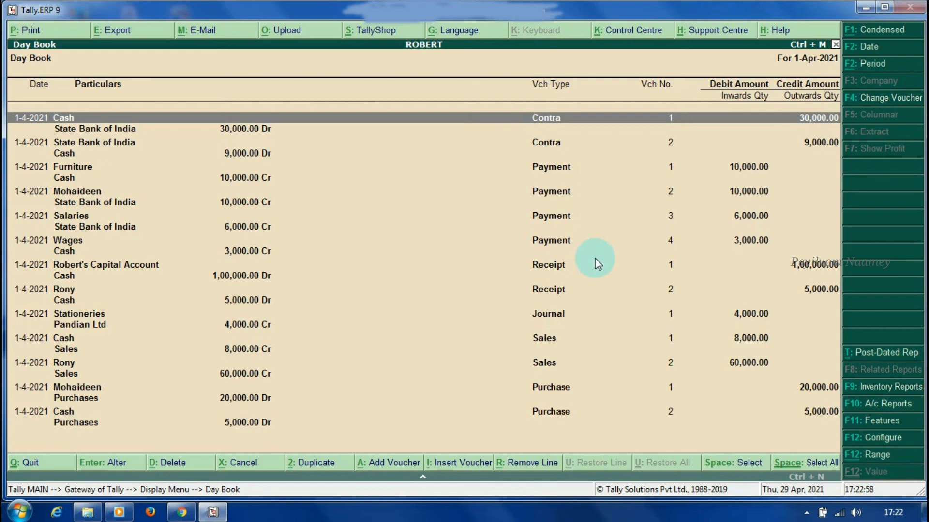
Review all voucher entries in the Day Book from the first contra to the last purchase, and return to the Gateway of Tally.
{"action": "key", "text": "Down"}
{"action": "key", "text": "Down"}
{"action": "key", "text": "Down"}
{"action": "key", "text": "Down"}
{"action": "key", "text": "Down"}
{"action": "key", "text": "Down"}
{"action": "key", "text": "Down"}
{"action": "key", "text": "Down"}
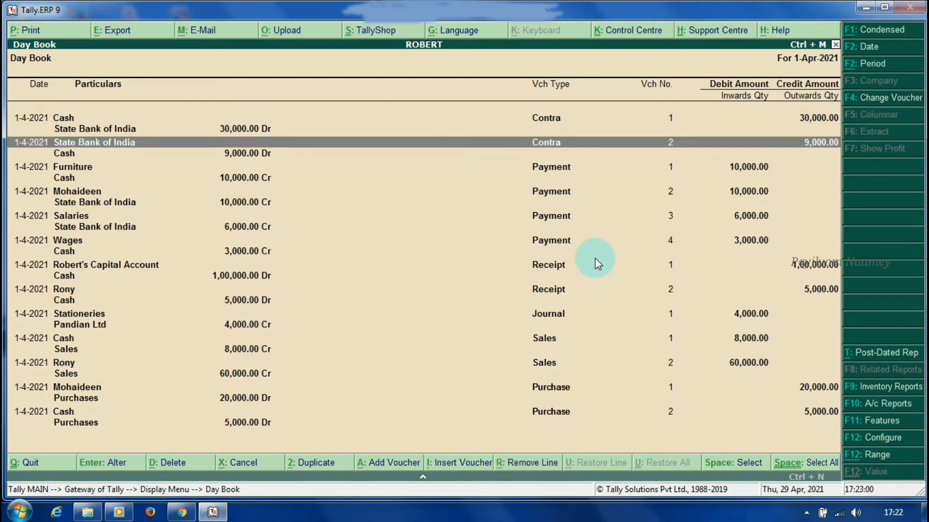
{"action": "key", "text": "Down"}
{"action": "key", "text": "Down"}
{"action": "key", "text": "Down"}
{"action": "key", "text": "Down"}
{"action": "key", "text": "Down"}
{"action": "key", "text": "Down"}
{"action": "key", "text": "Down"}
{"action": "key", "text": "Down"}
{"action": "key", "text": "Down"}
{"action": "key", "text": "Down"}
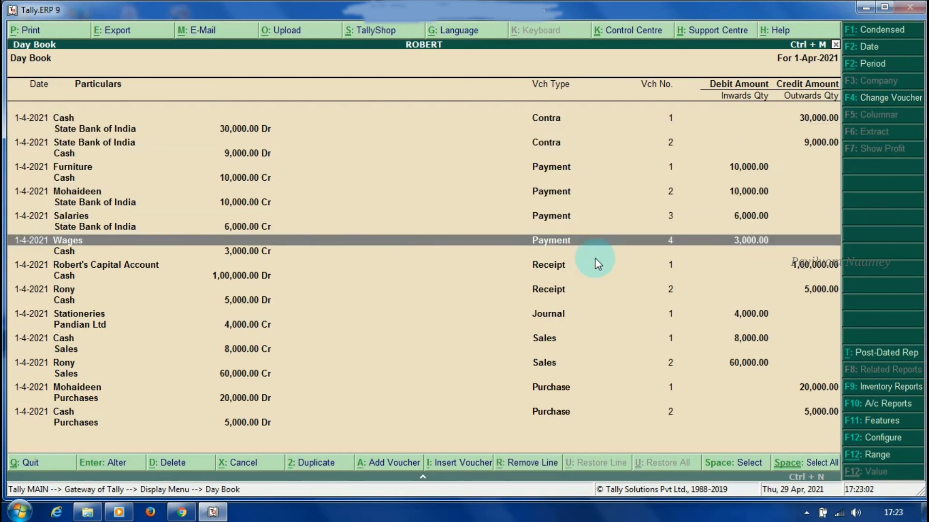
{"action": "key", "text": "Down"}
{"action": "key", "text": "Down"}
{"action": "key", "text": "Down"}
{"action": "key", "text": "Down"}
{"action": "key", "text": "Down"}
{"action": "key", "text": "Down"}
{"action": "key", "text": "Down"}
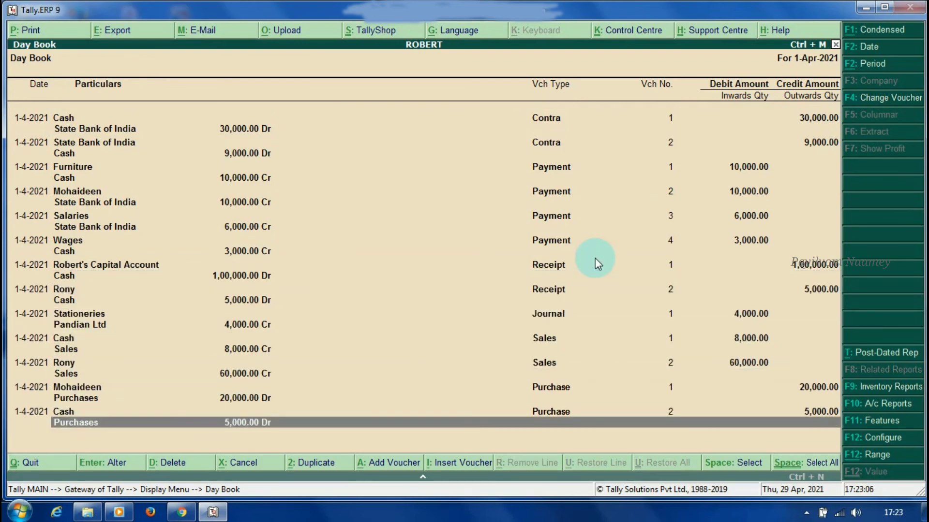
{"action": "key", "text": "Escape"}
{"action": "key", "text": "Escape"}
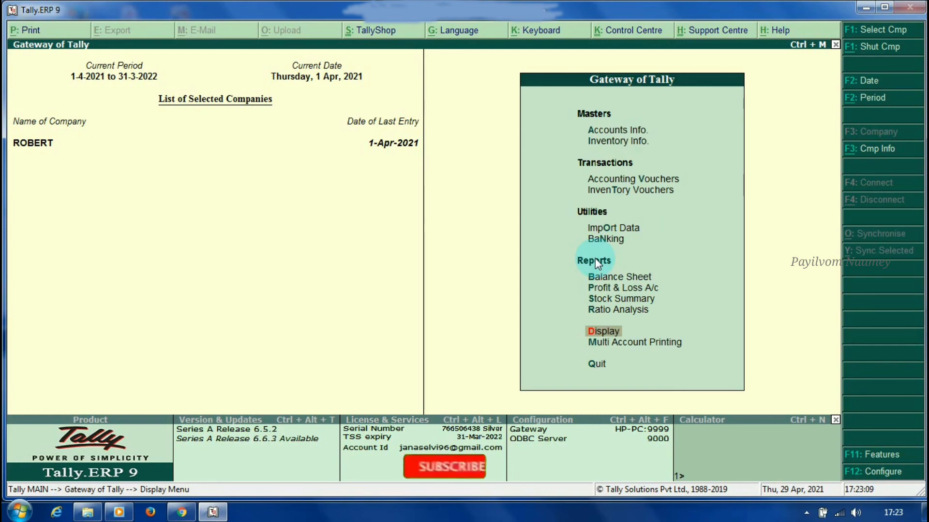